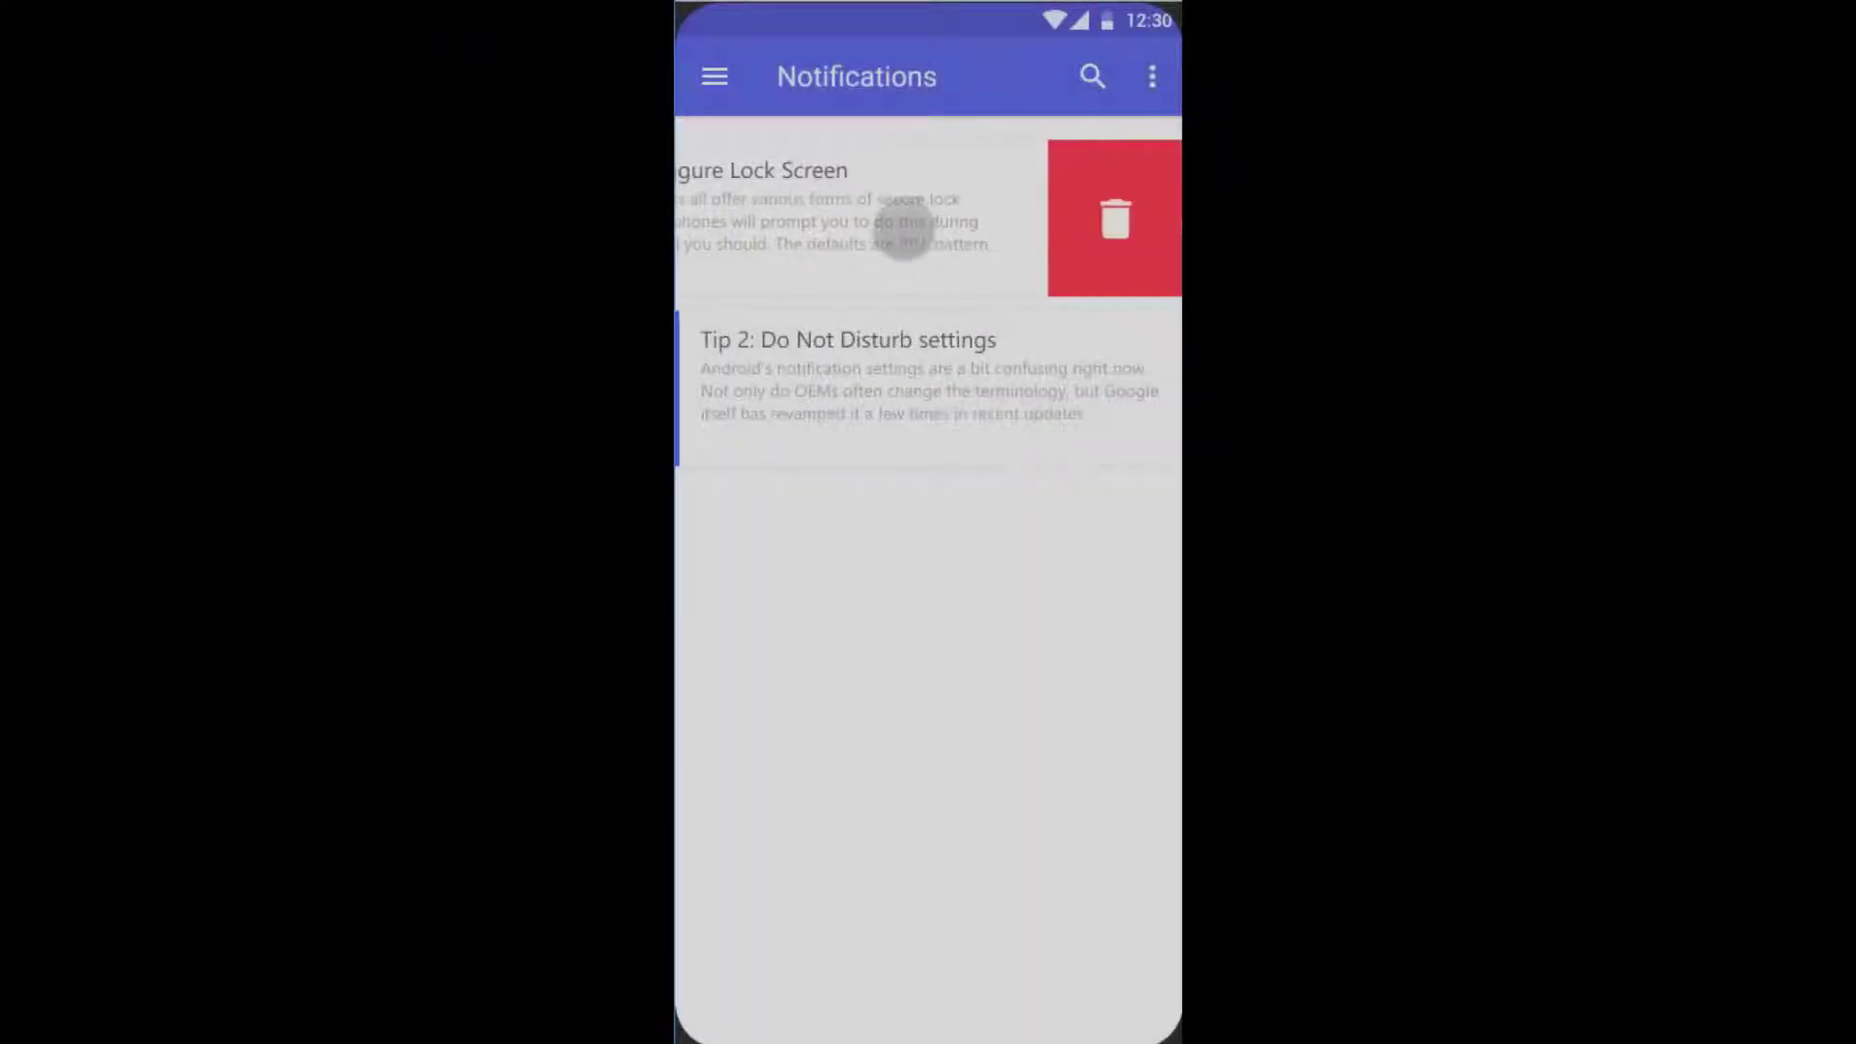
# Swipe the Tip 1 card left in the notifications prototype to reveal its red delete area
pyautogui.click(1112, 219)
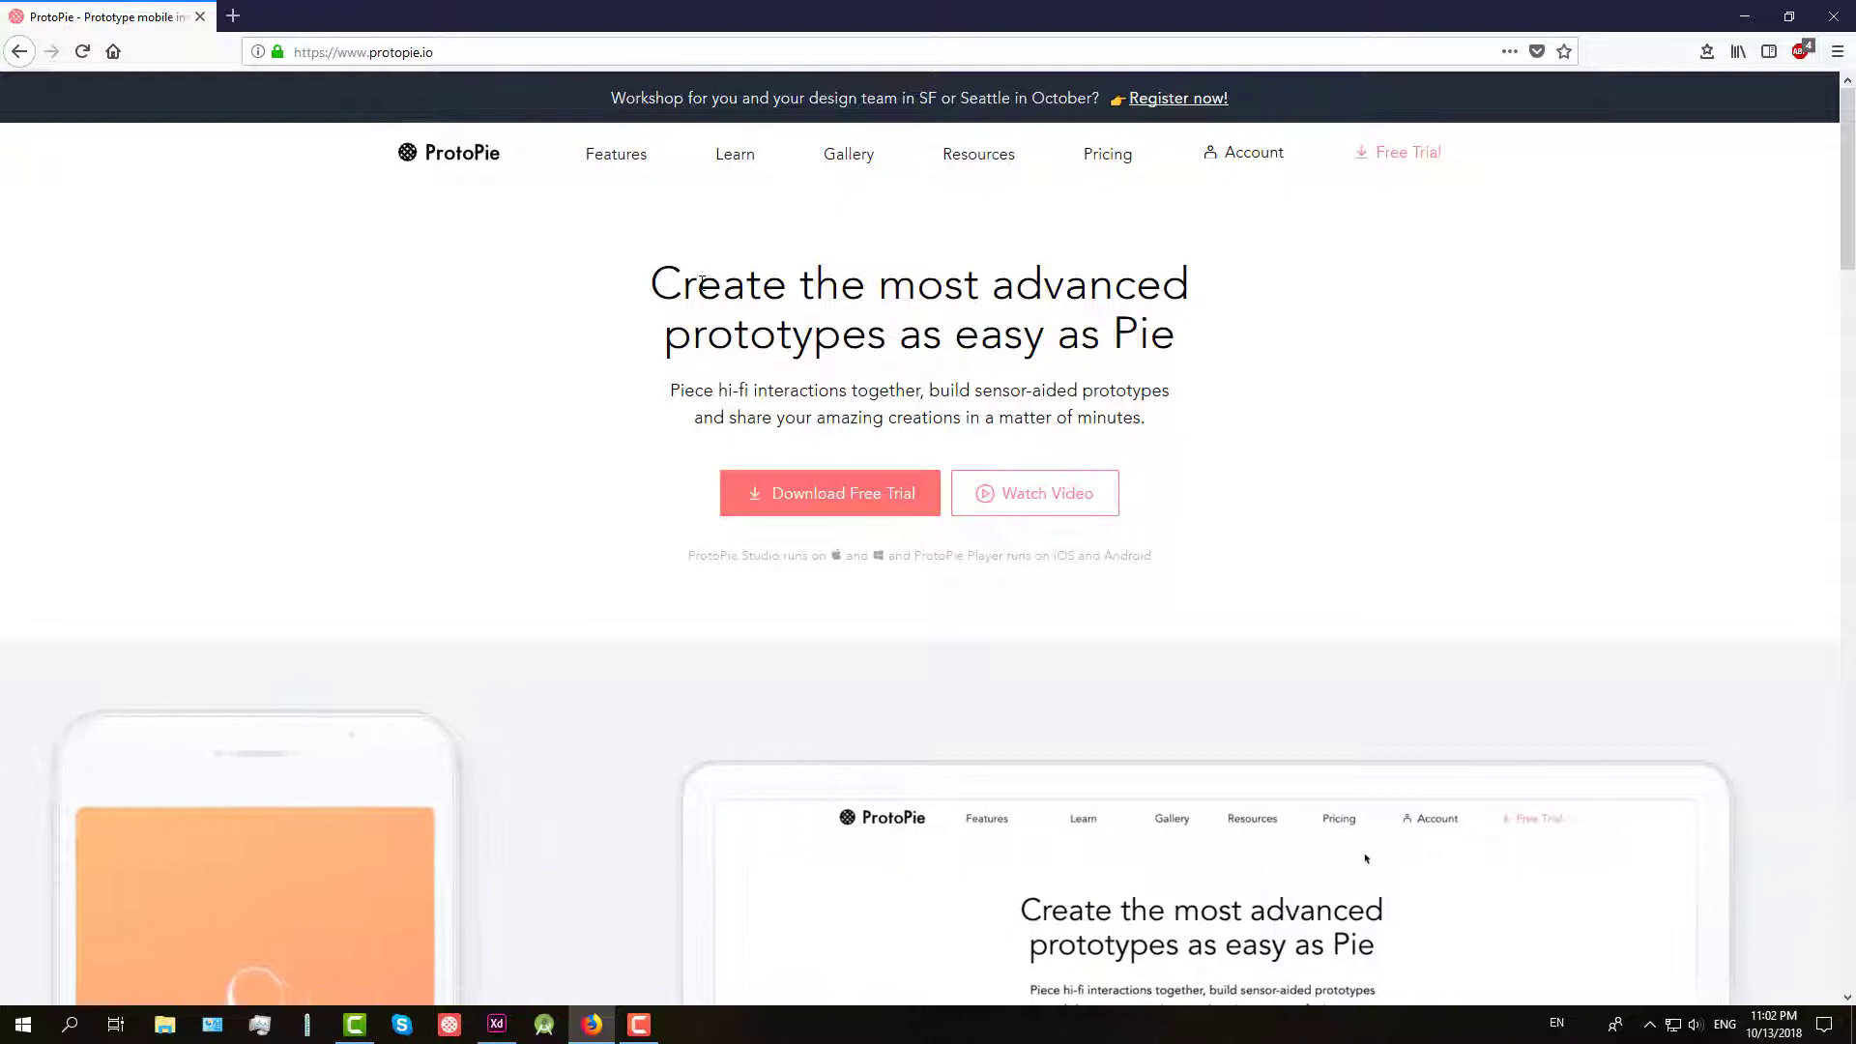
pyautogui.moveTo(664, 280); pyautogui.dragTo(1191, 336)
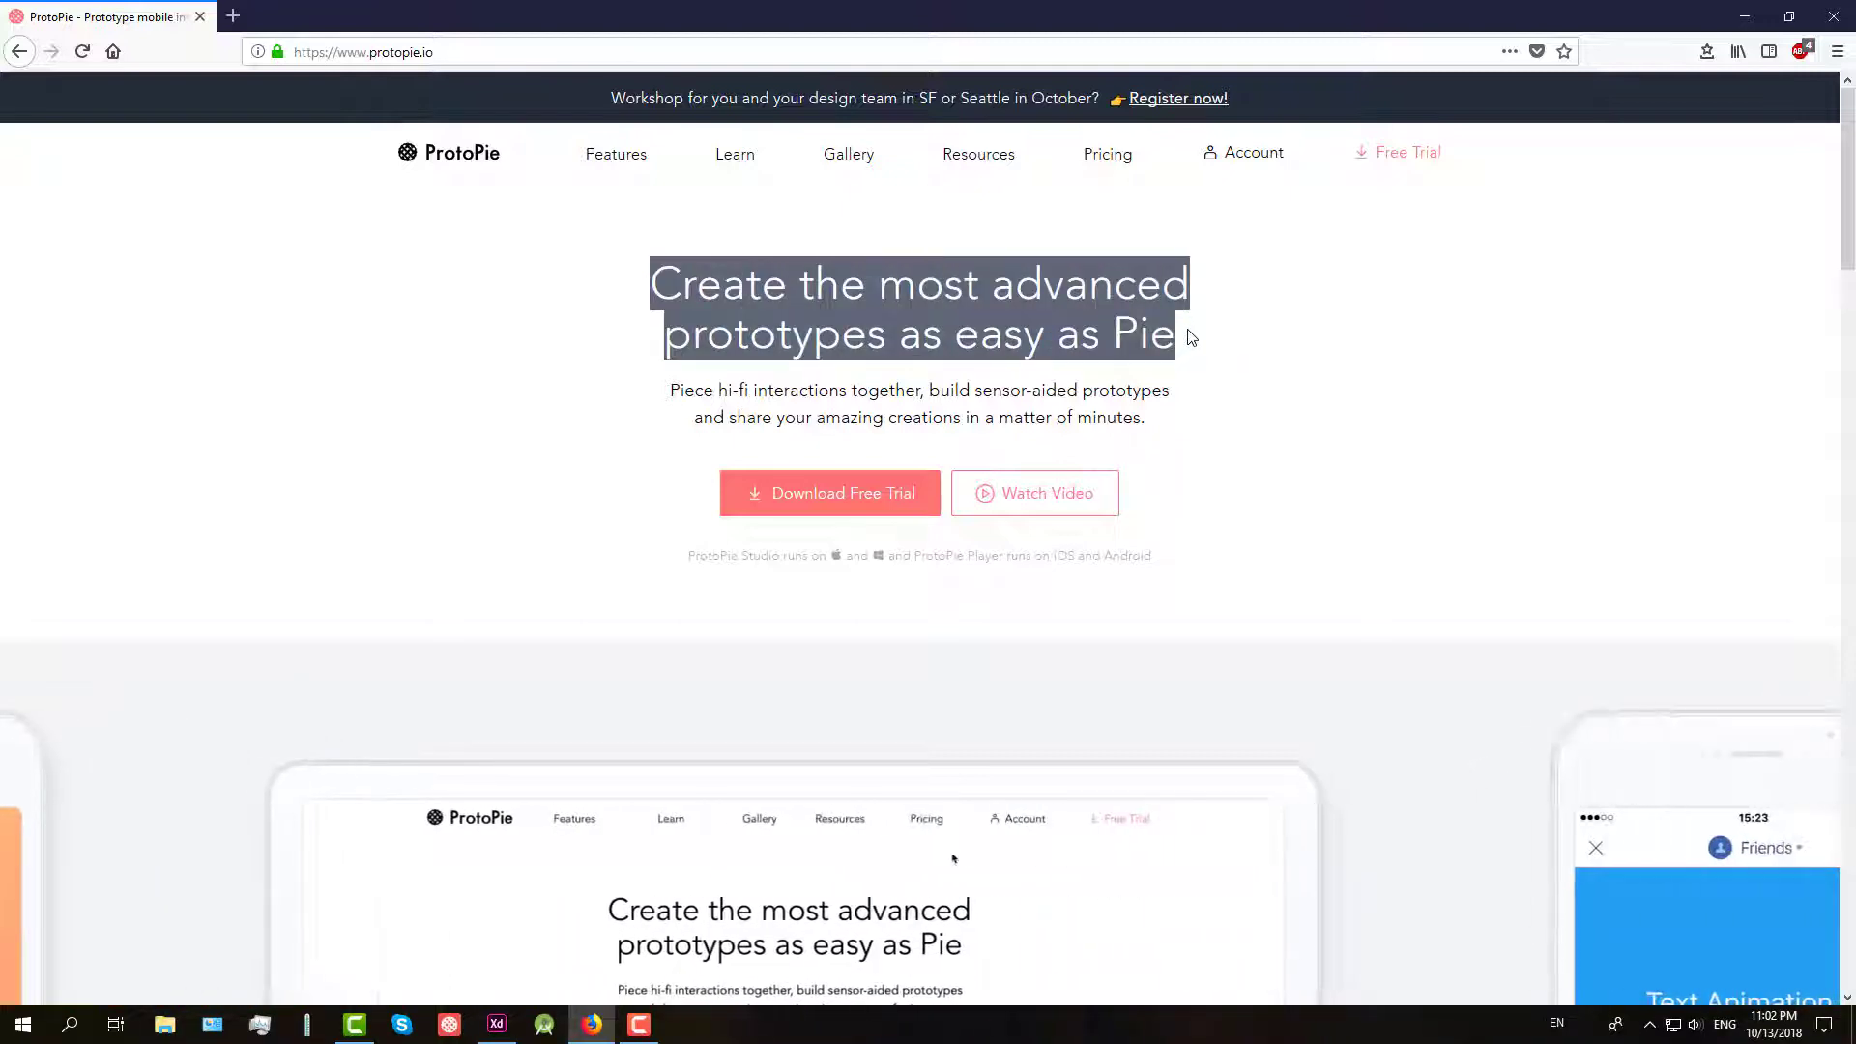
pyautogui.moveTo(674, 390); pyautogui.dragTo(1168, 419)
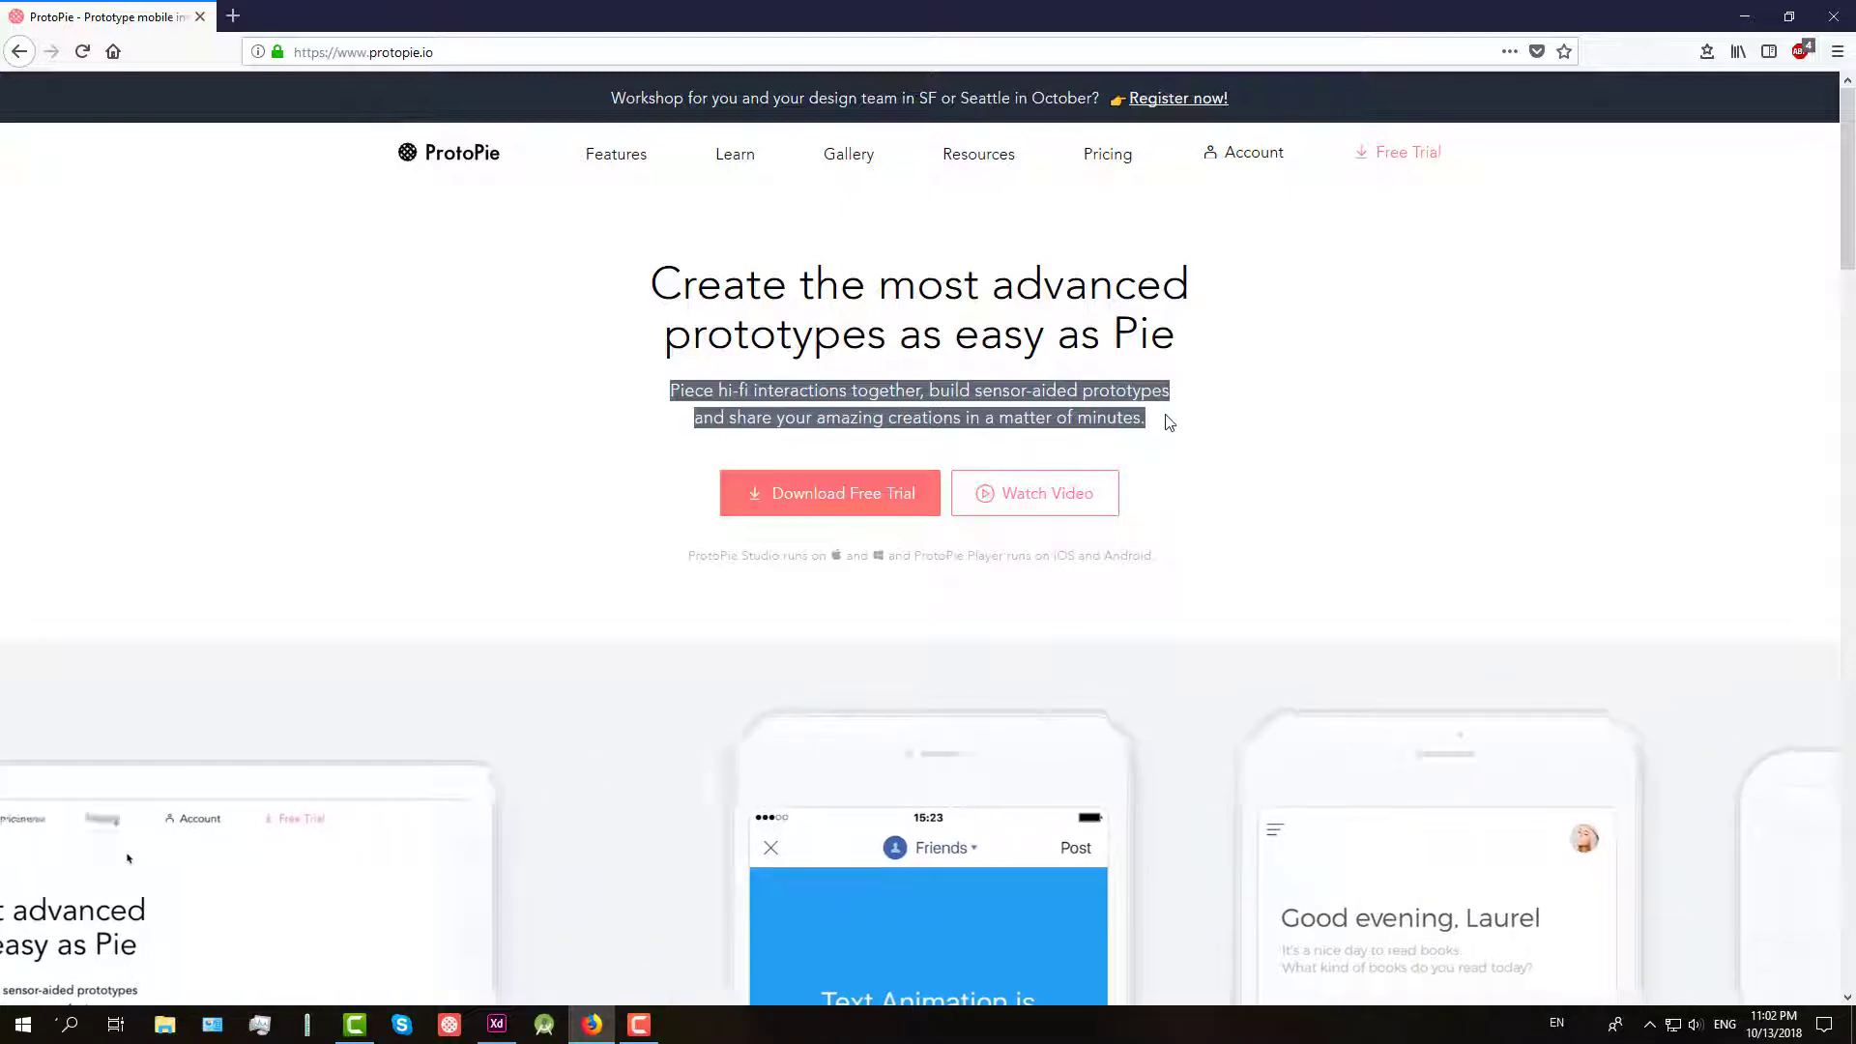
pyautogui.scroll(-4, 1064, 368)
pyautogui.scroll(-2, 539, 485)
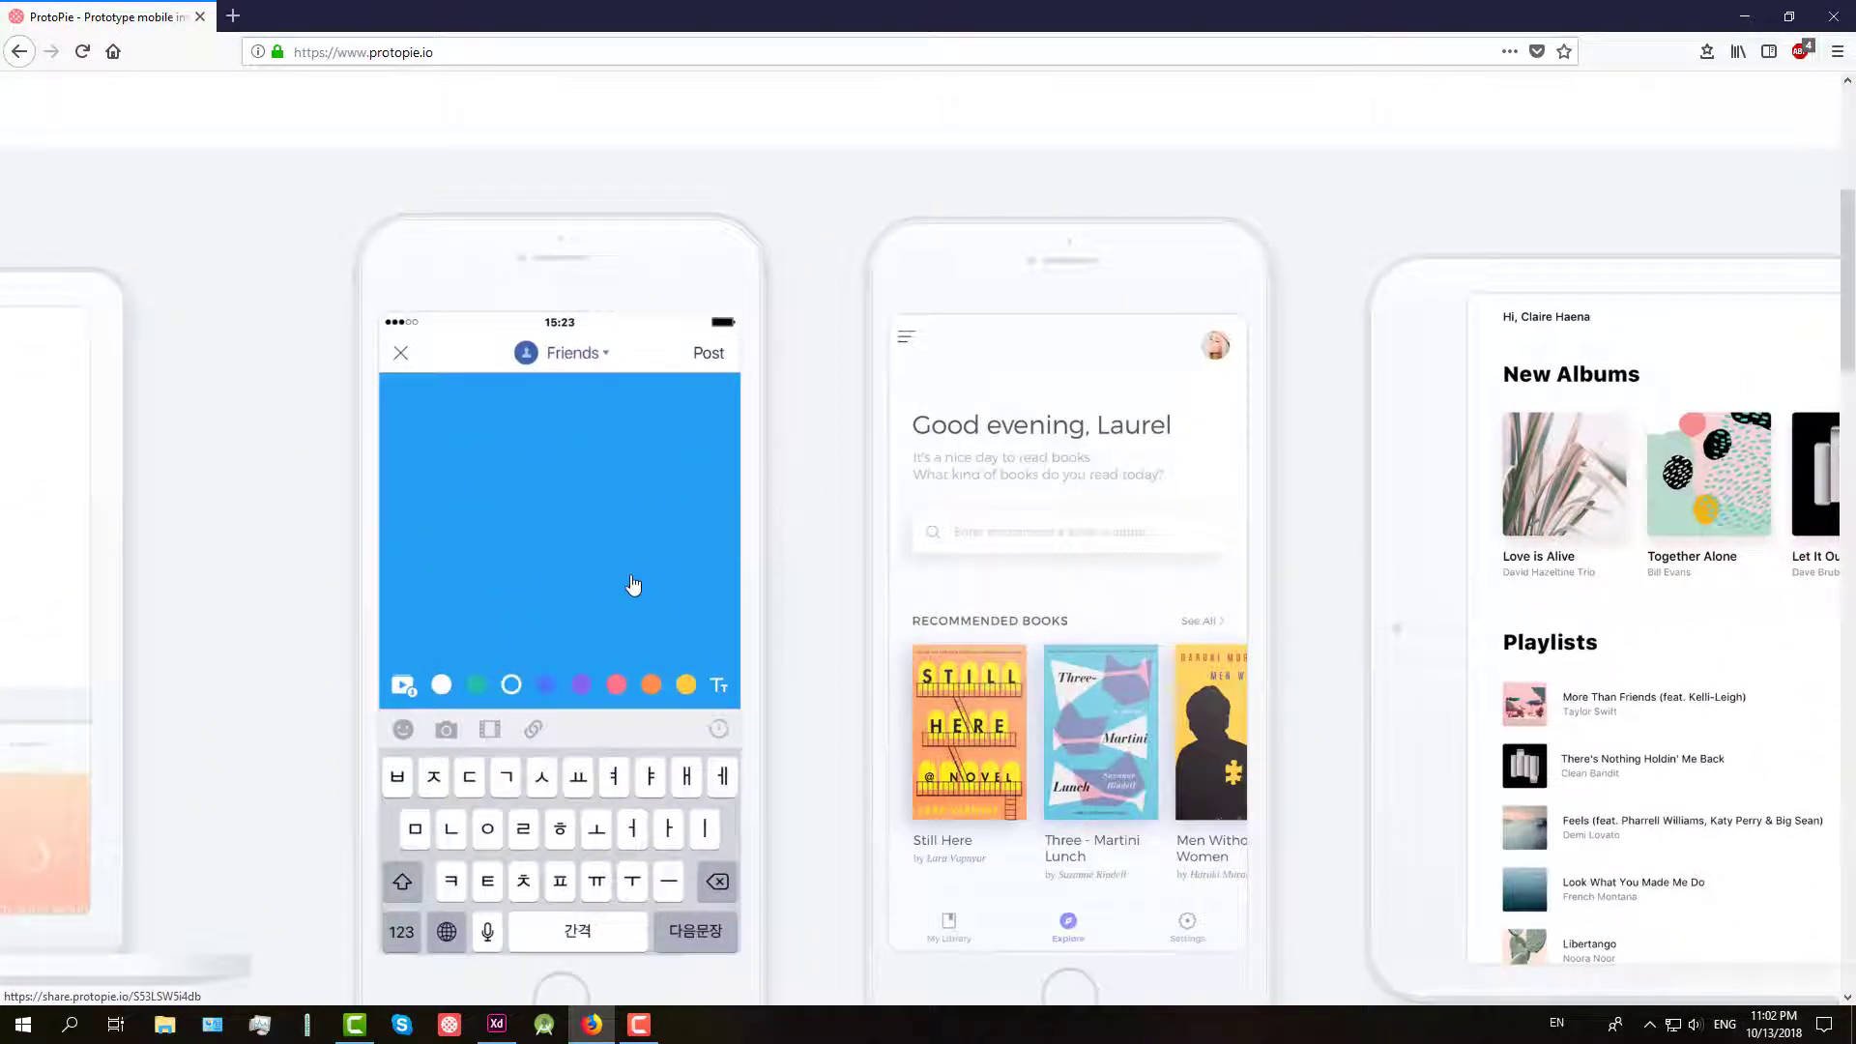
pyautogui.scroll(-1, 677, 575)
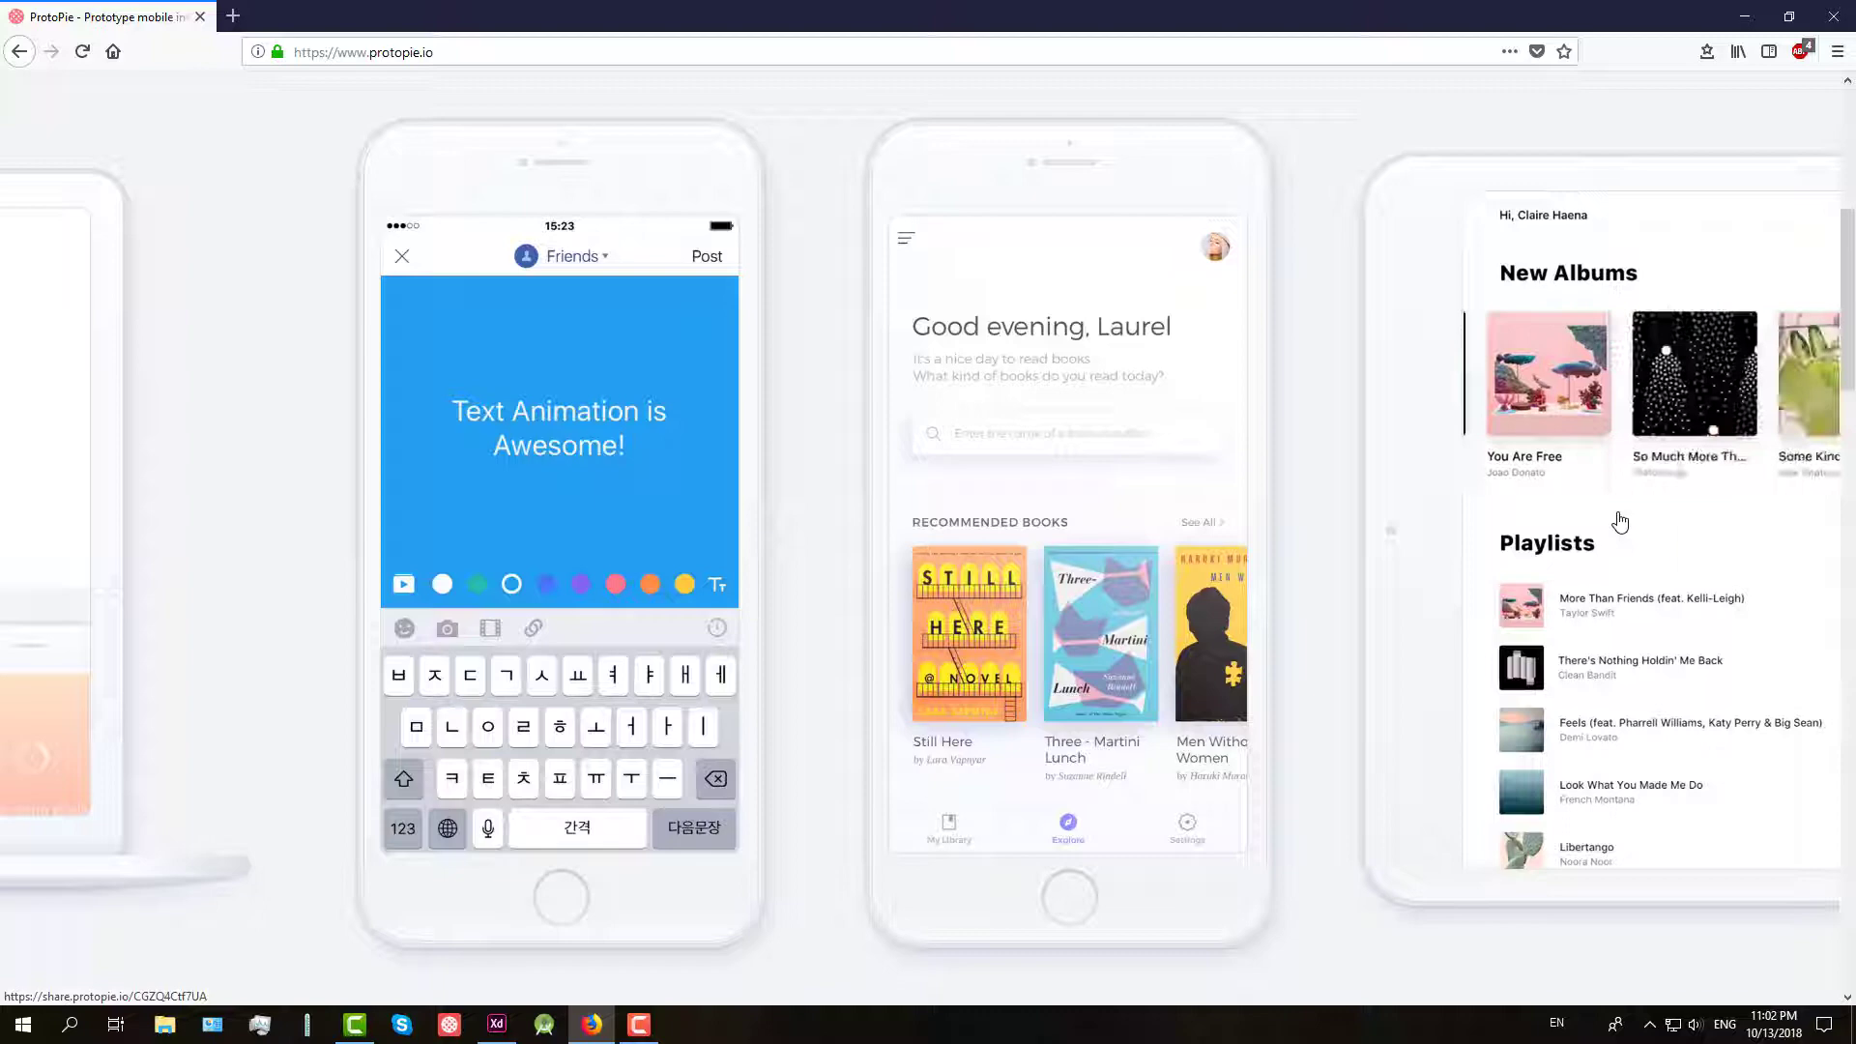
pyautogui.scroll(-3, 1318, 928)
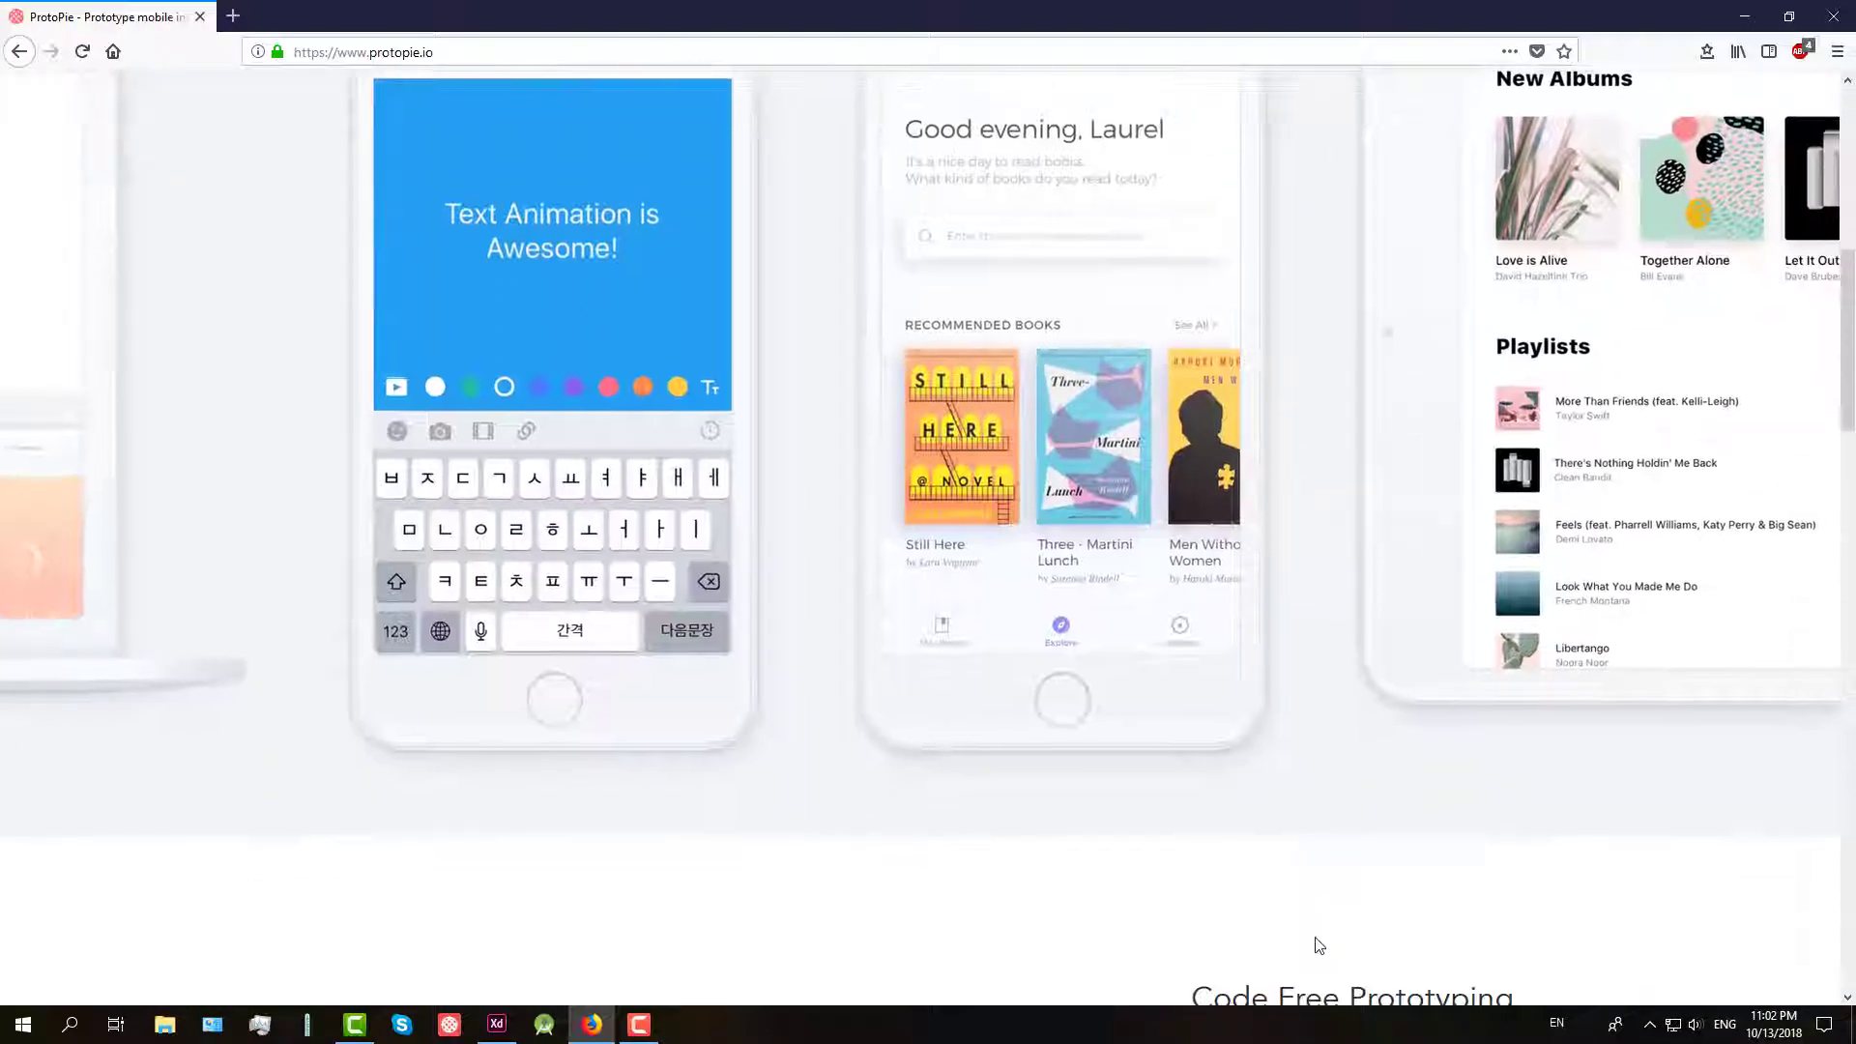
pyautogui.scroll(-4, 1045, 696)
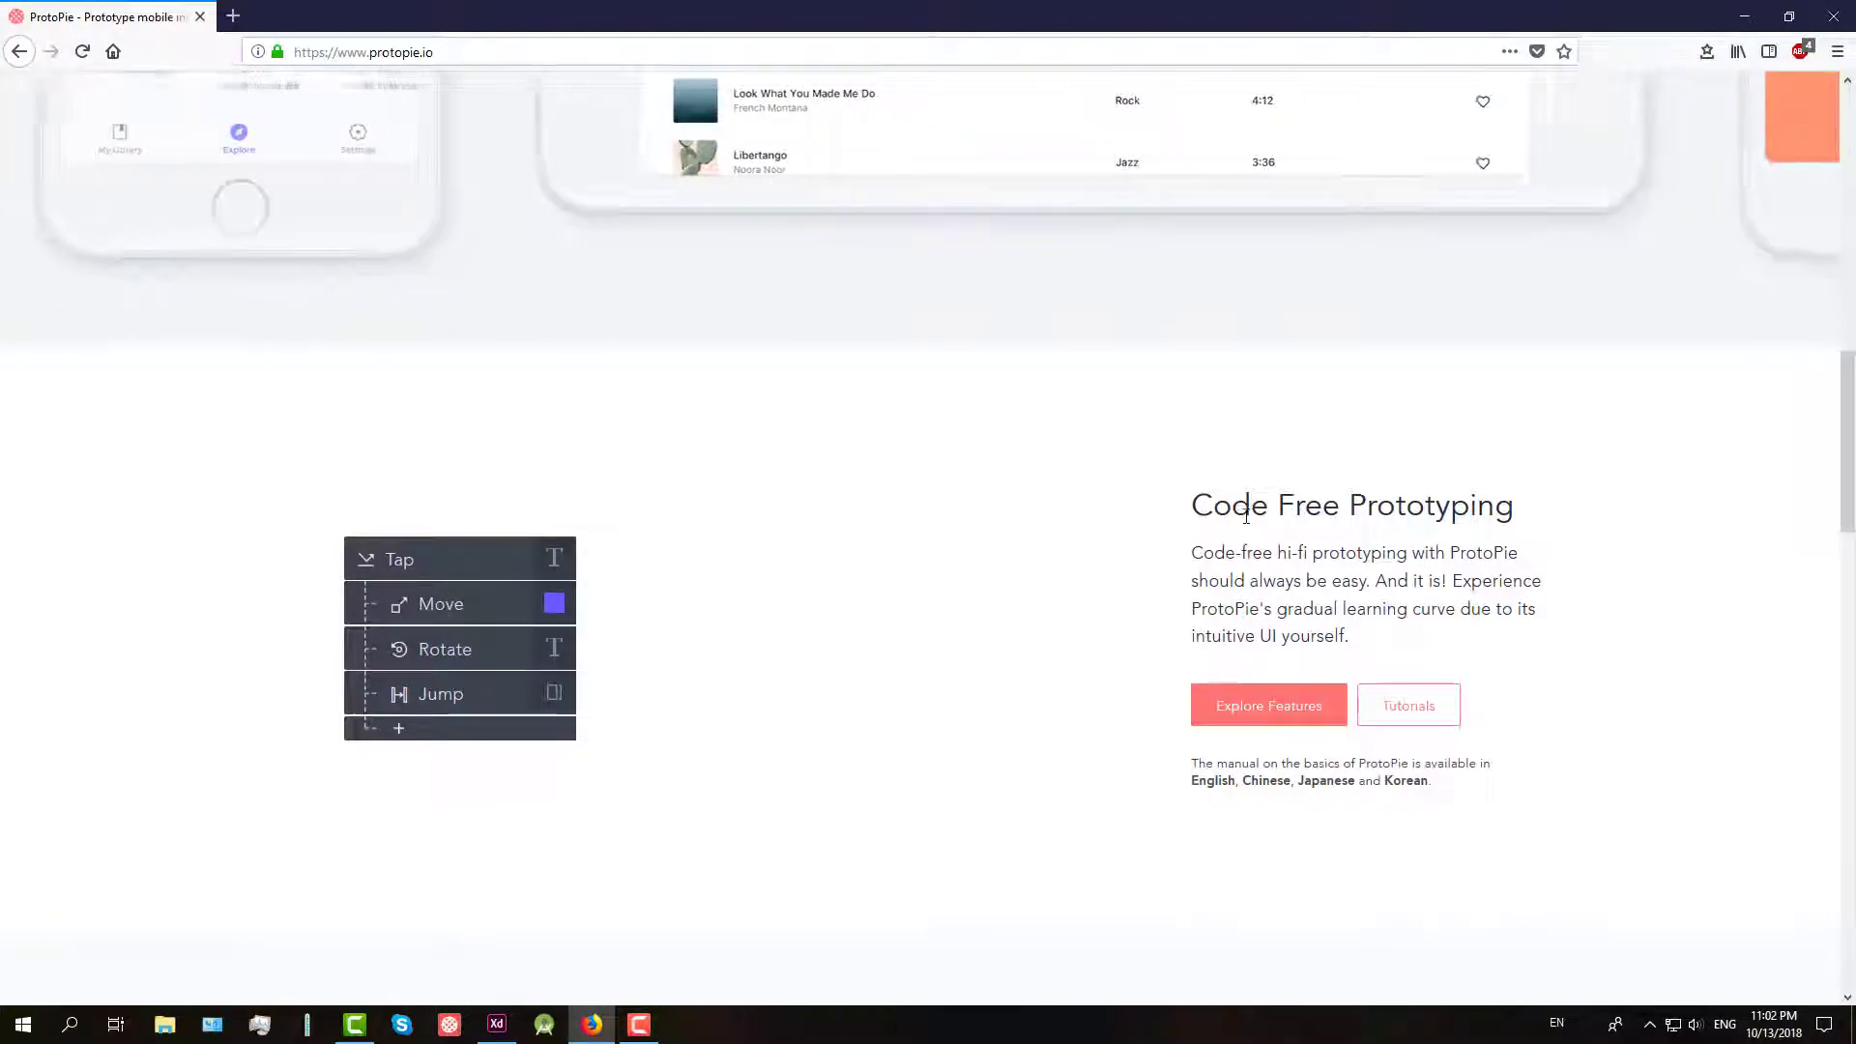
pyautogui.scroll(-1, 1321, 444)
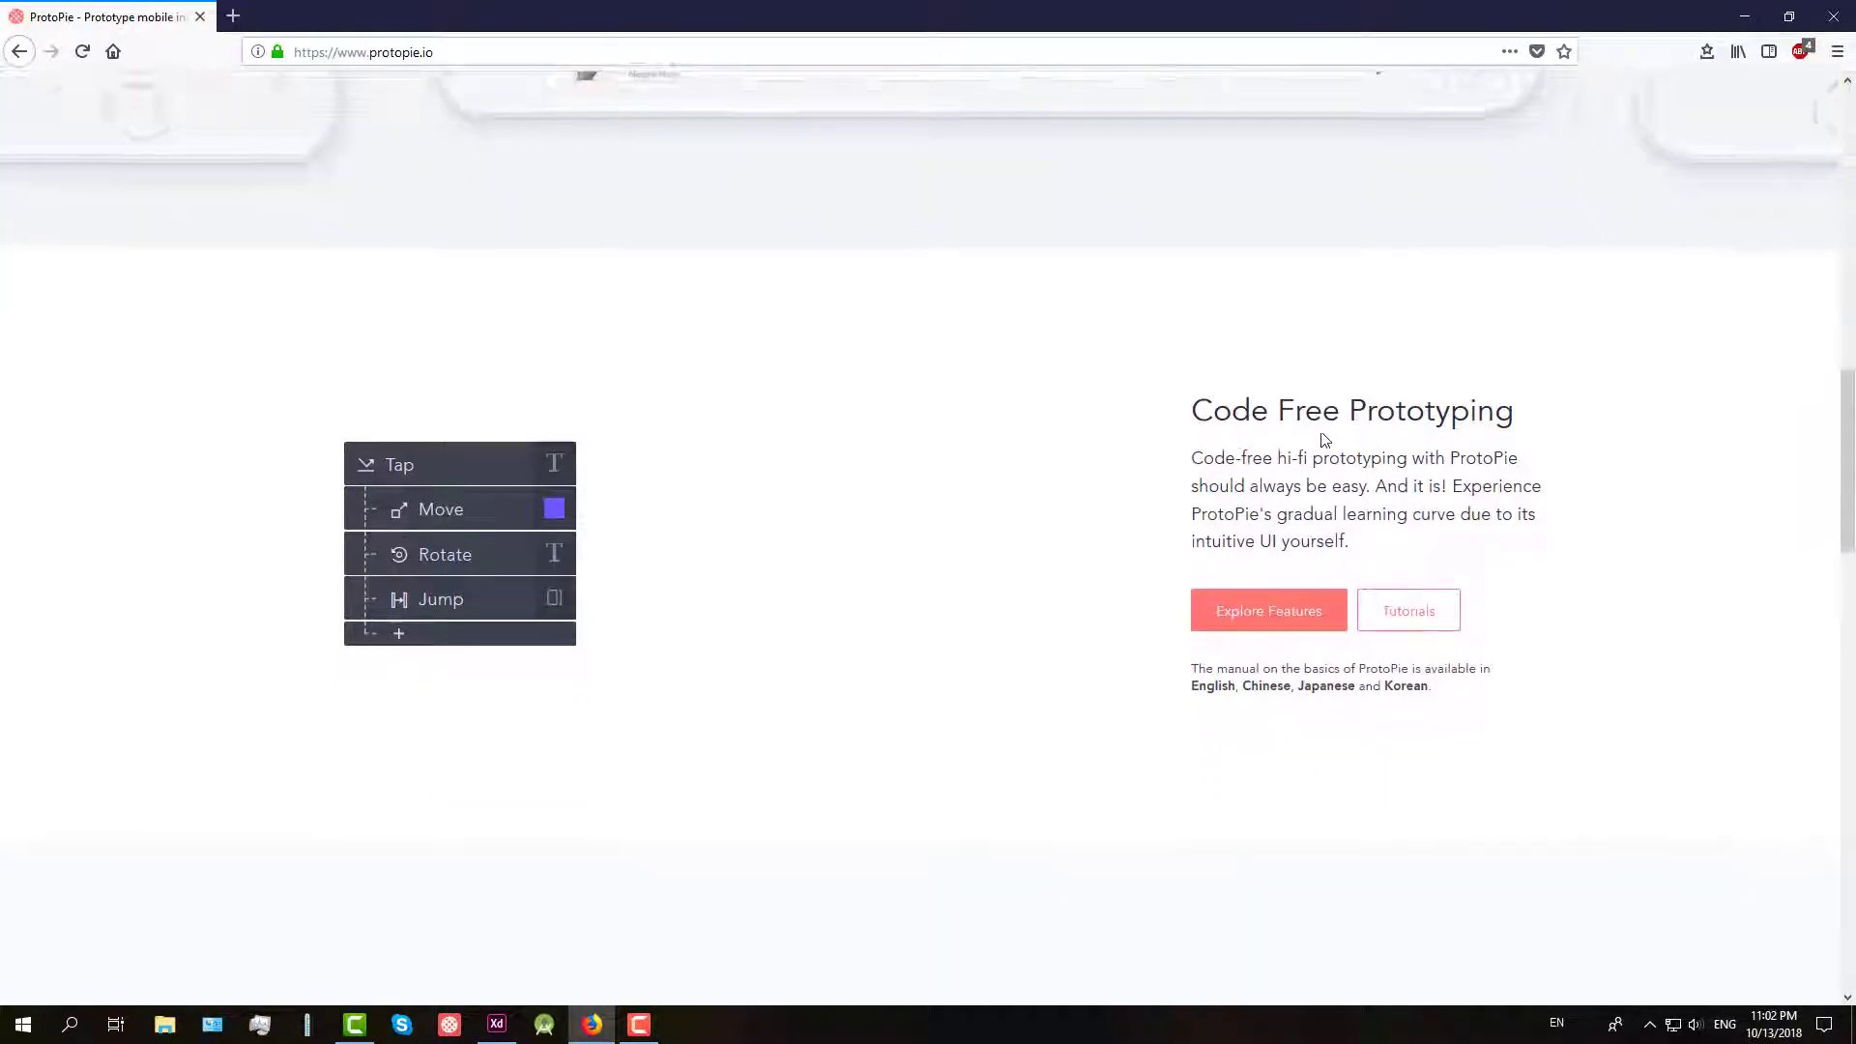
# Open Explore Features in a new tab, switch to it and scroll down
pyautogui.middleClick(1228, 609)
pyautogui.scroll(-4, 647, 589)
pyautogui.scroll(-3, 677, 570)
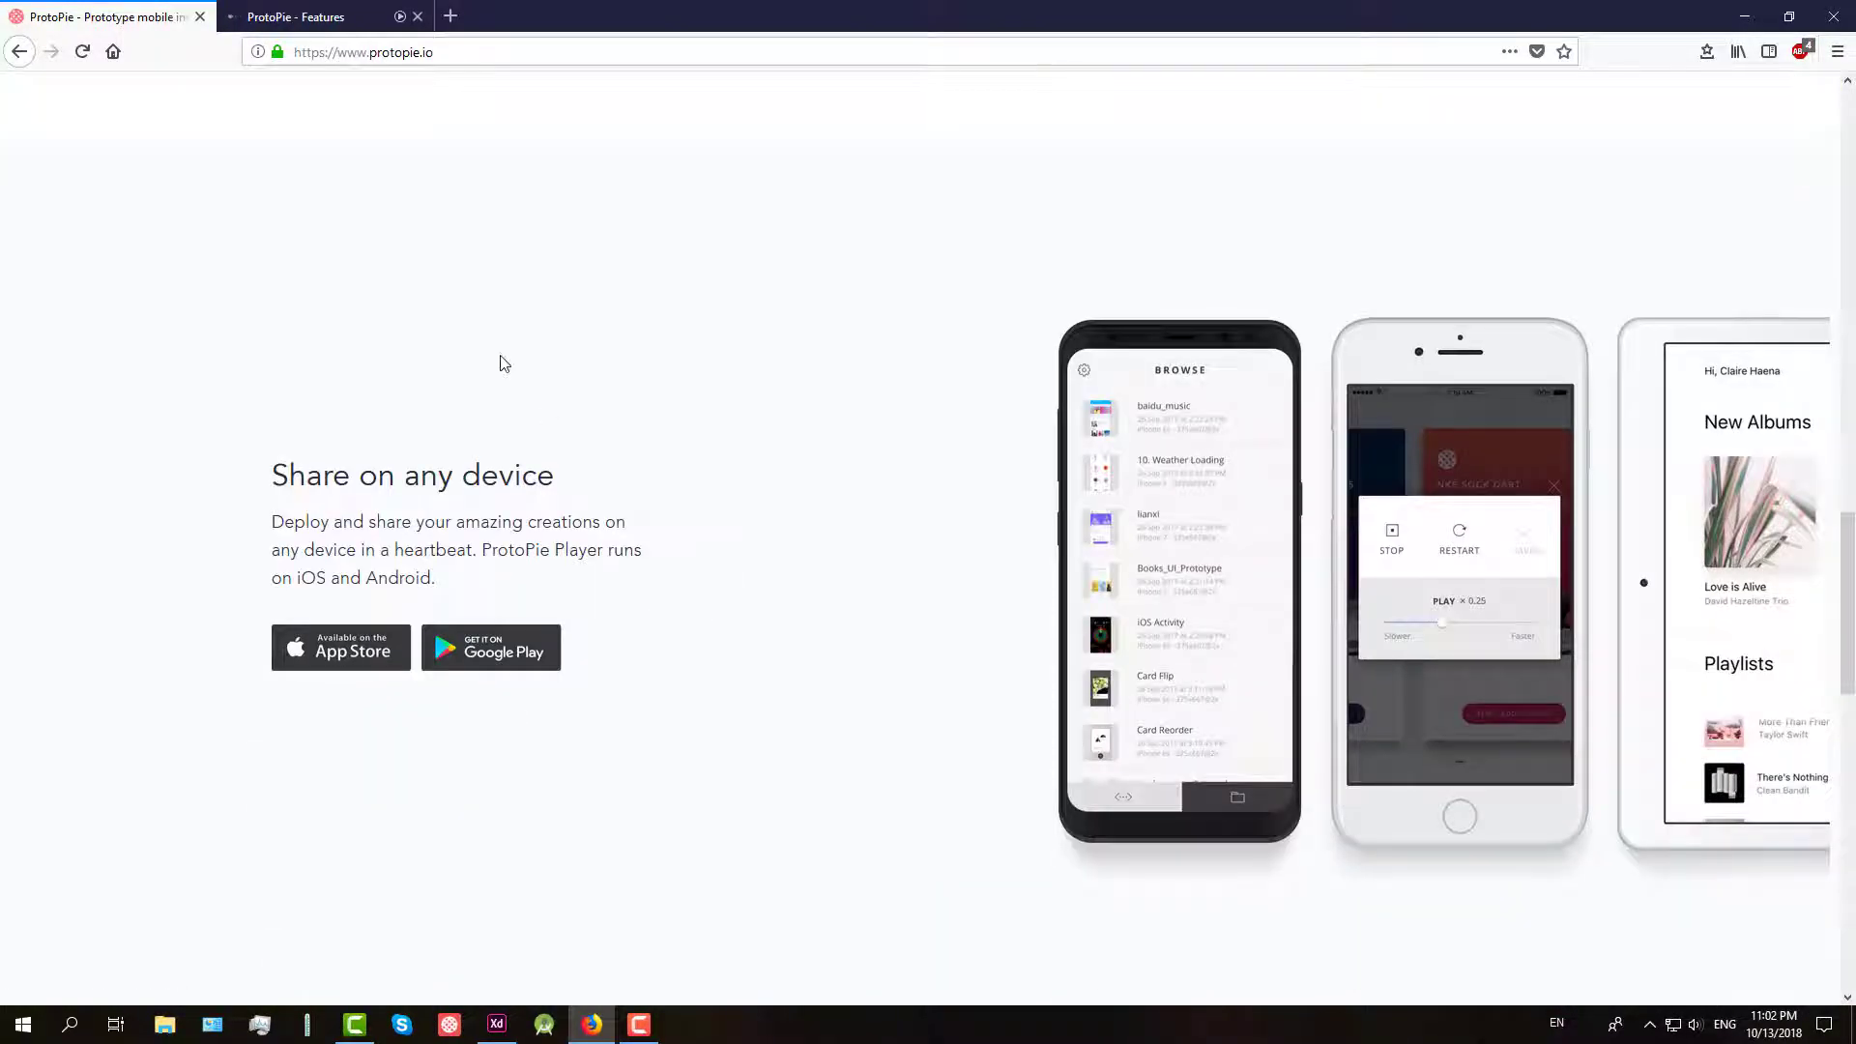
pyautogui.click(252, 8)
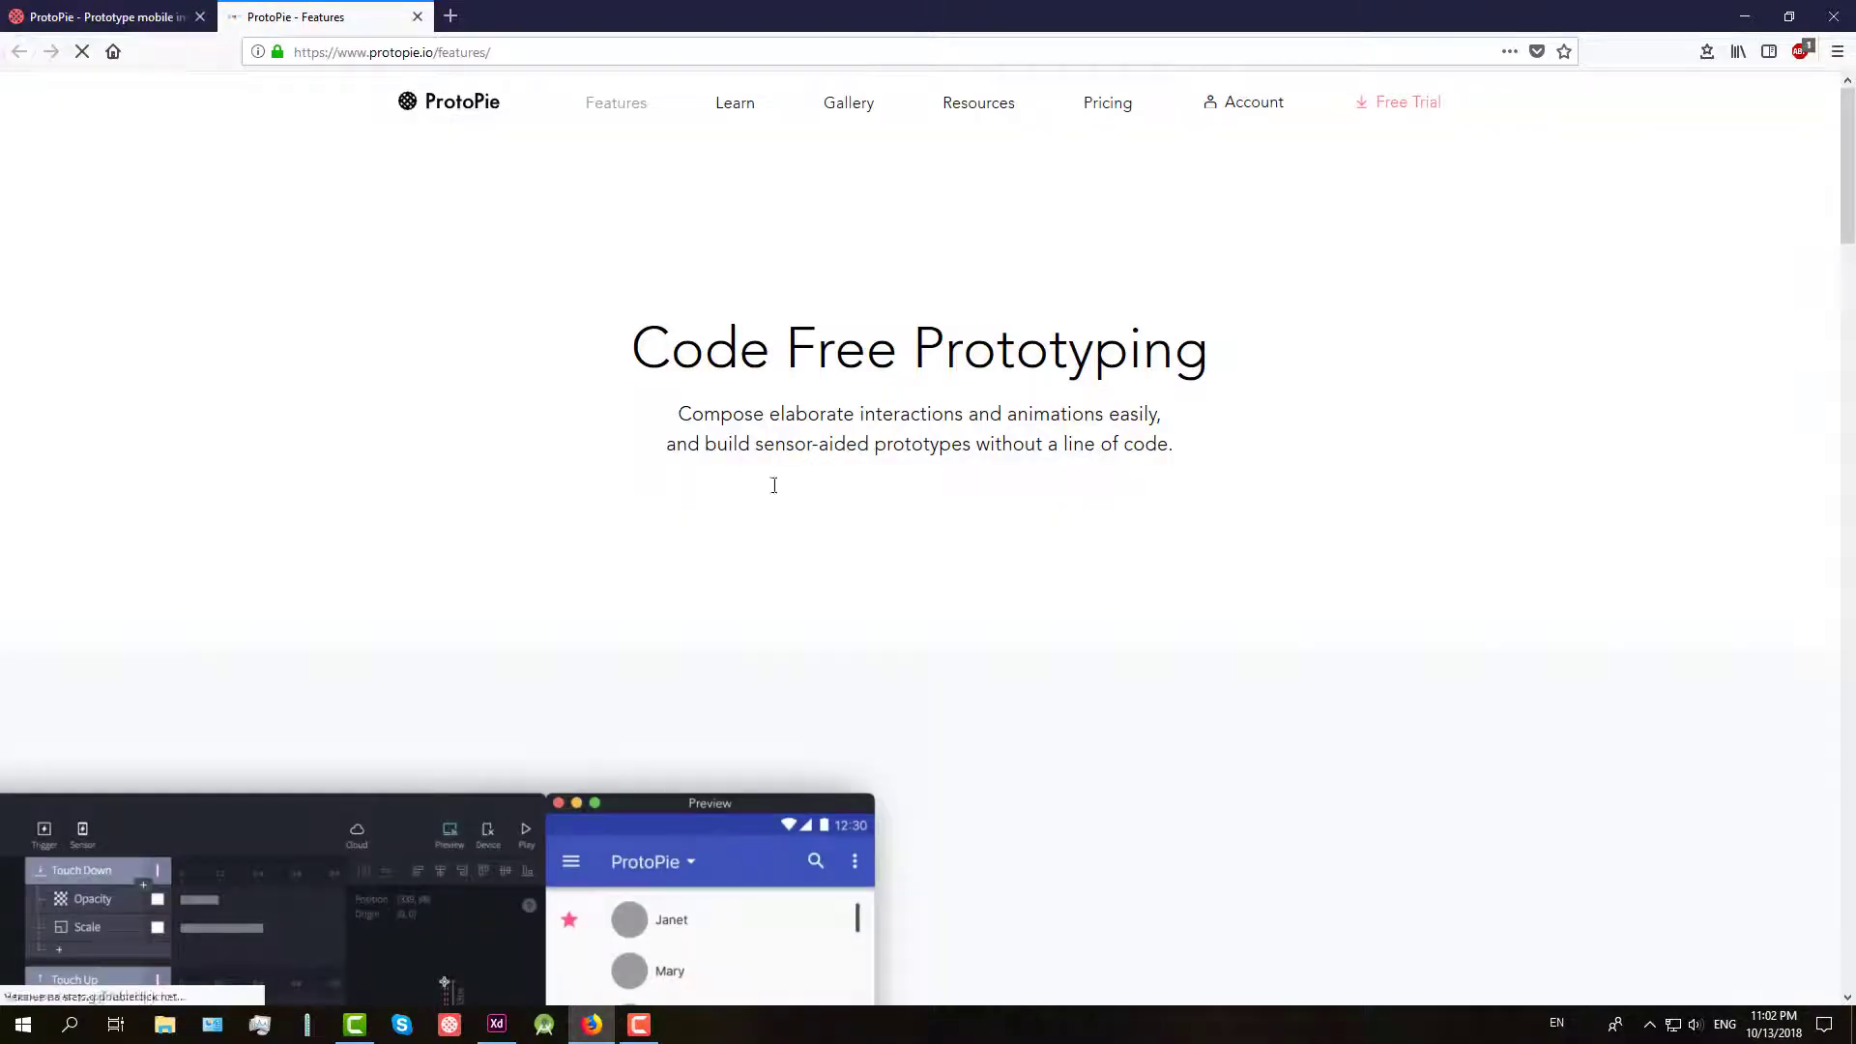
pyautogui.scroll(-5, 774, 486)
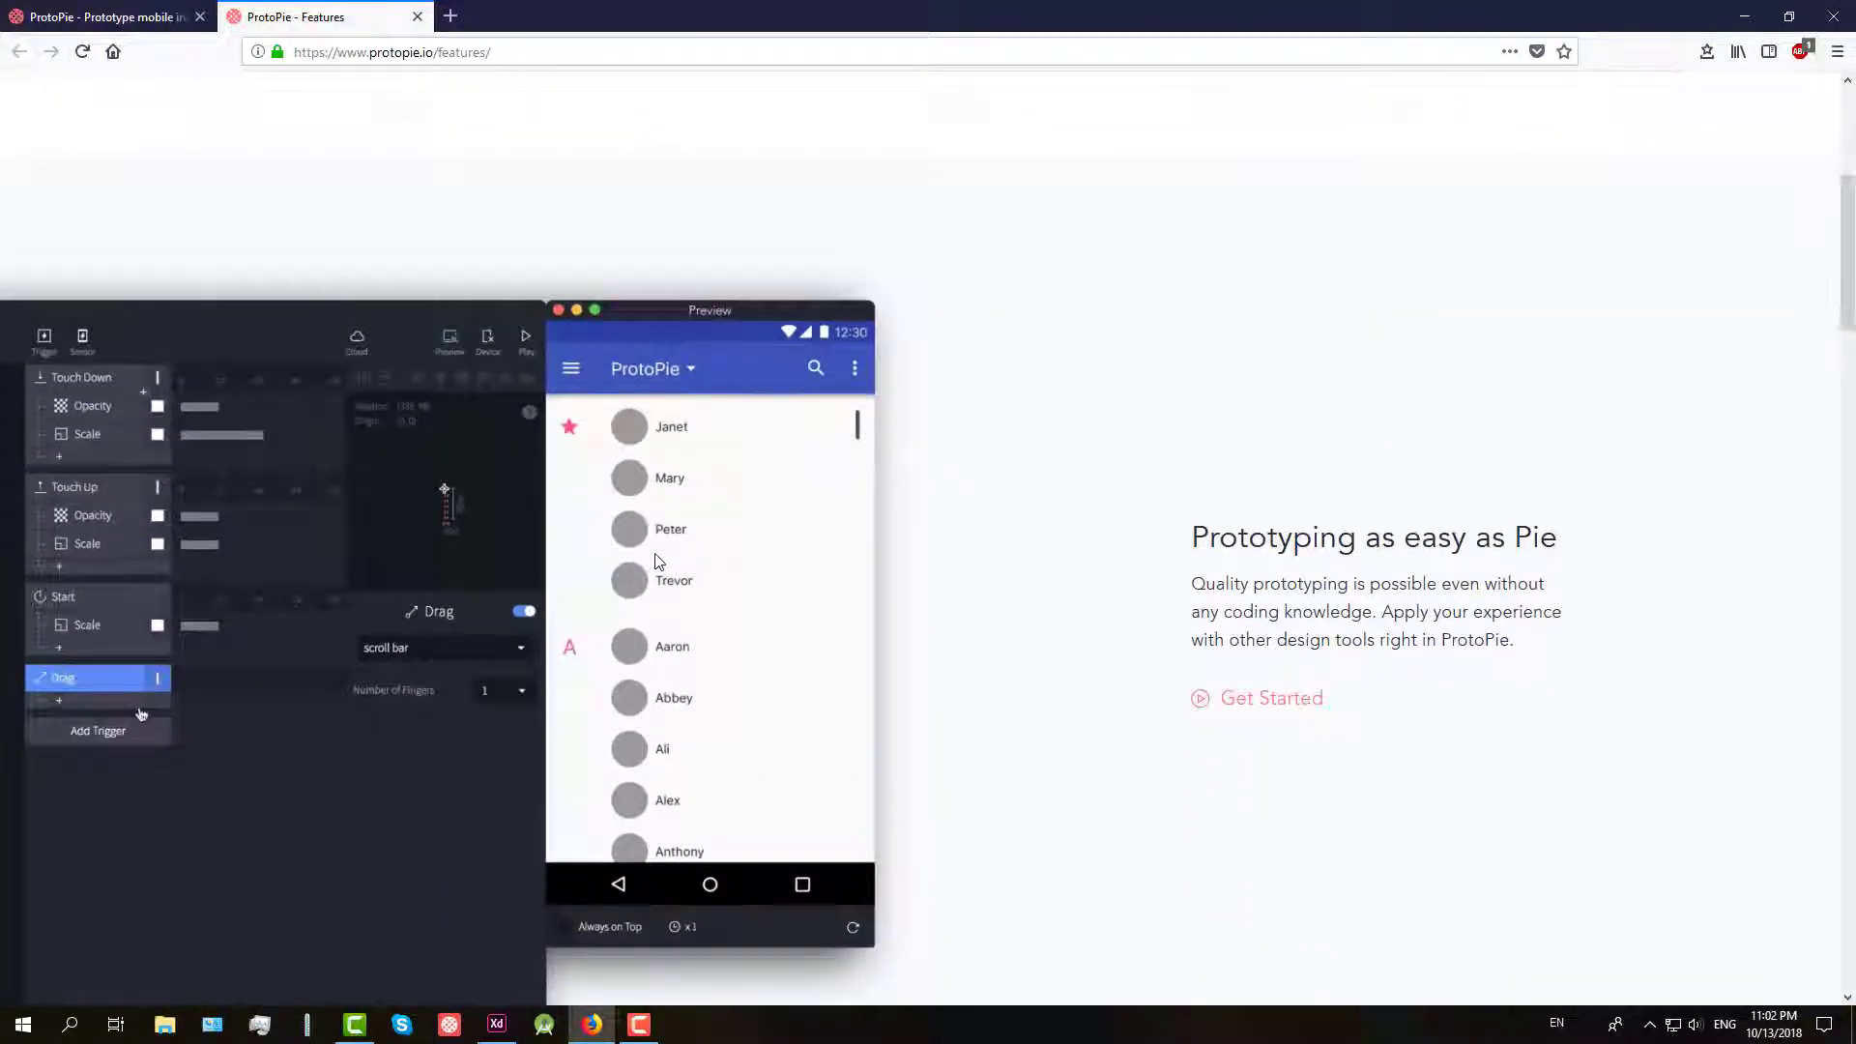
pyautogui.scroll(-1, 654, 561)
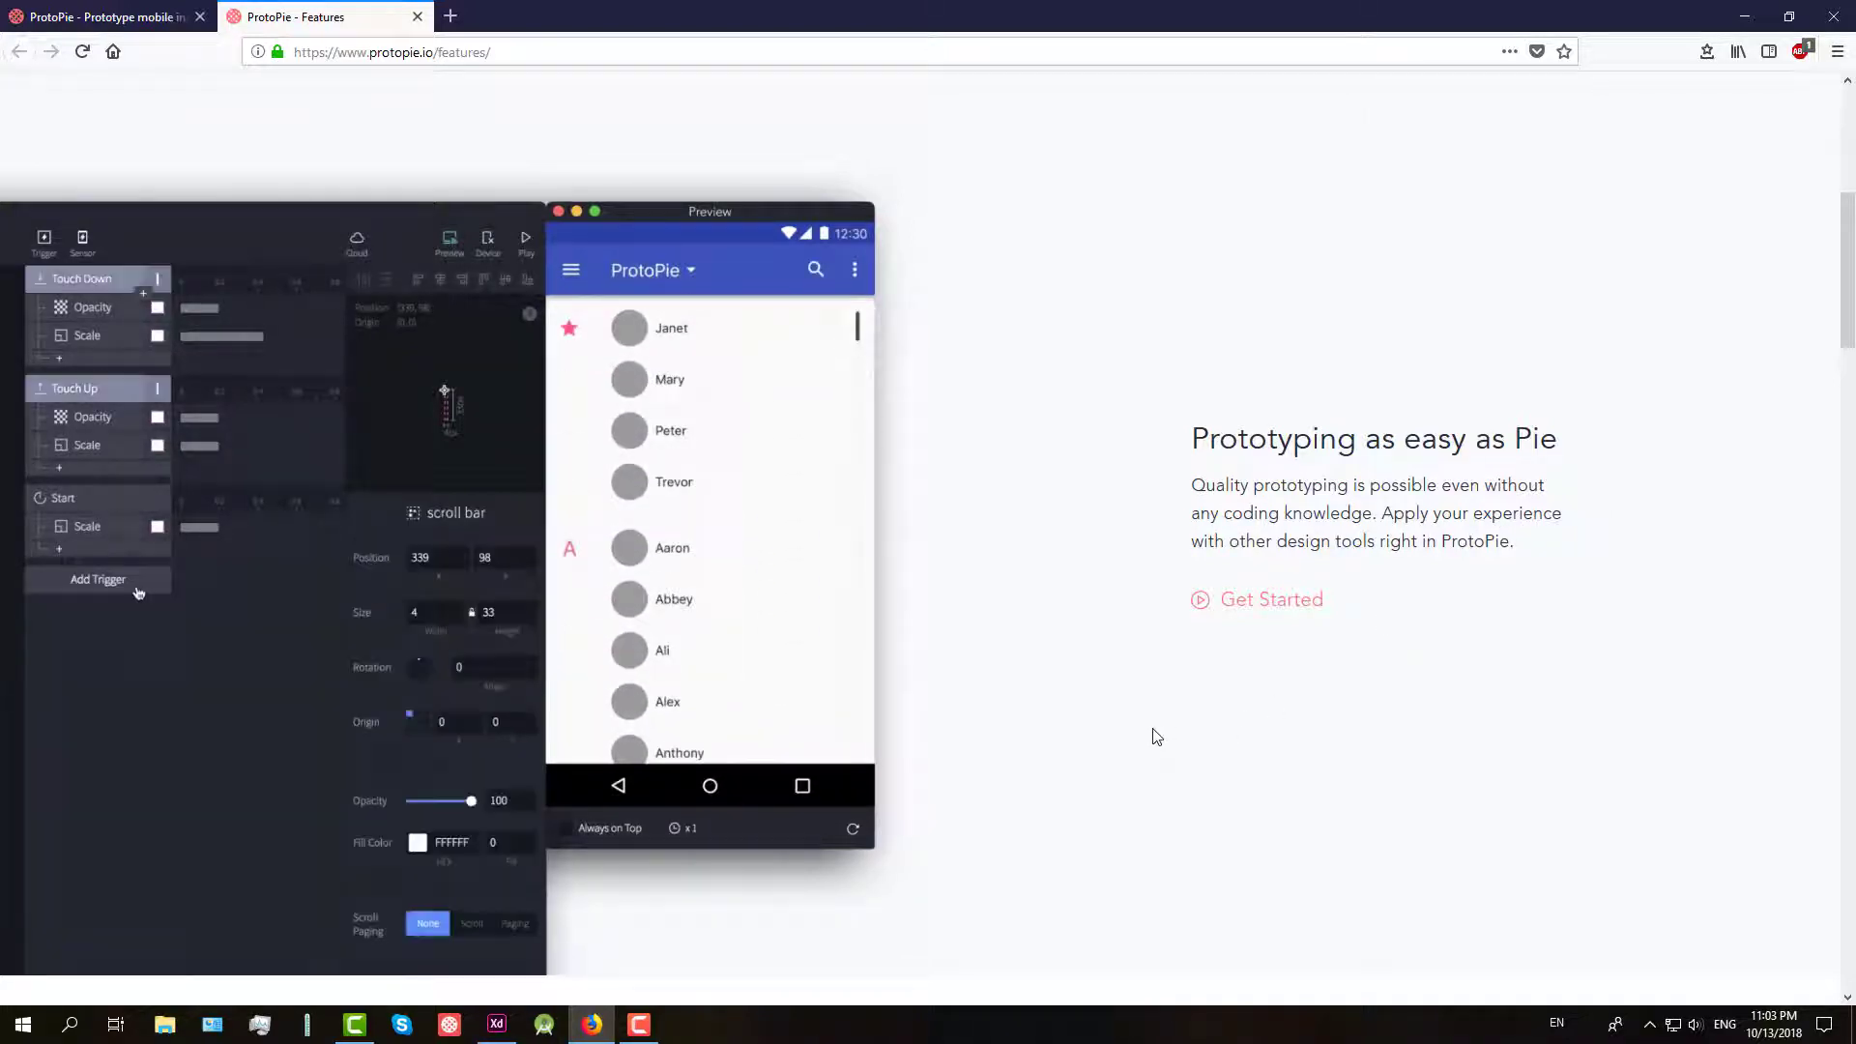
pyautogui.scroll(-8, 1210, 543)
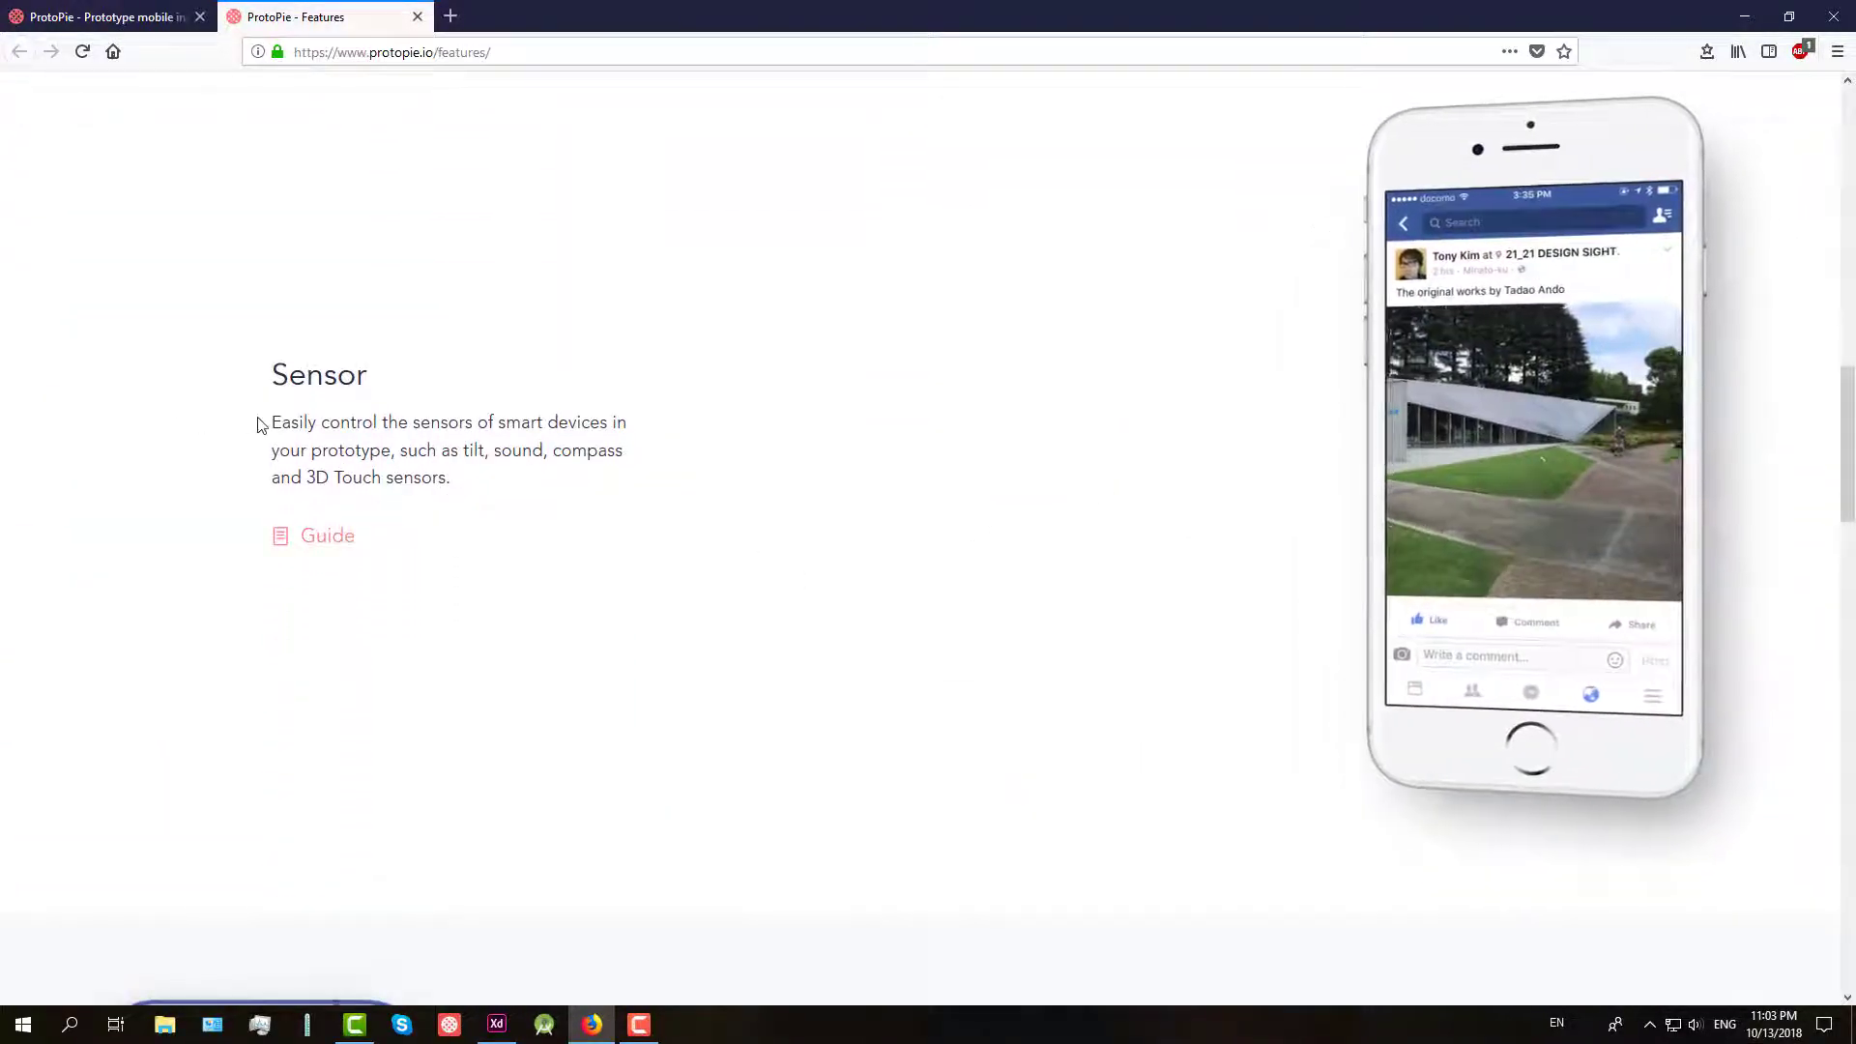
# Highlight the Sensor description, scroll through the rest of the Features page, then return to the top
pyautogui.moveTo(272, 423); pyautogui.dragTo(647, 484)
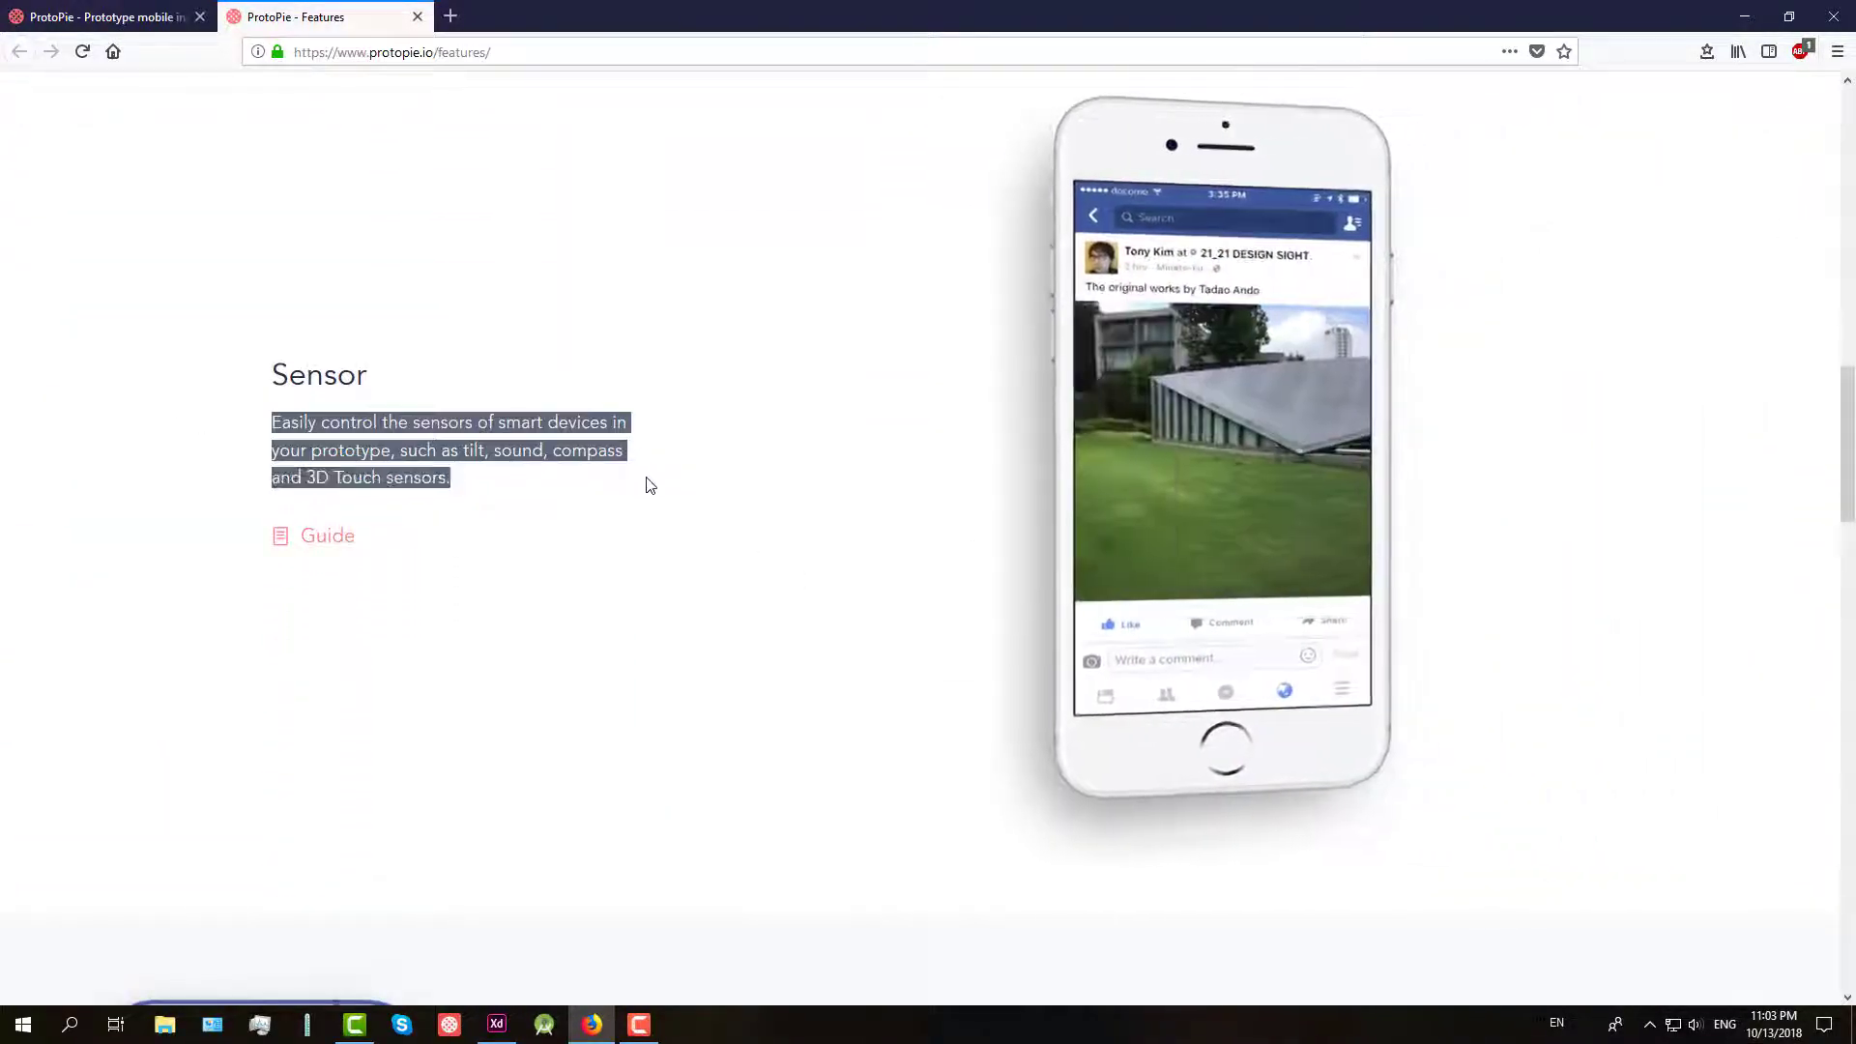
pyautogui.click(619, 487)
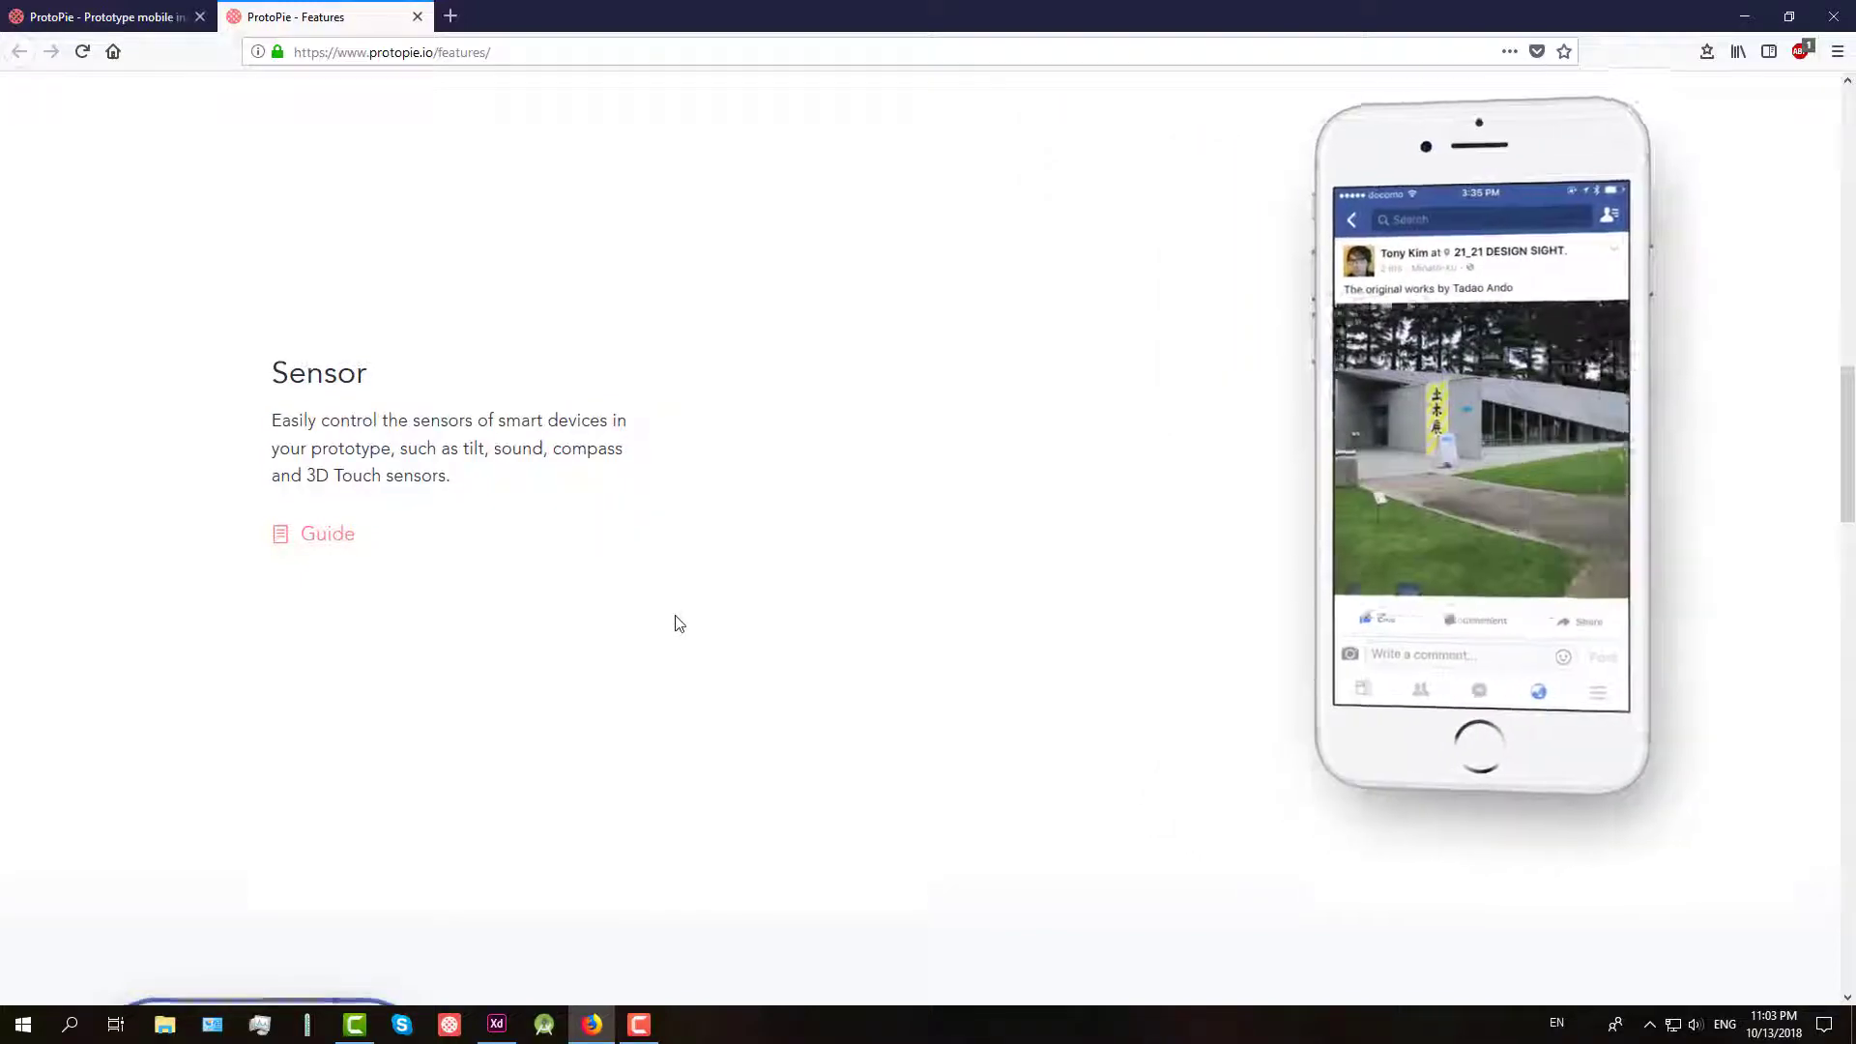
pyautogui.scroll(-5, 676, 621)
pyautogui.scroll(-1, 948, 625)
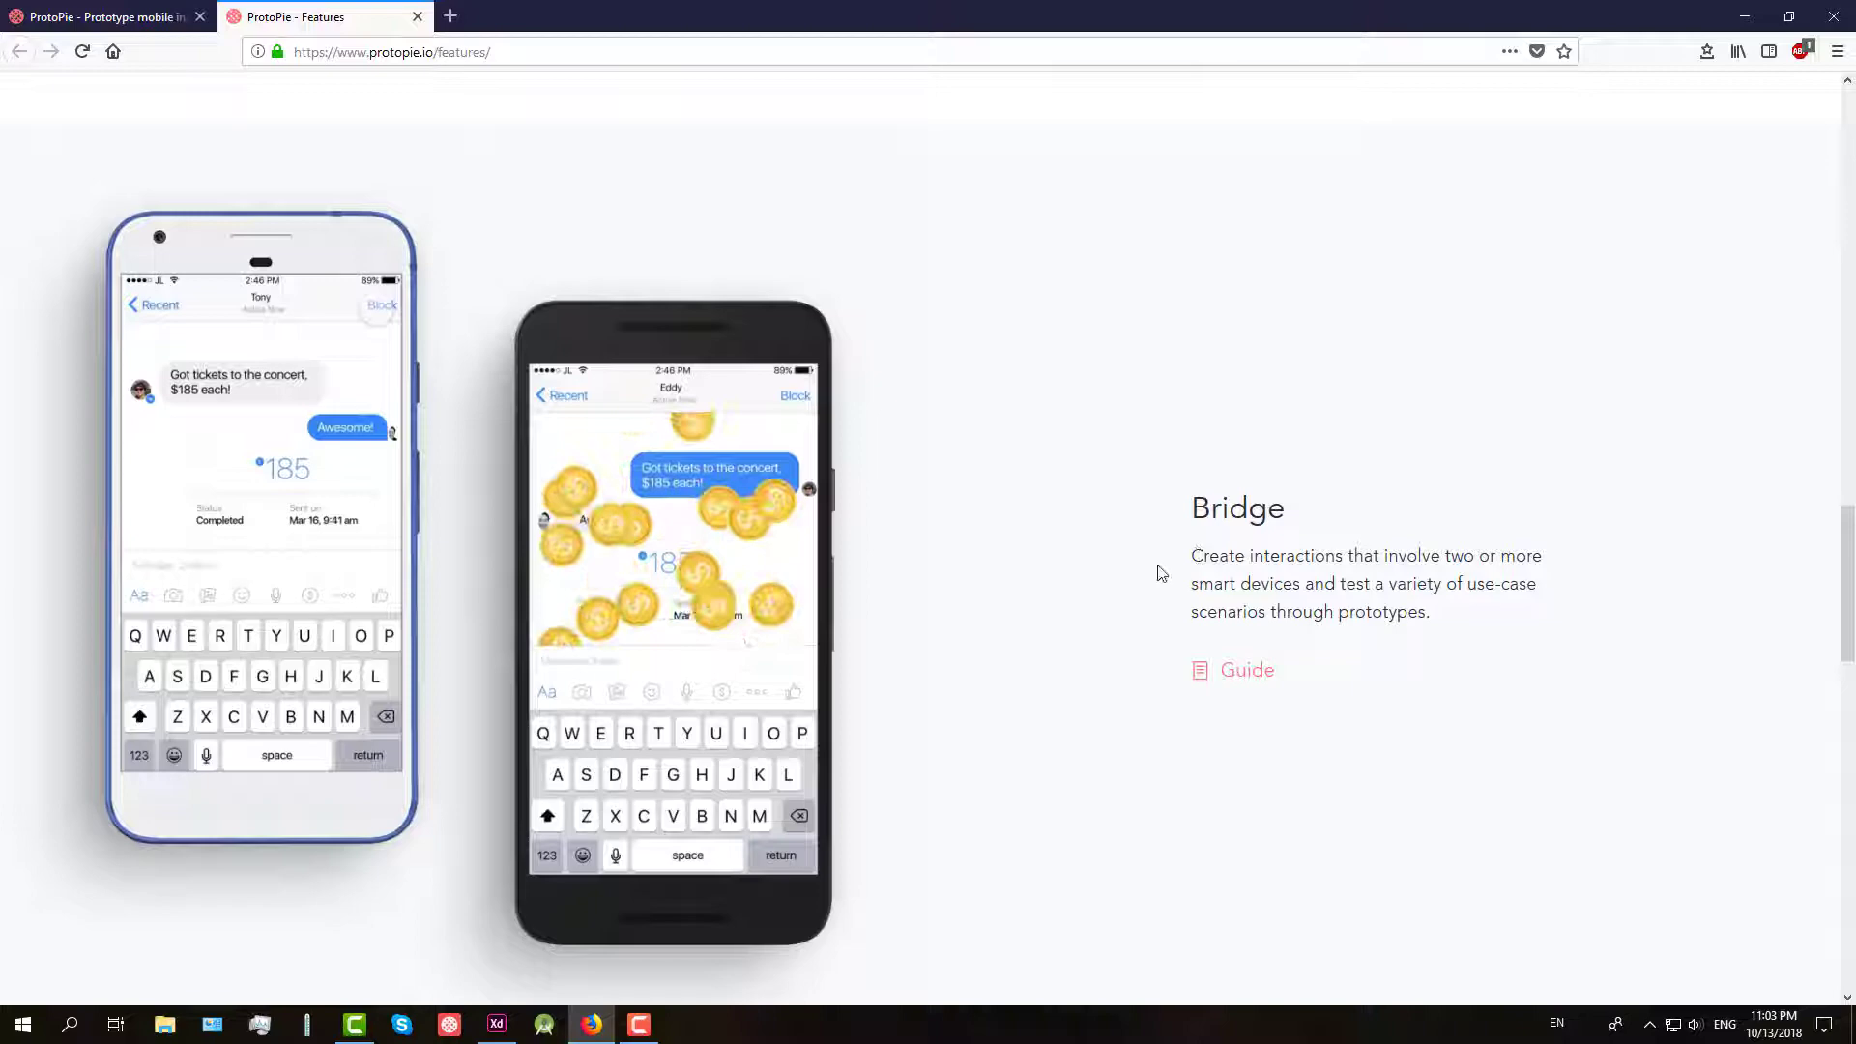
pyautogui.scroll(-4, 1094, 638)
pyautogui.scroll(-9, 932, 618)
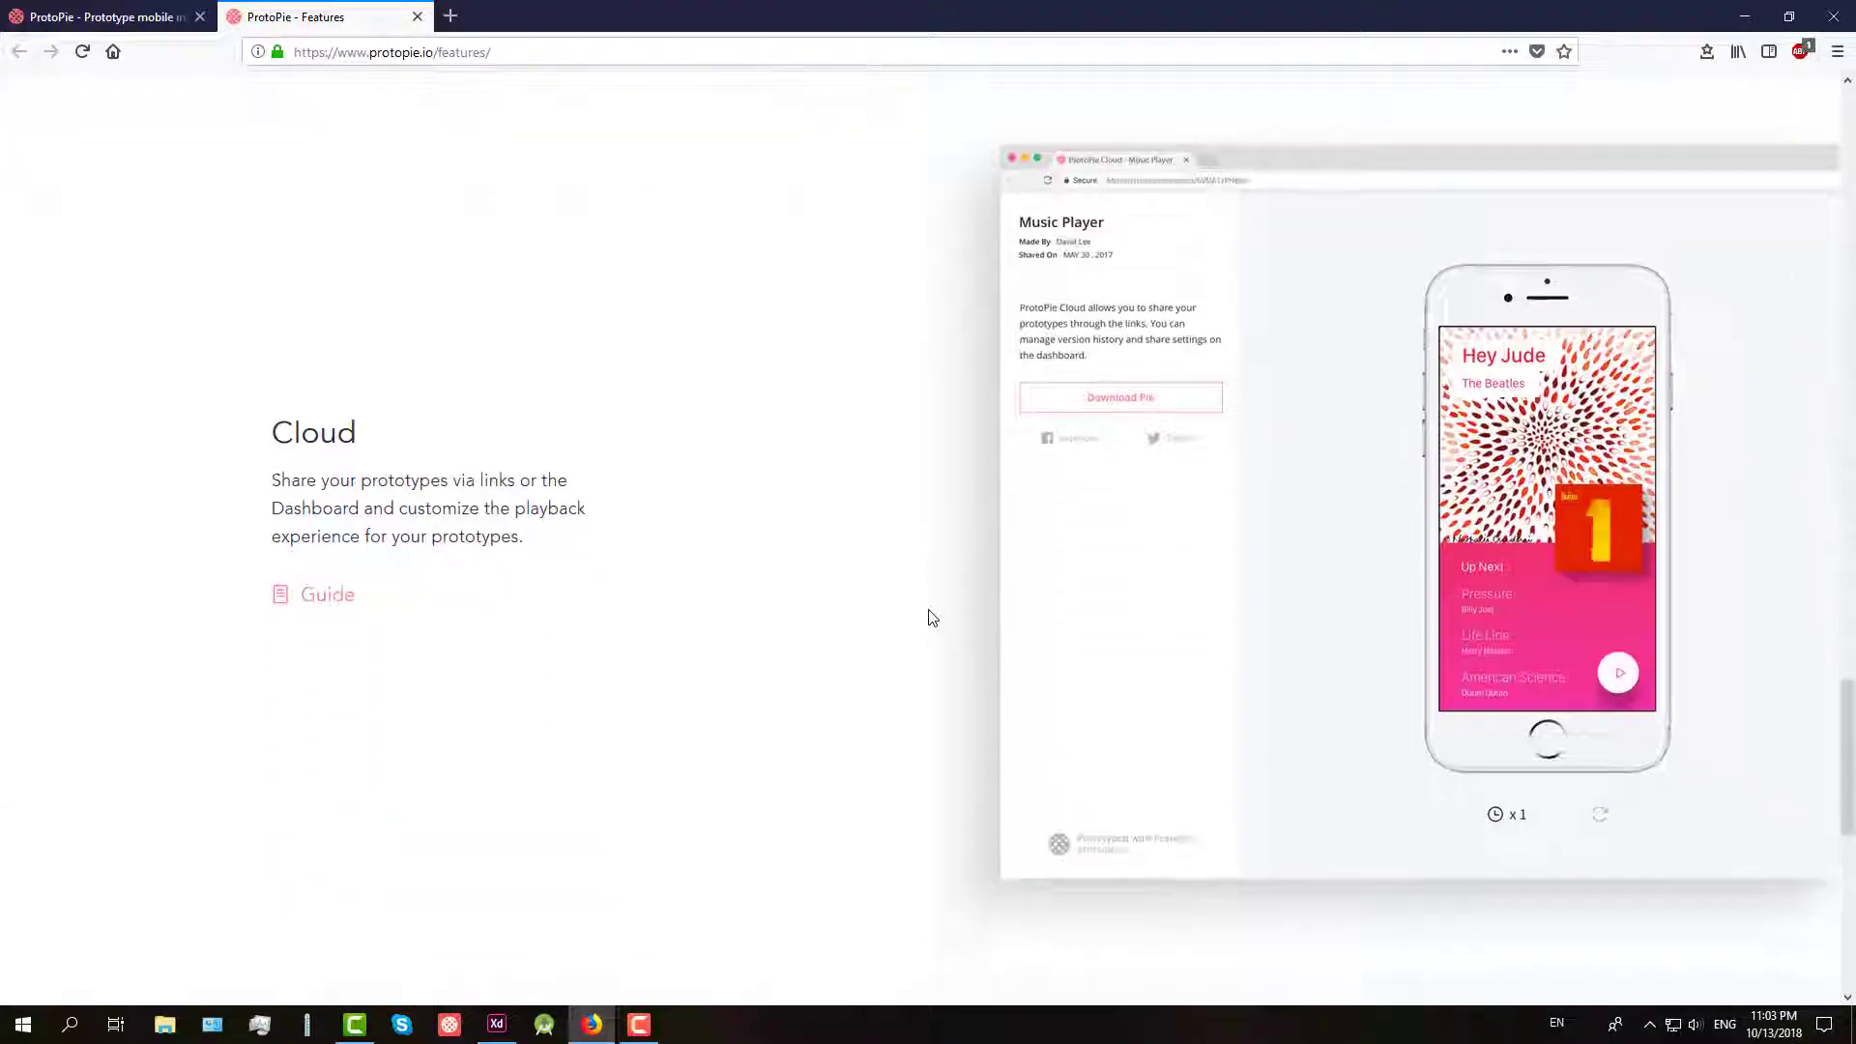
pyautogui.scroll(-2, 932, 618)
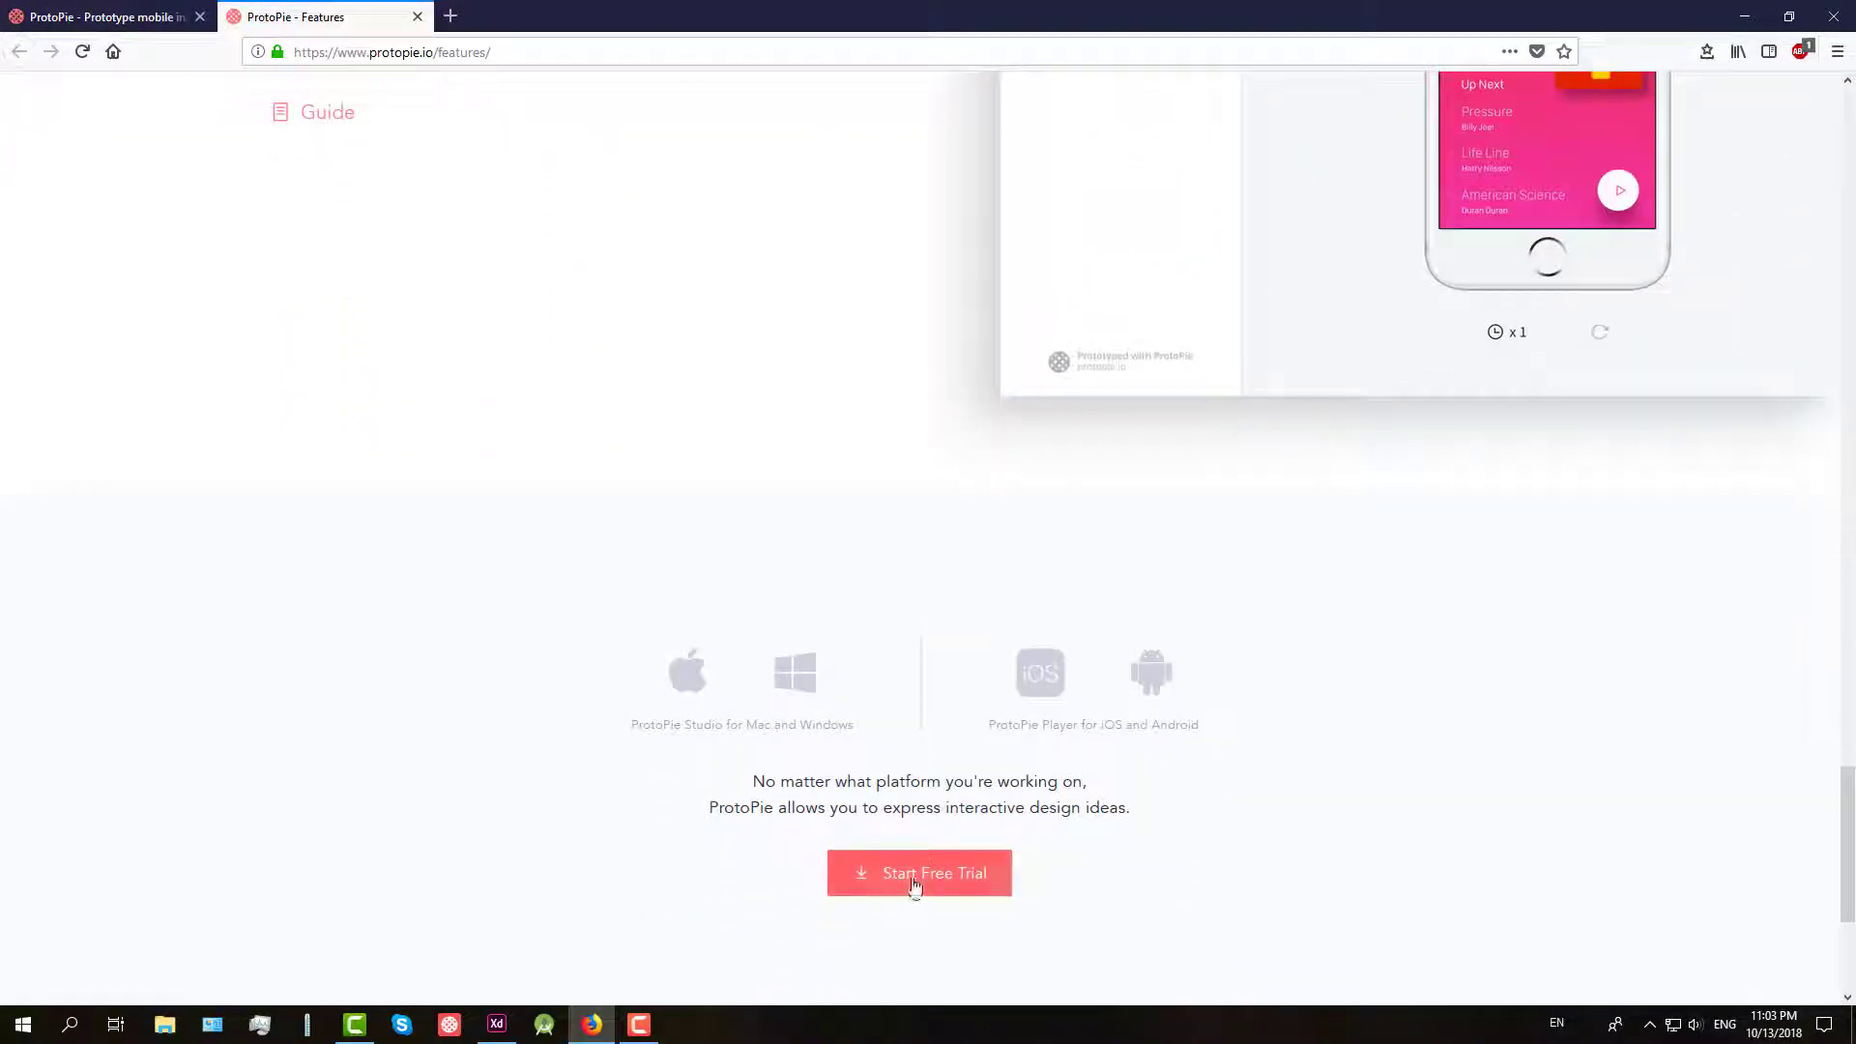
pyautogui.moveTo(1847, 831); pyautogui.dragTo(1792, 130)
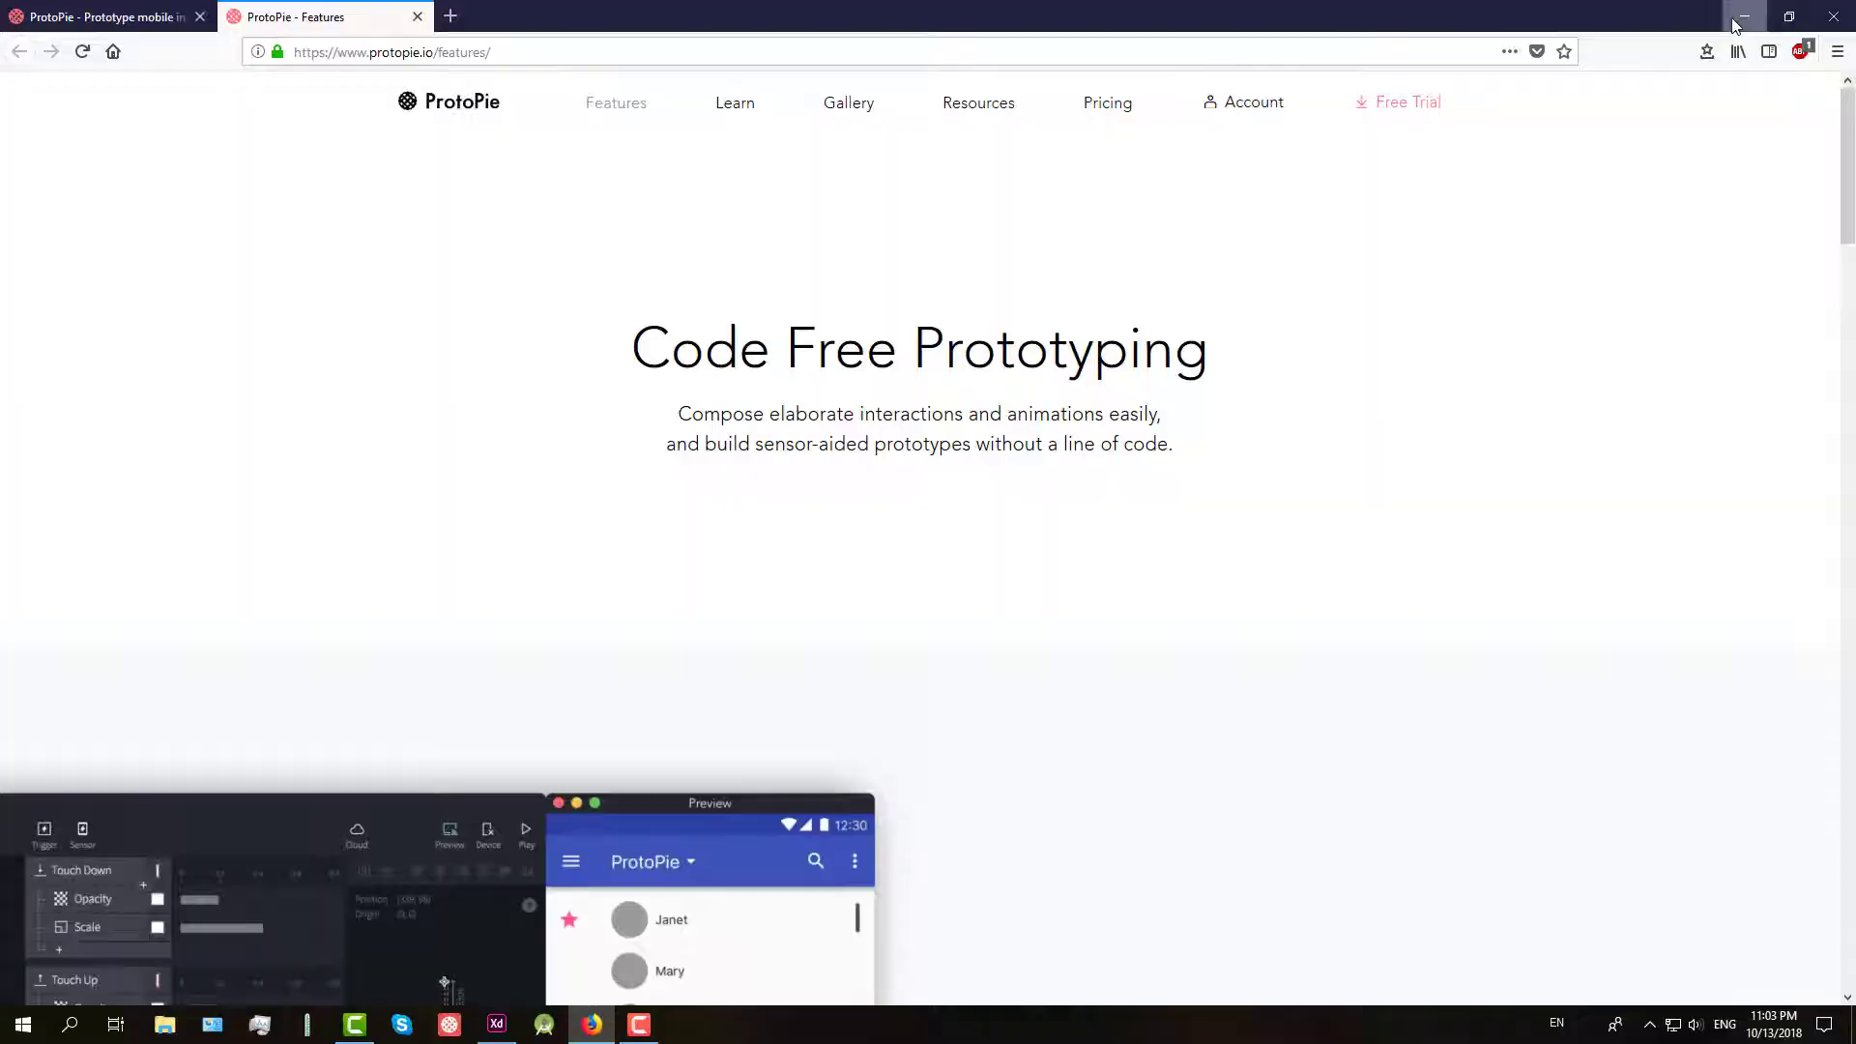
# Minimize Firefox and view the iOS device sizes in ProtoPie's device selector
pyautogui.click(1744, 16)
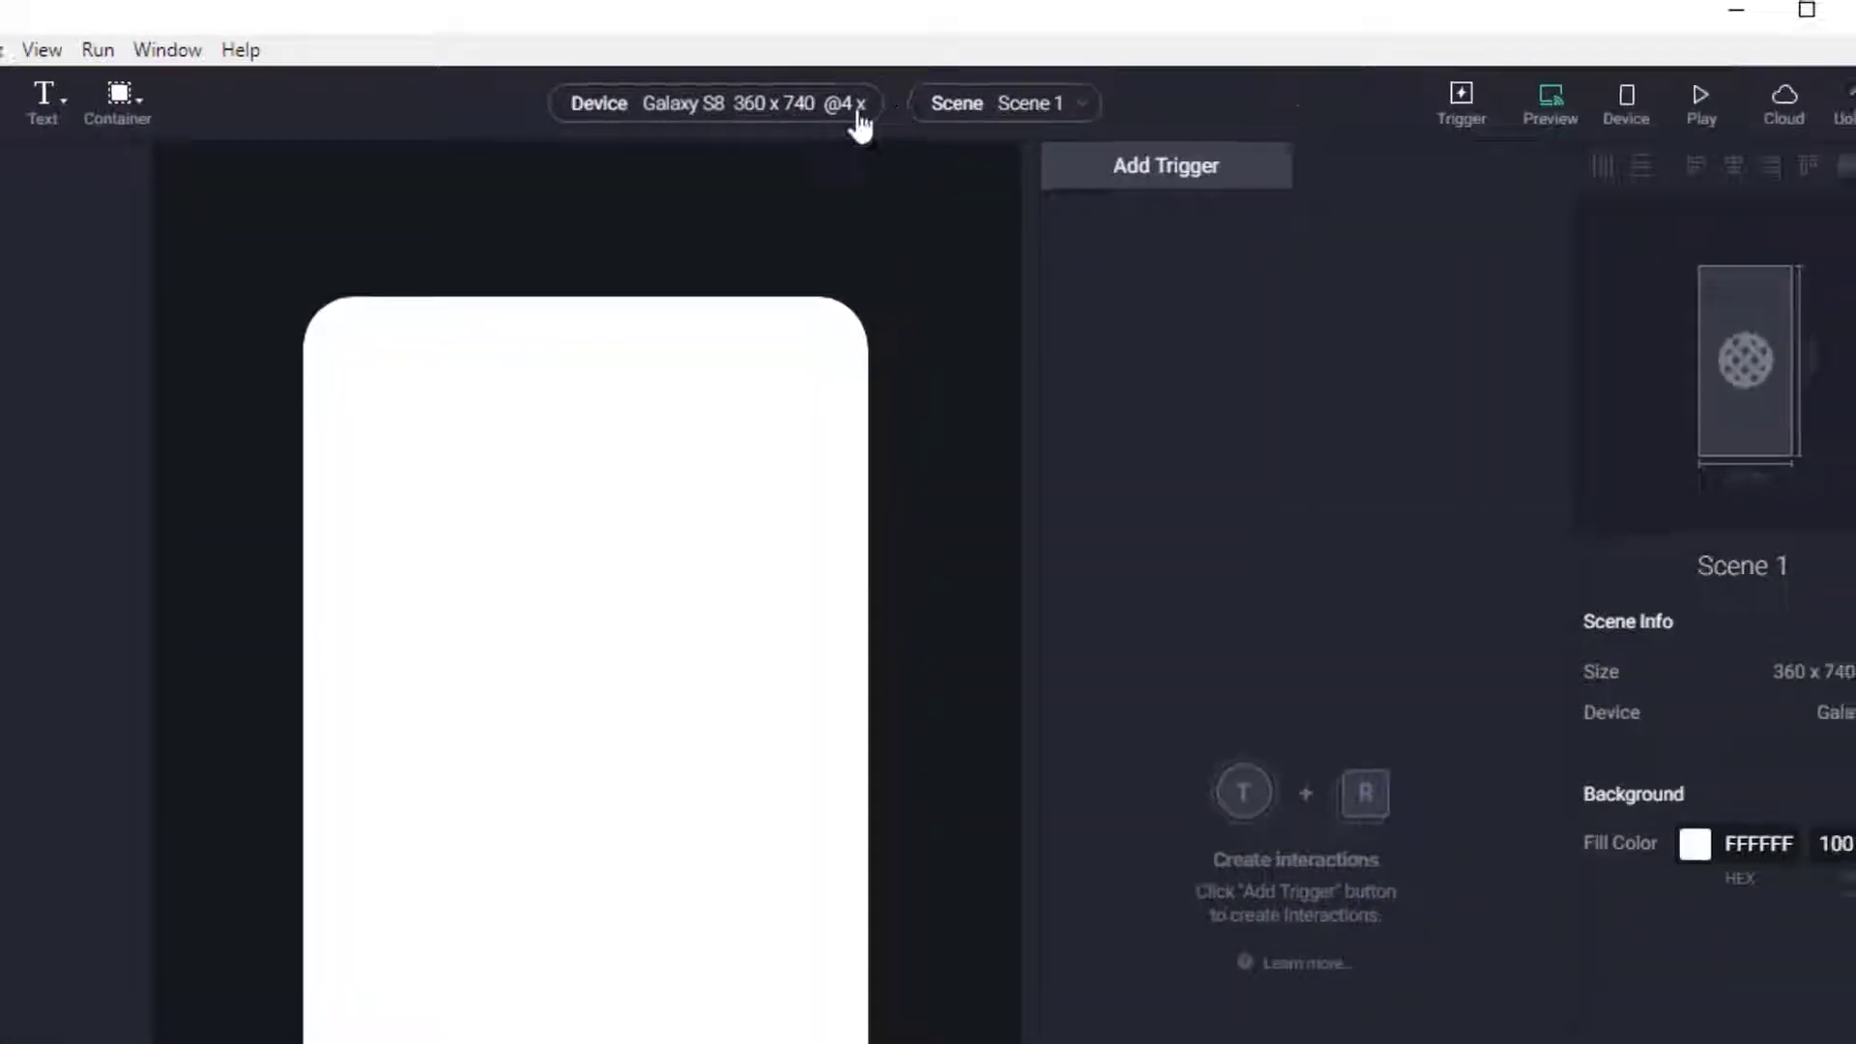
pyautogui.click(856, 118)
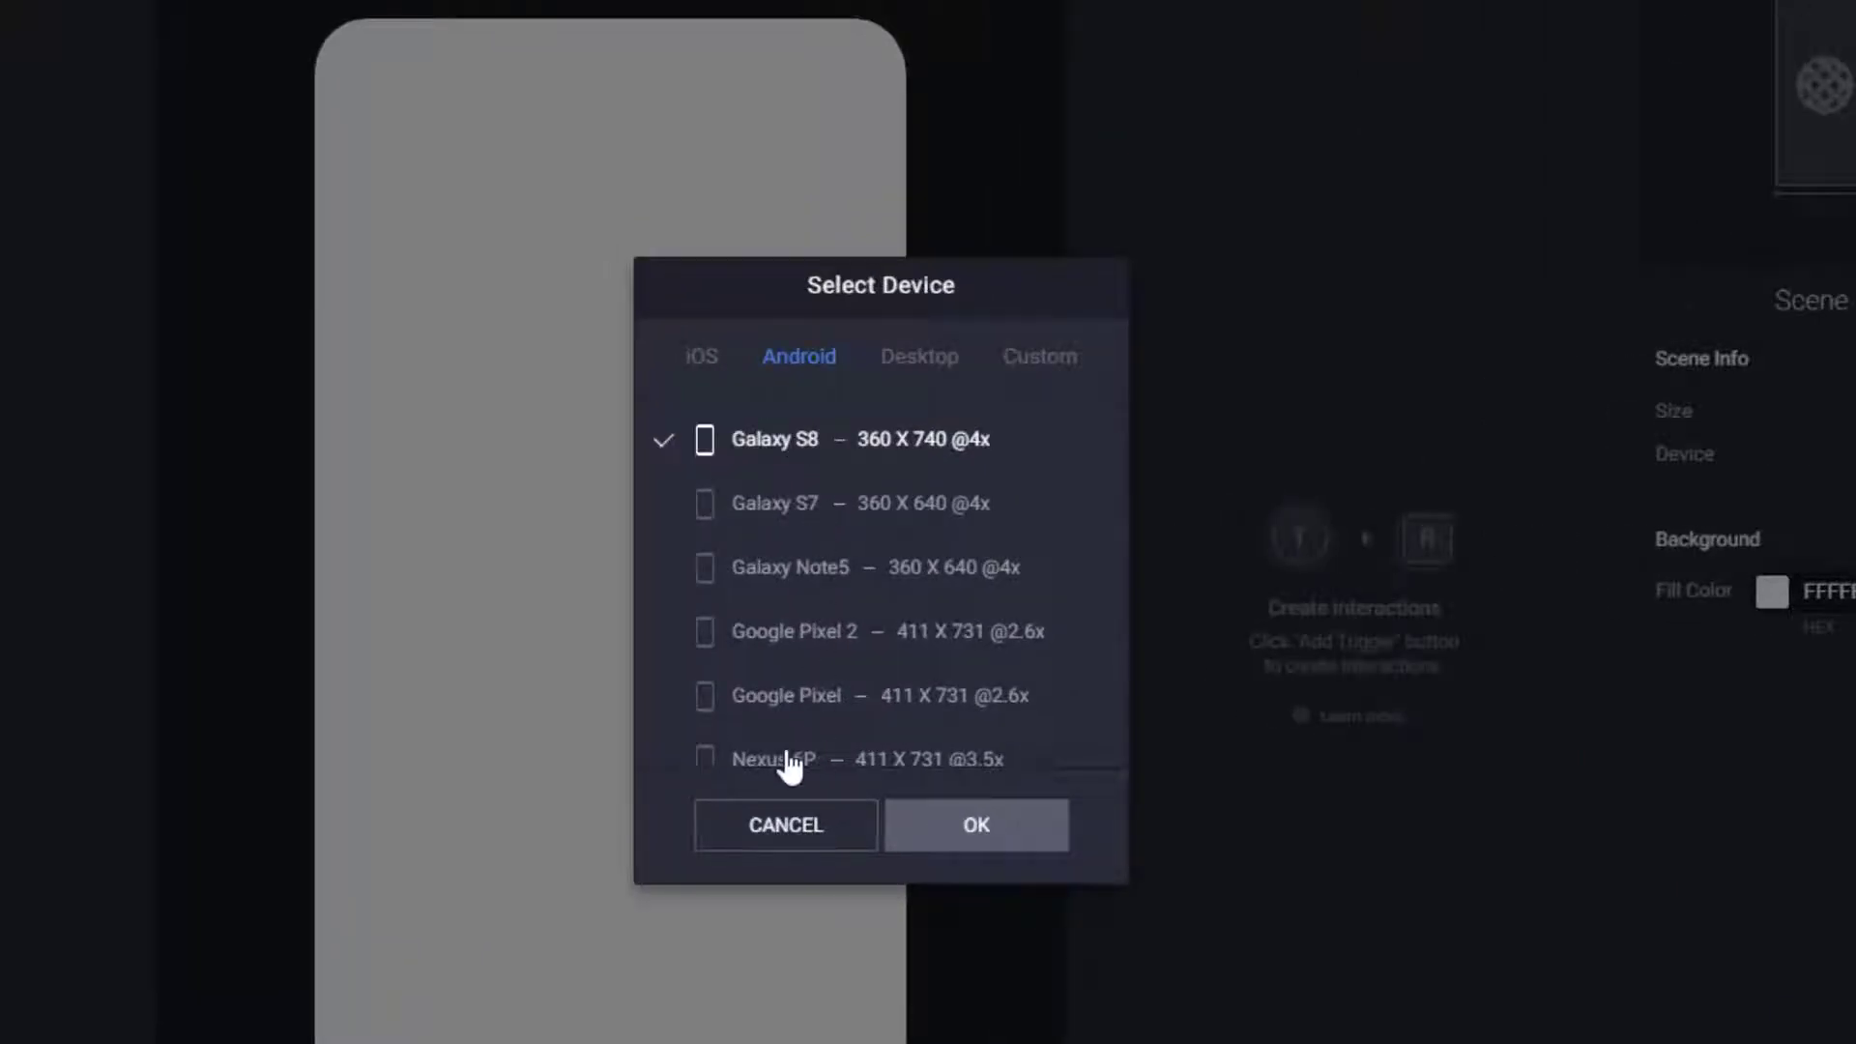
pyautogui.scroll(-1, 857, 677)
pyautogui.click(716, 380)
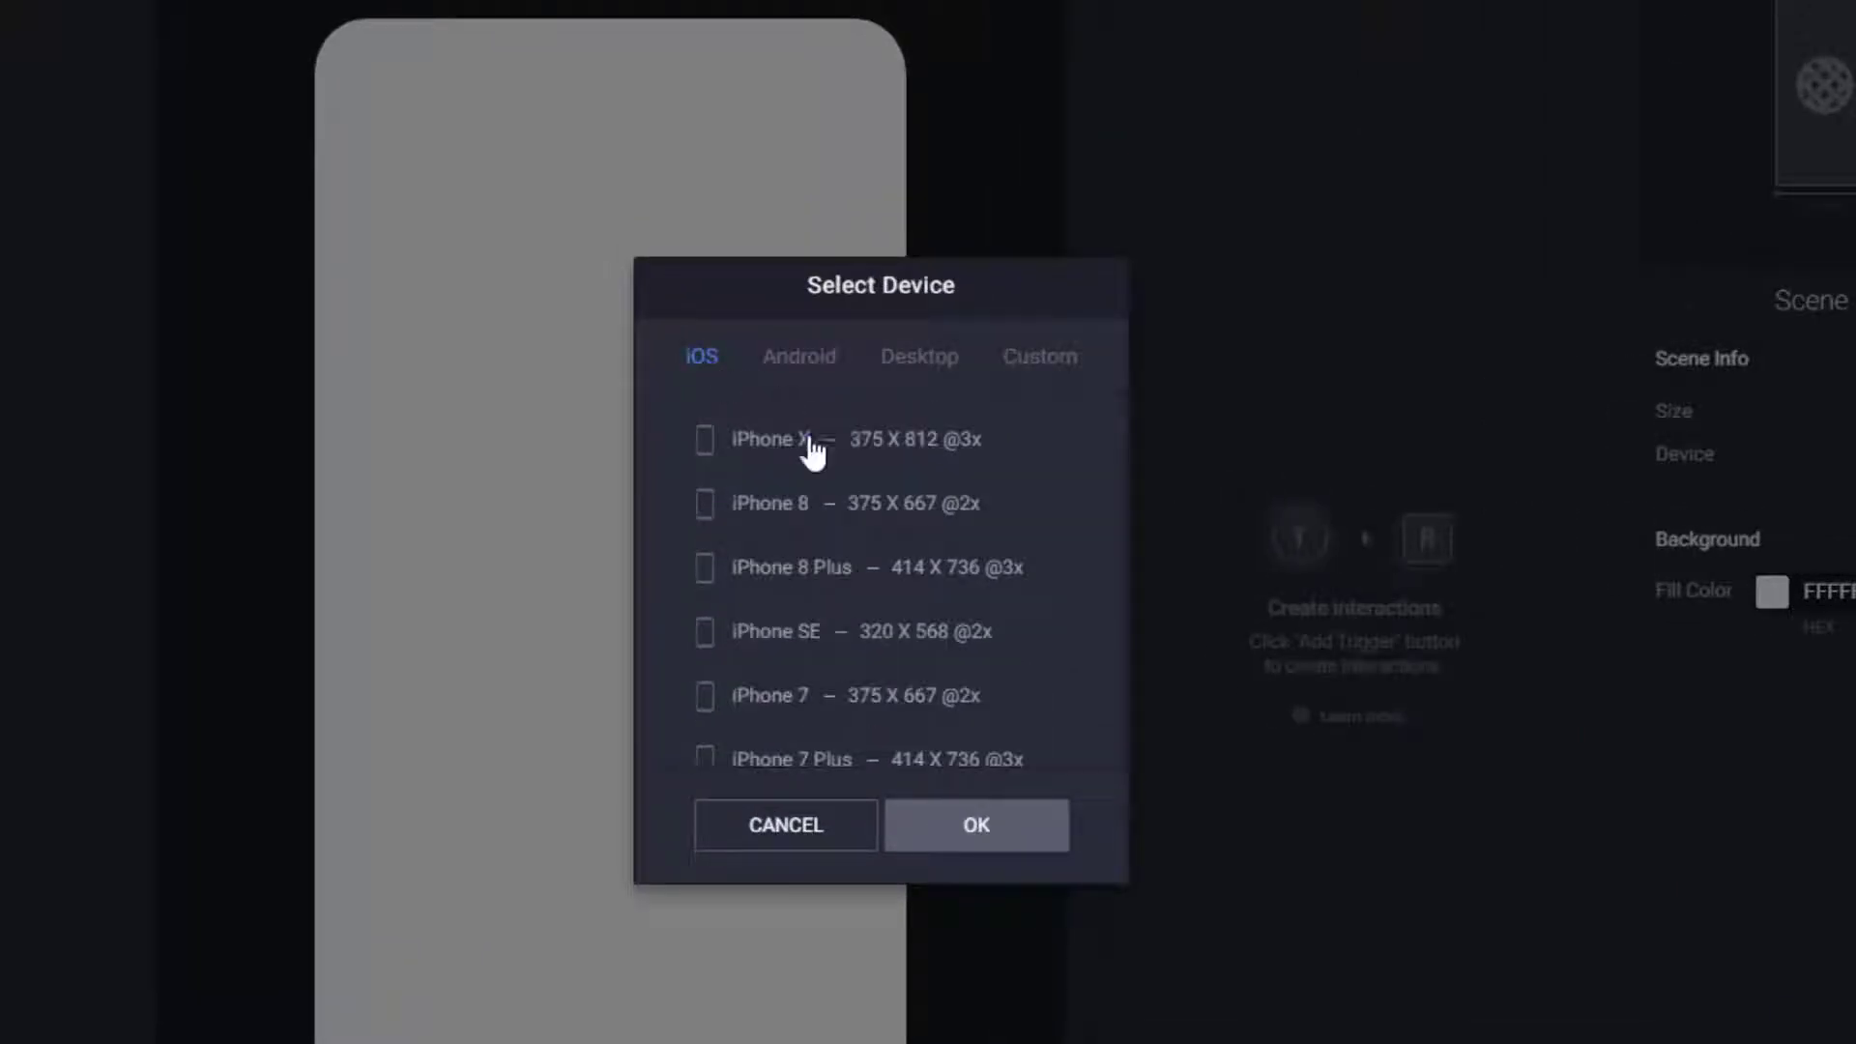
# Browse the Desktop and Custom device options, then cancel to keep Galaxy S8
pyautogui.scroll(-3, 822, 513)
pyautogui.scroll(3, 842, 561)
pyautogui.click(971, 372)
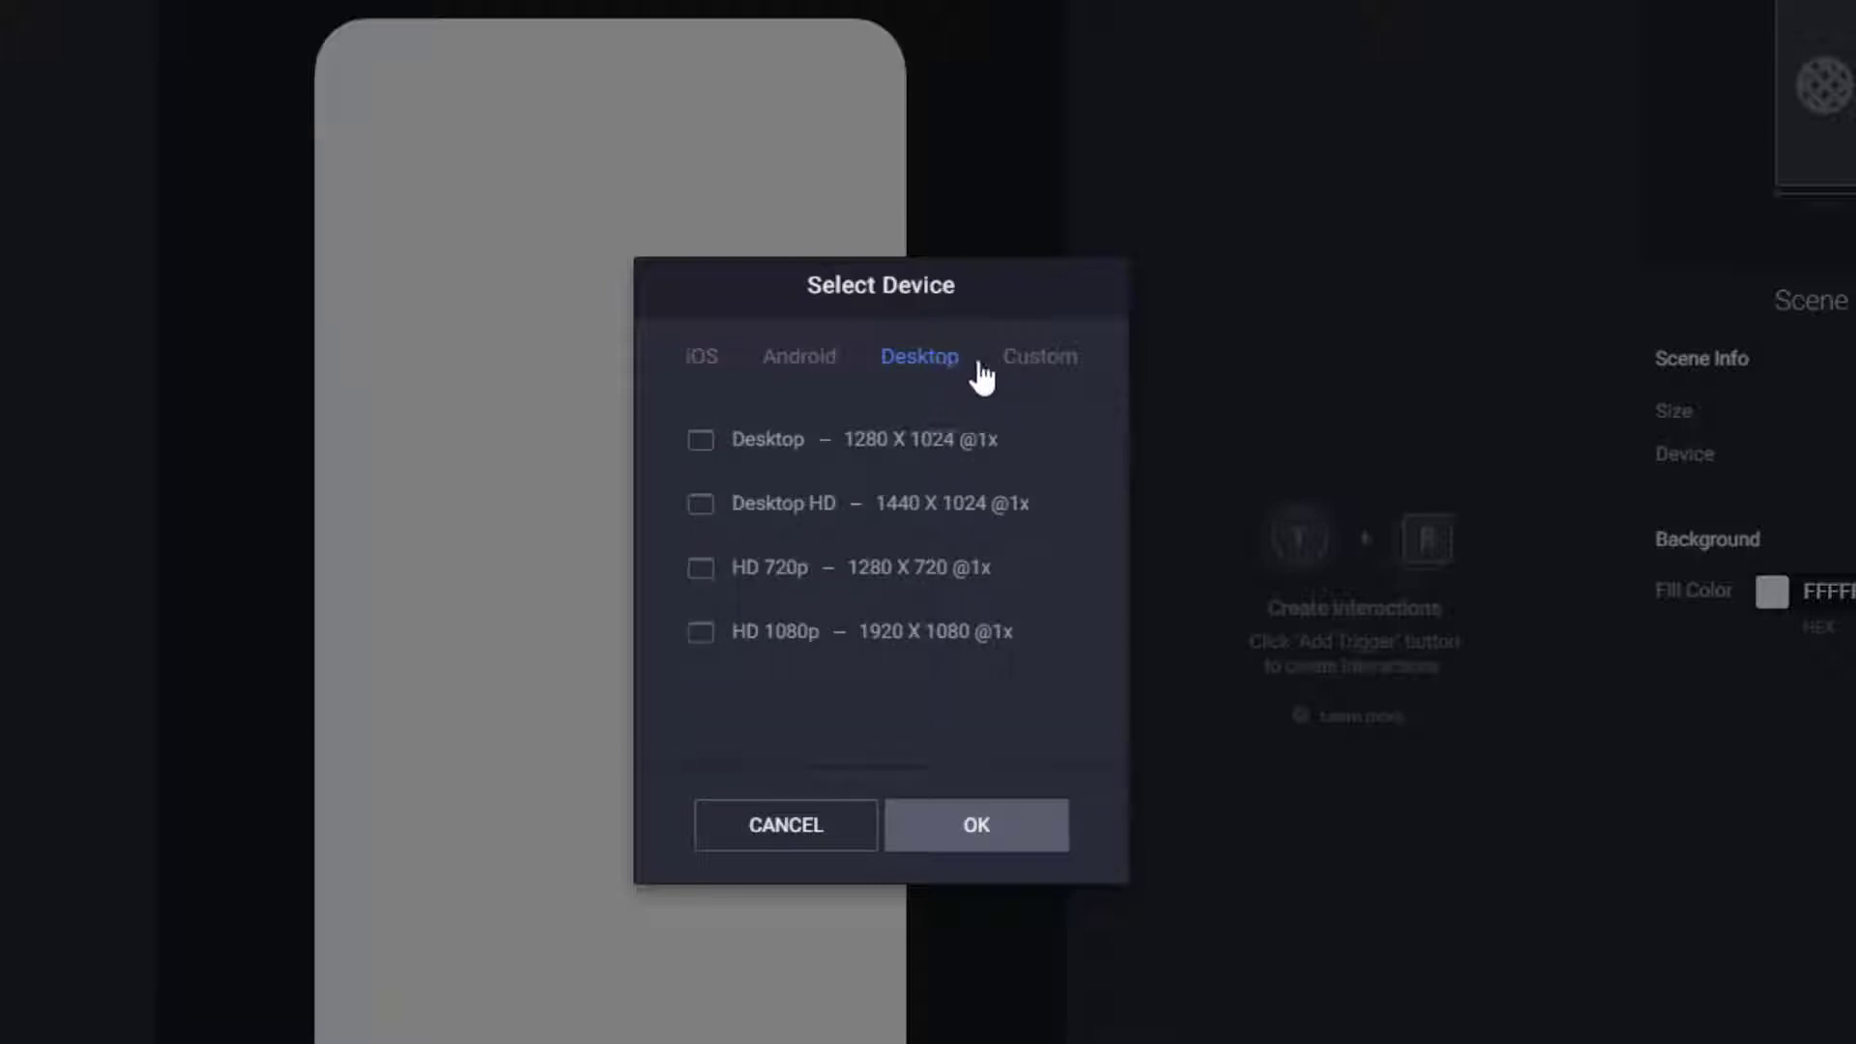
pyautogui.click(1037, 373)
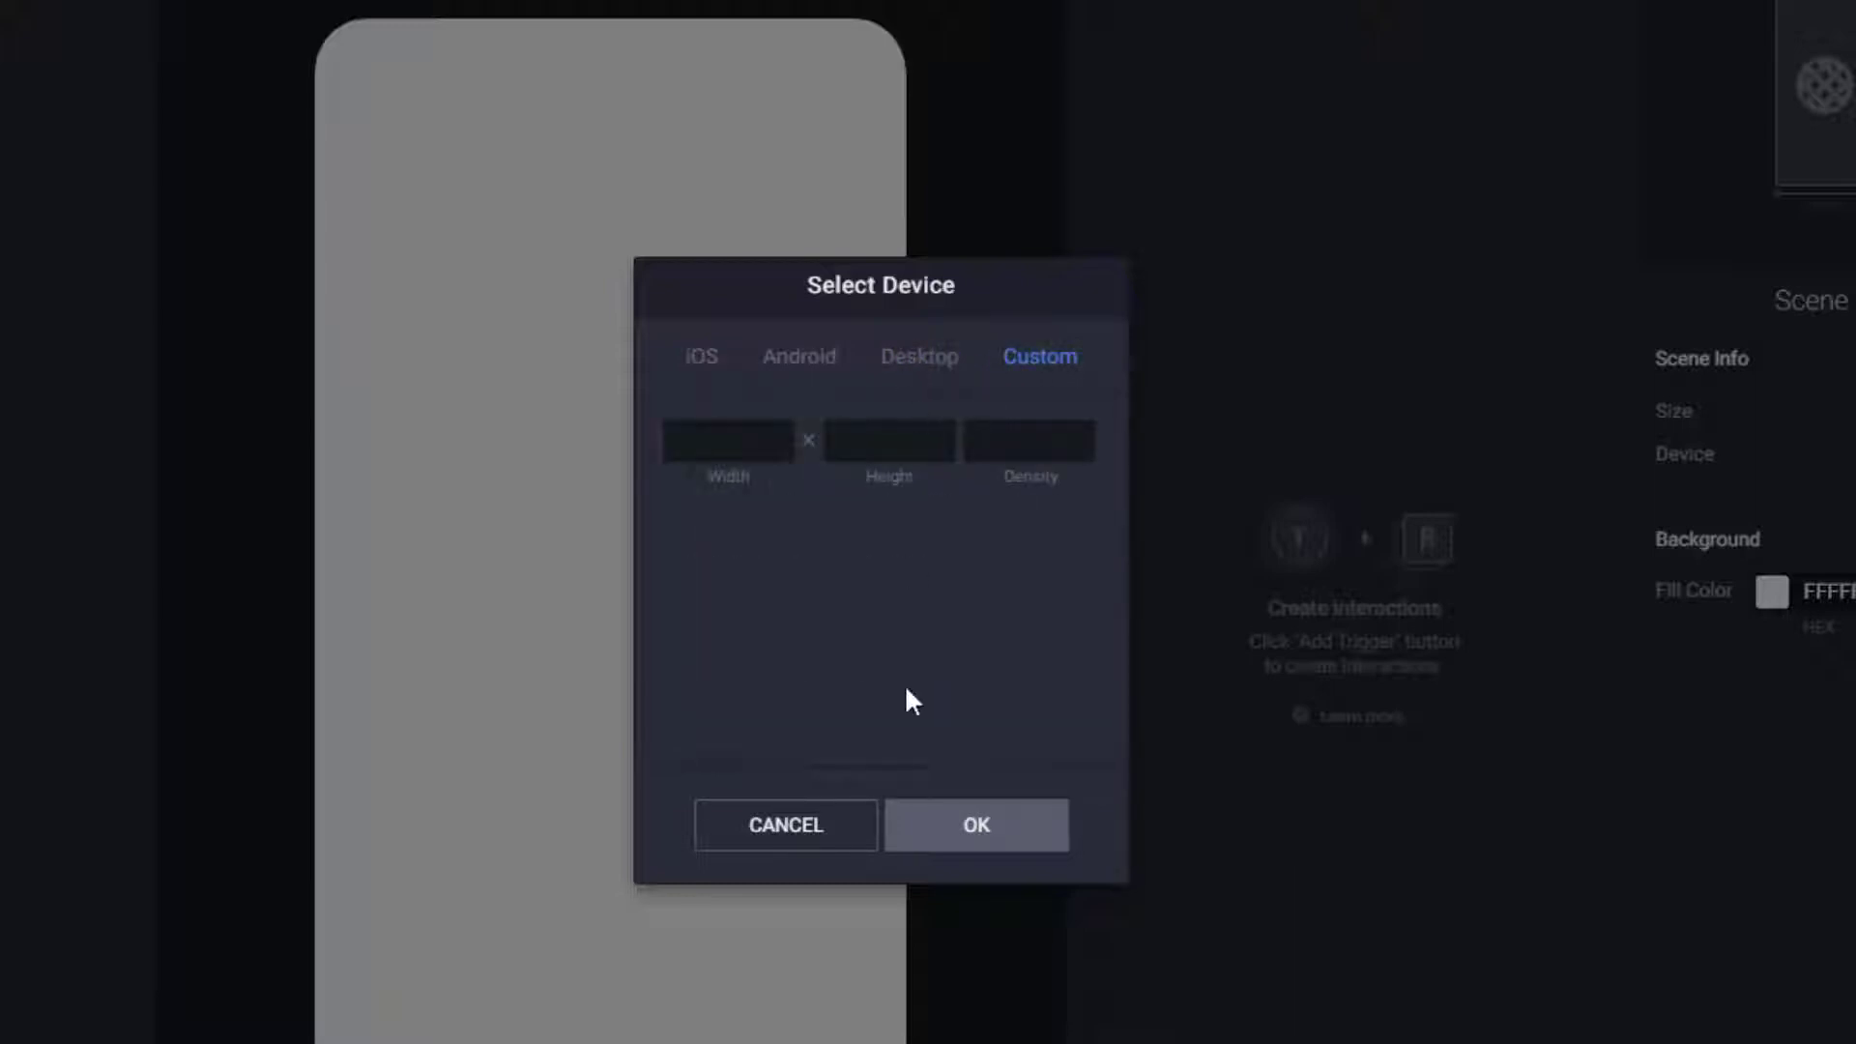
pyautogui.click(785, 825)
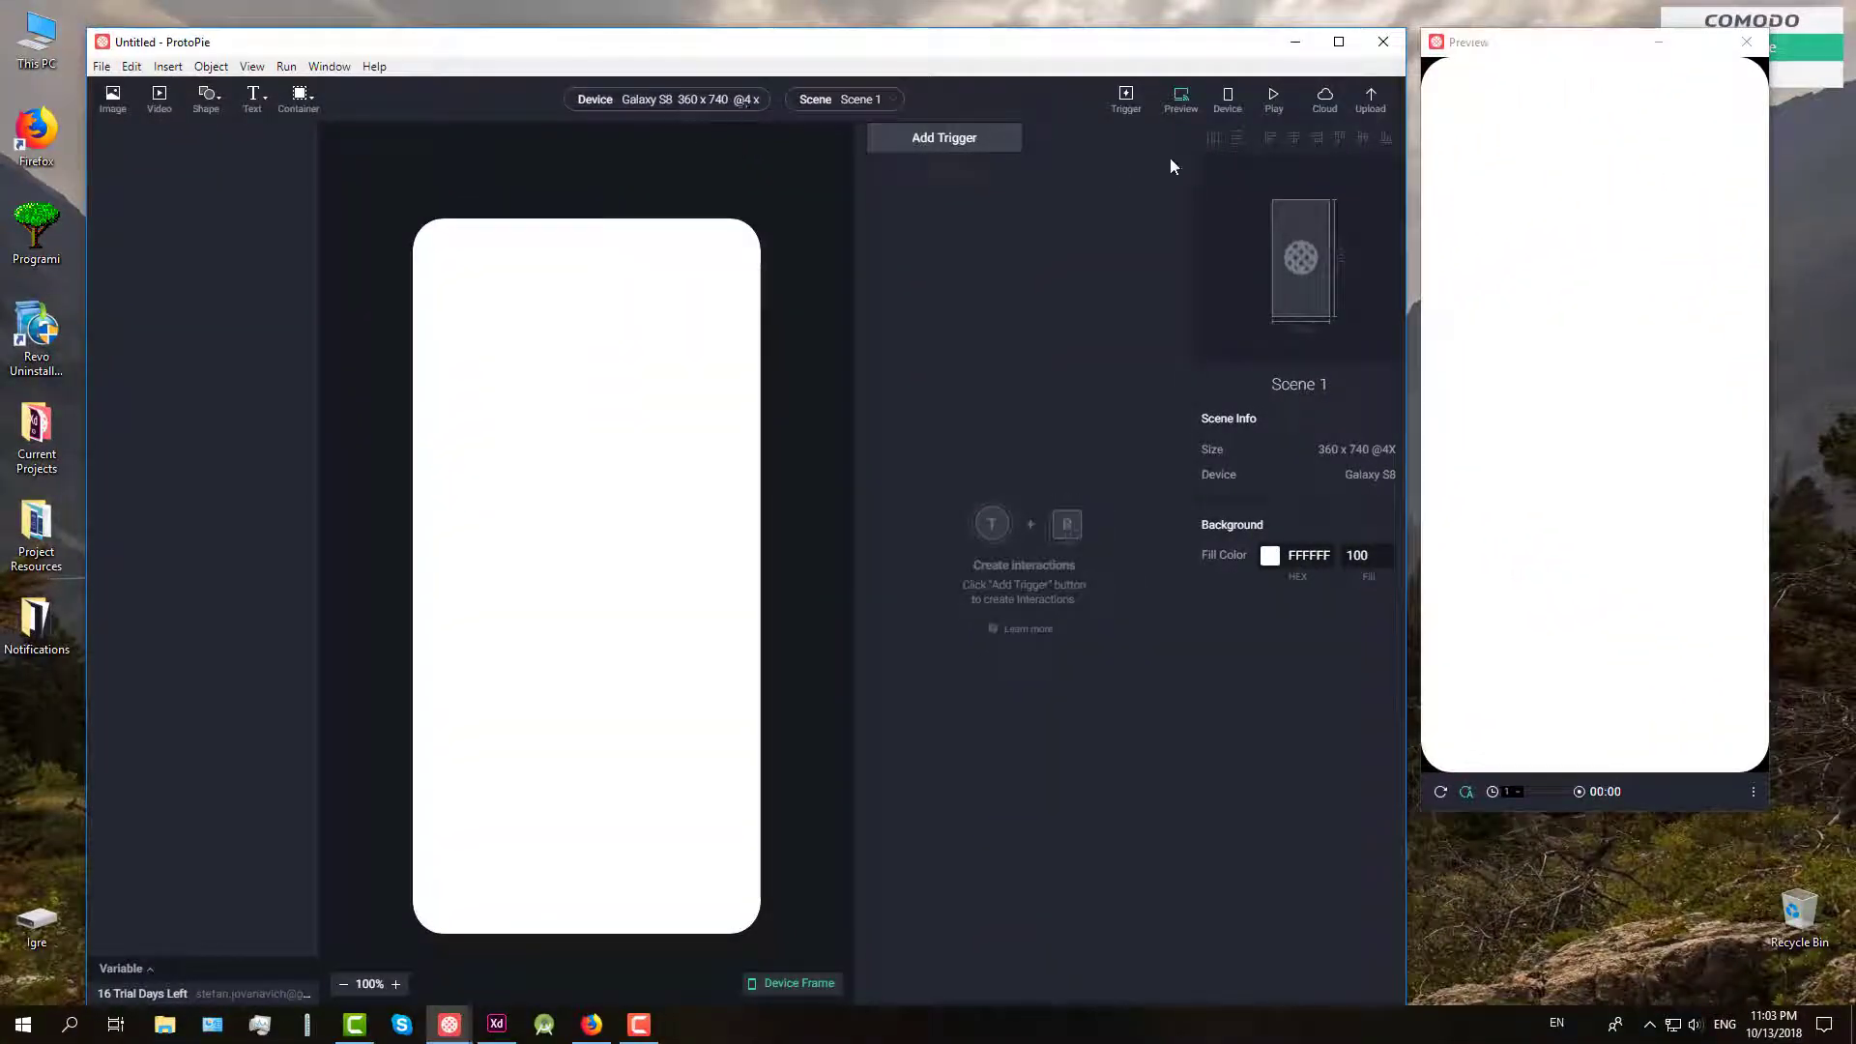
# Place the widened ProtoPie editor beside the Preview window, then bring Adobe XD forward
pyautogui.moveTo(1058, 52); pyautogui.dragTo(976, 29)
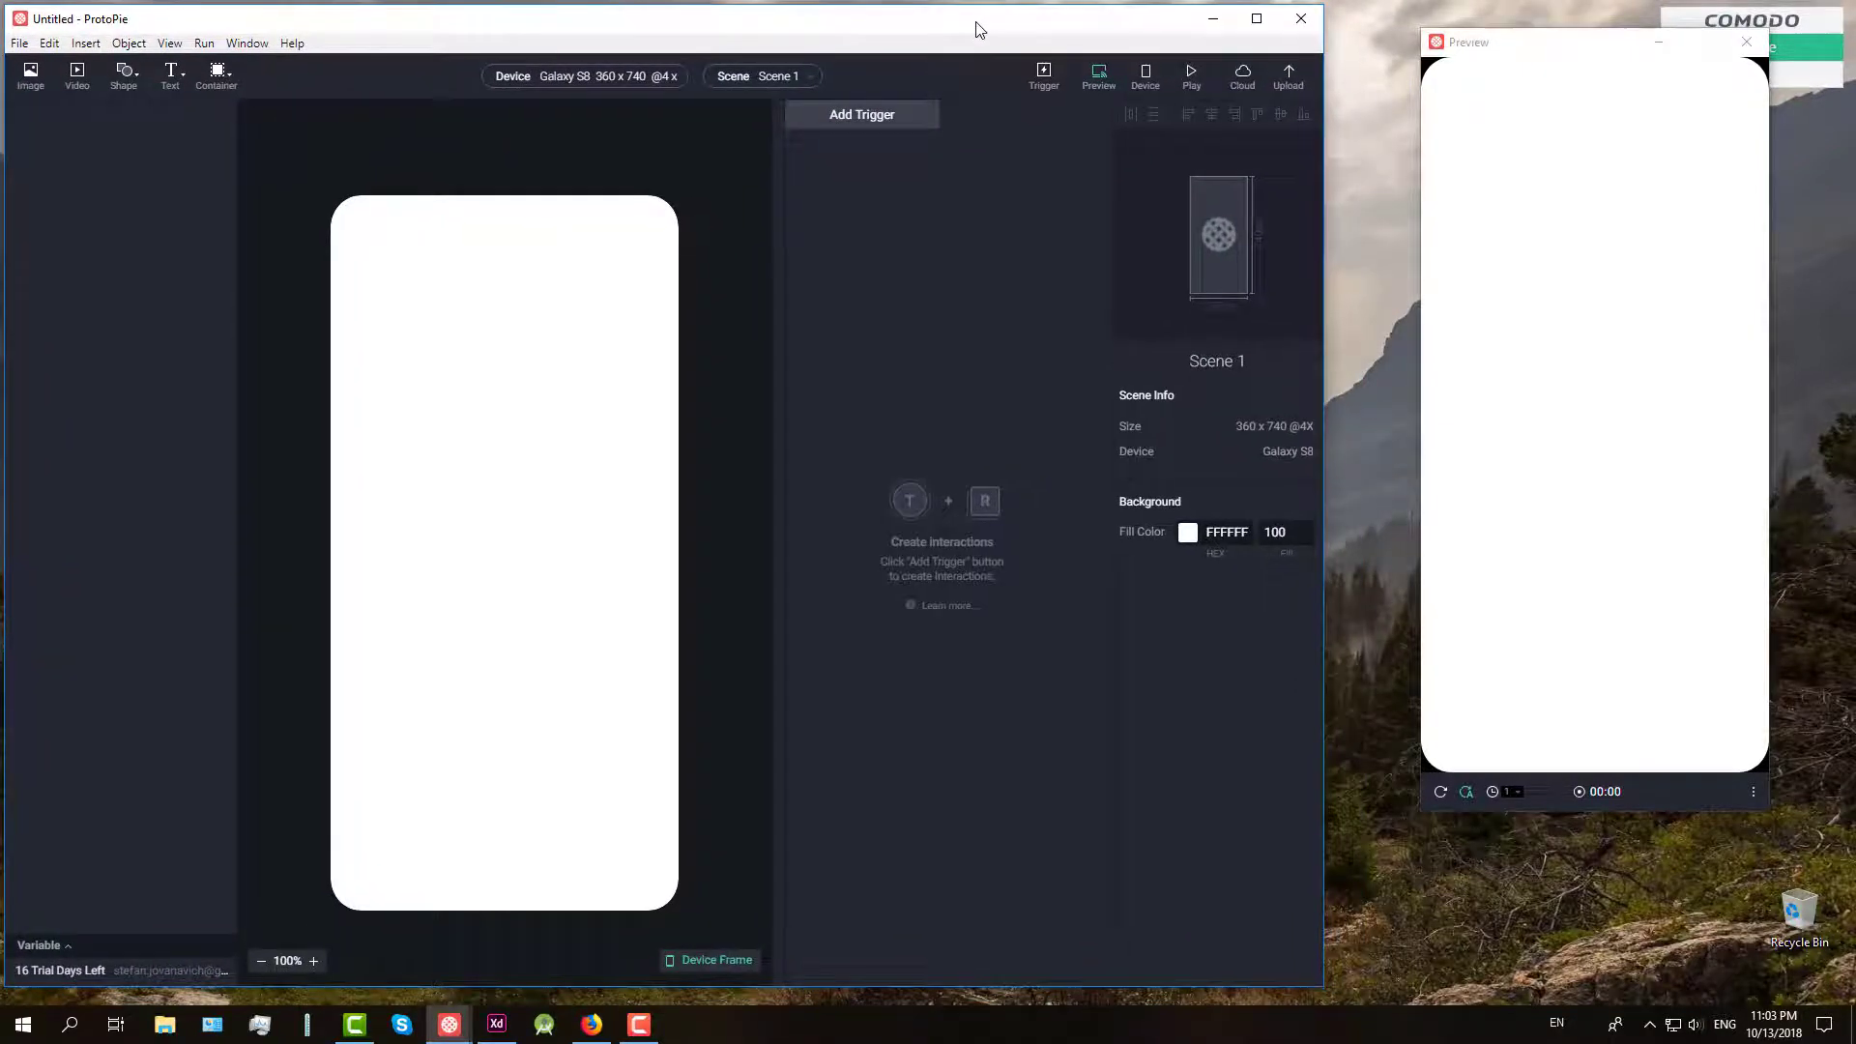
pyautogui.moveTo(1324, 984); pyautogui.dragTo(1394, 1003)
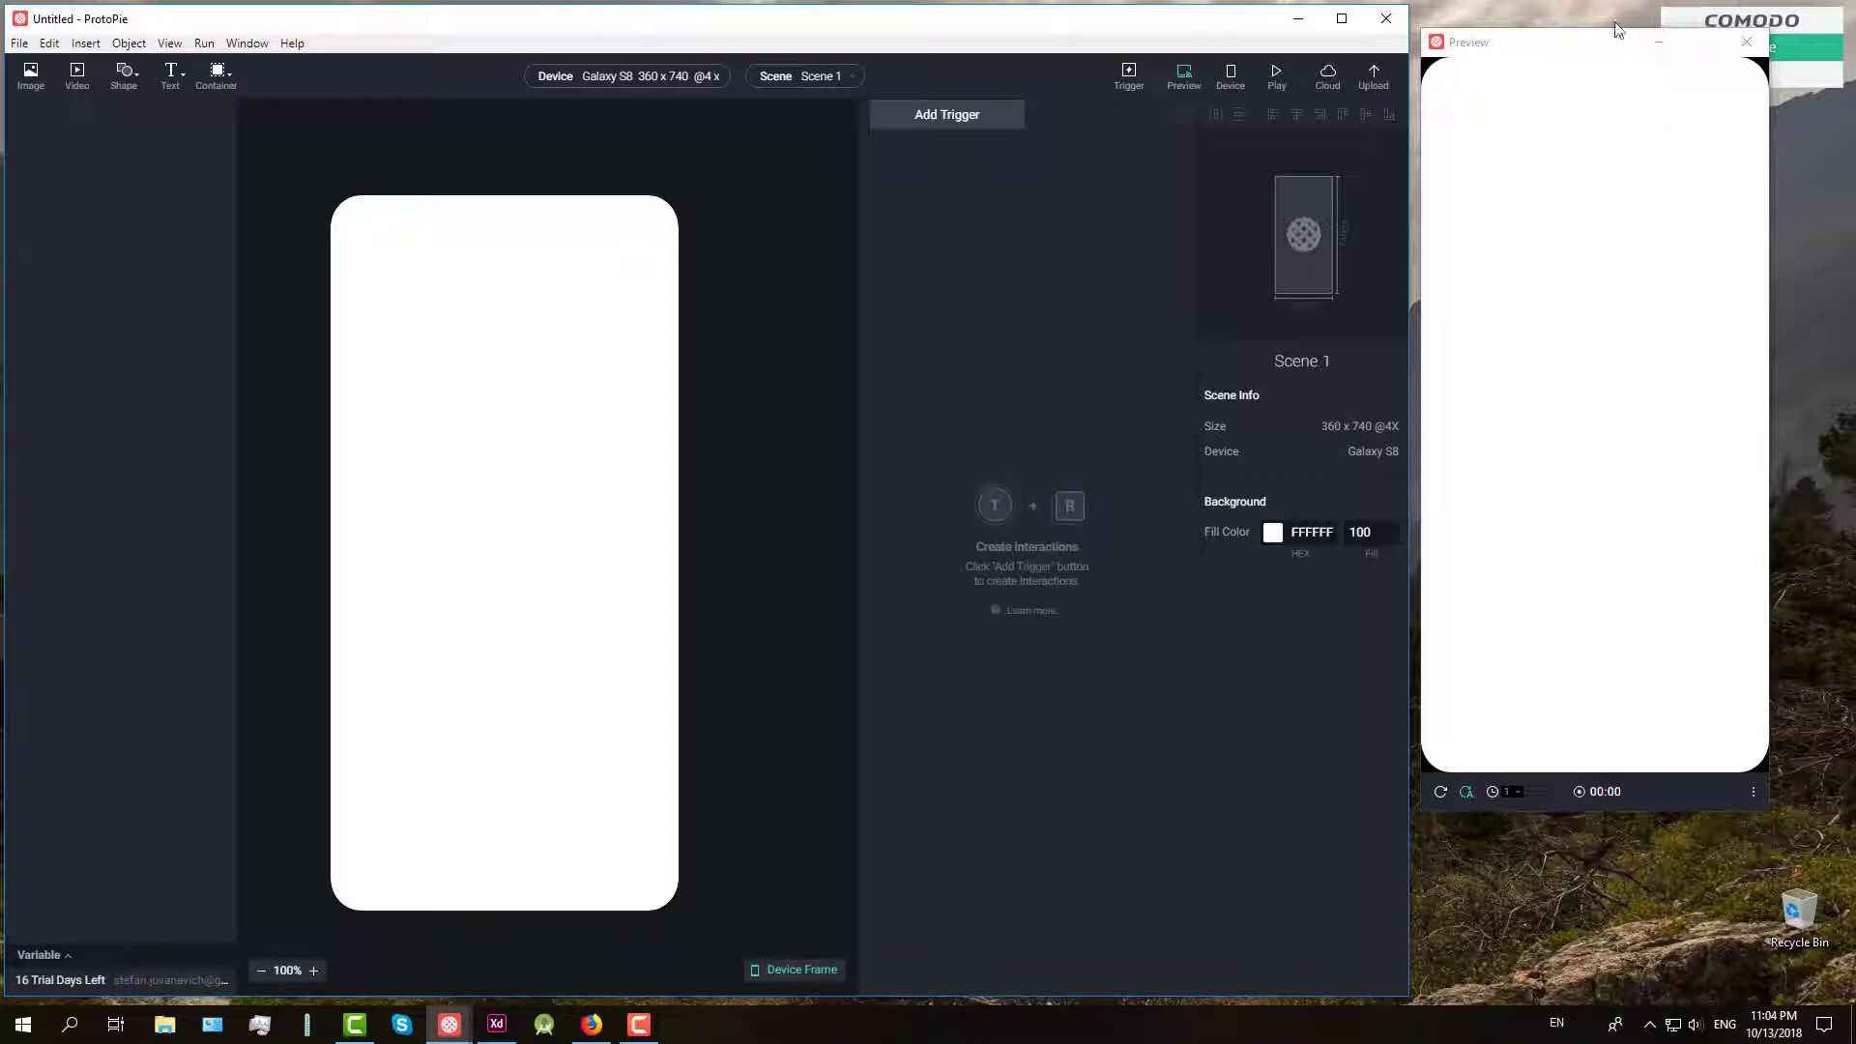
pyautogui.click(1584, 50)
pyautogui.moveTo(1583, 51); pyautogui.dragTo(1603, 37)
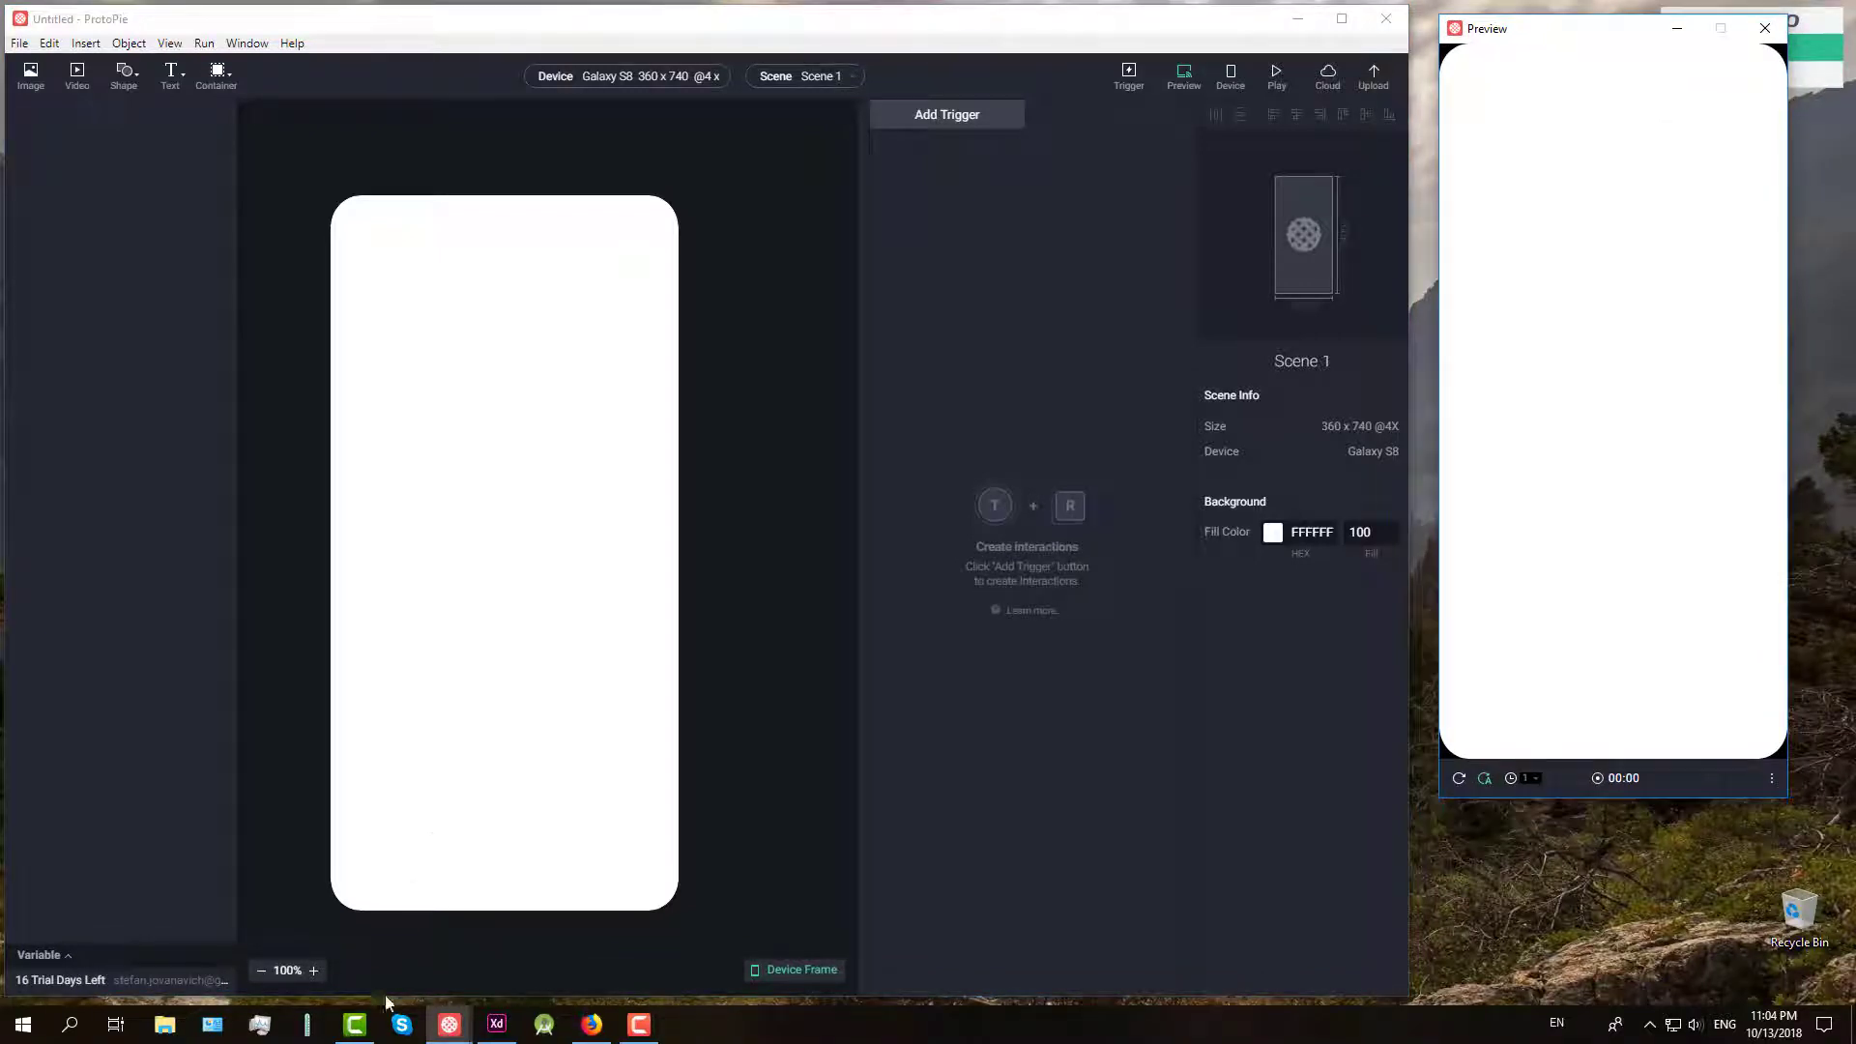
pyautogui.click(512, 1027)
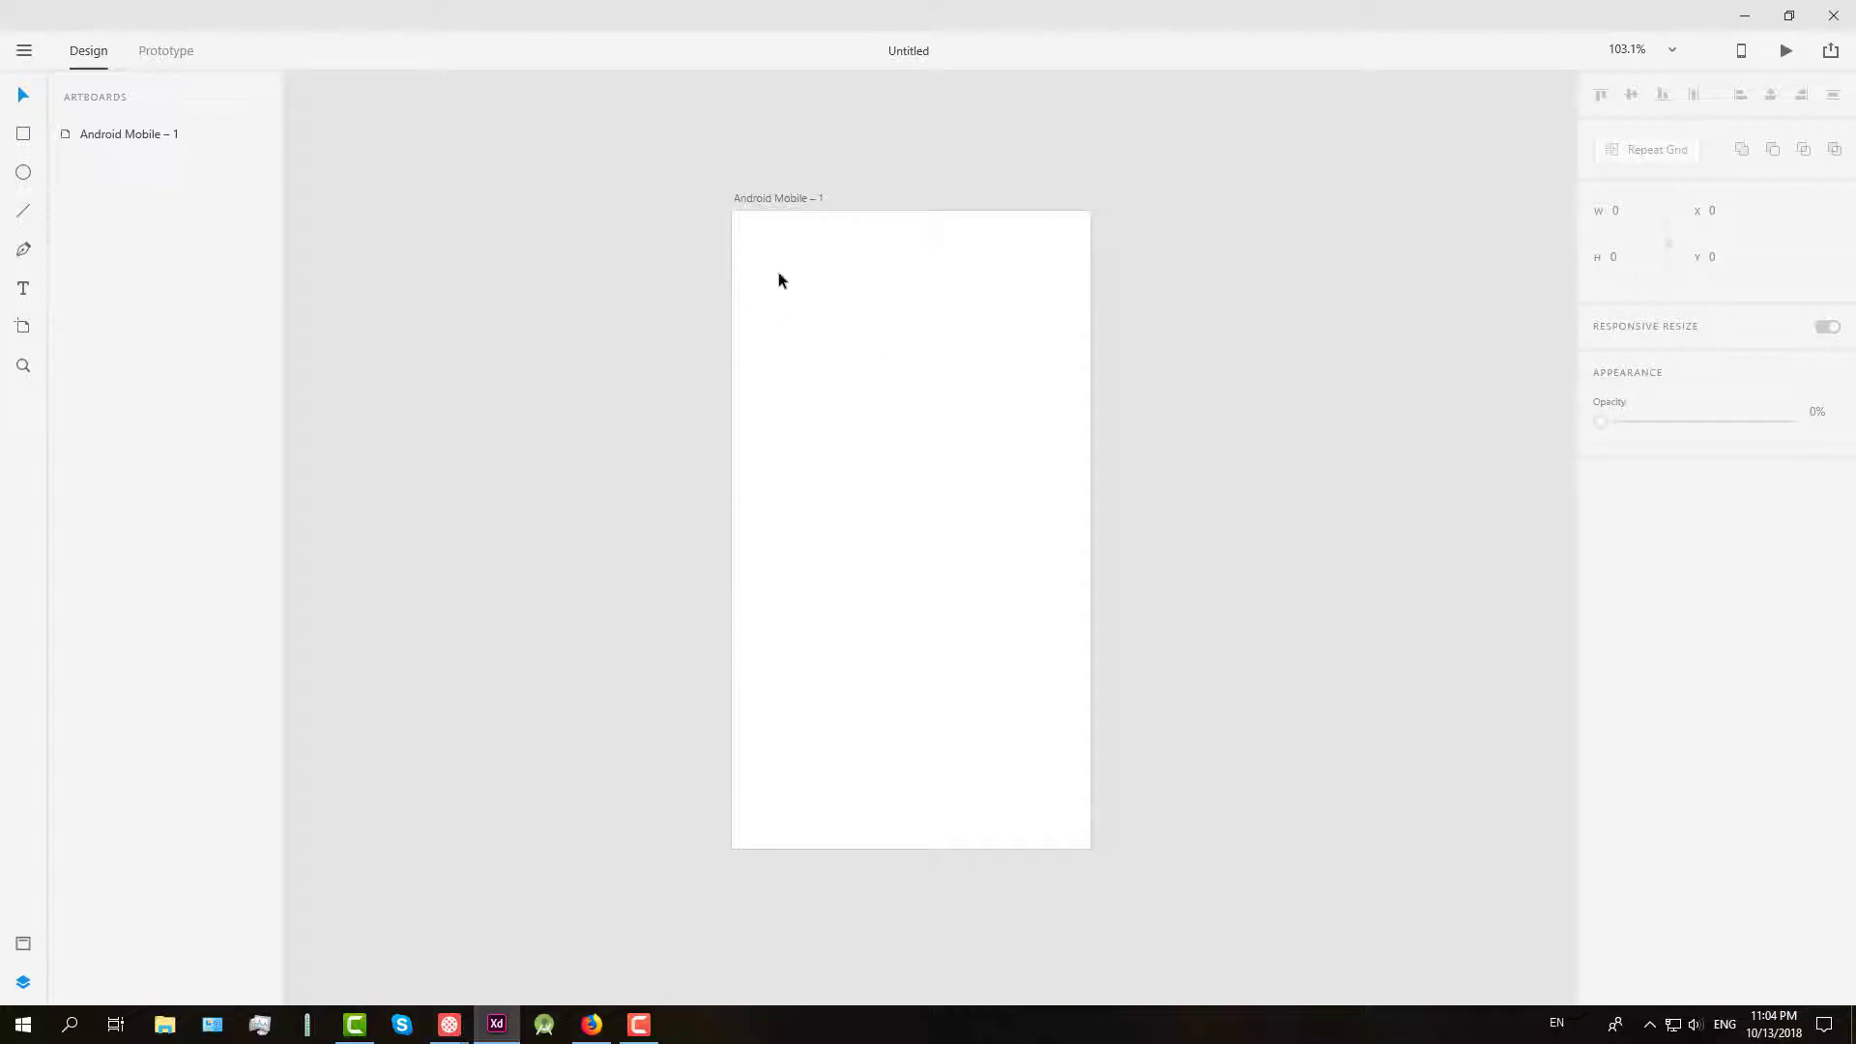
# Rename the Android Mobile artboard to 'Artboard1'
pyautogui.doubleClick(760, 201)
pyautogui.write('A')
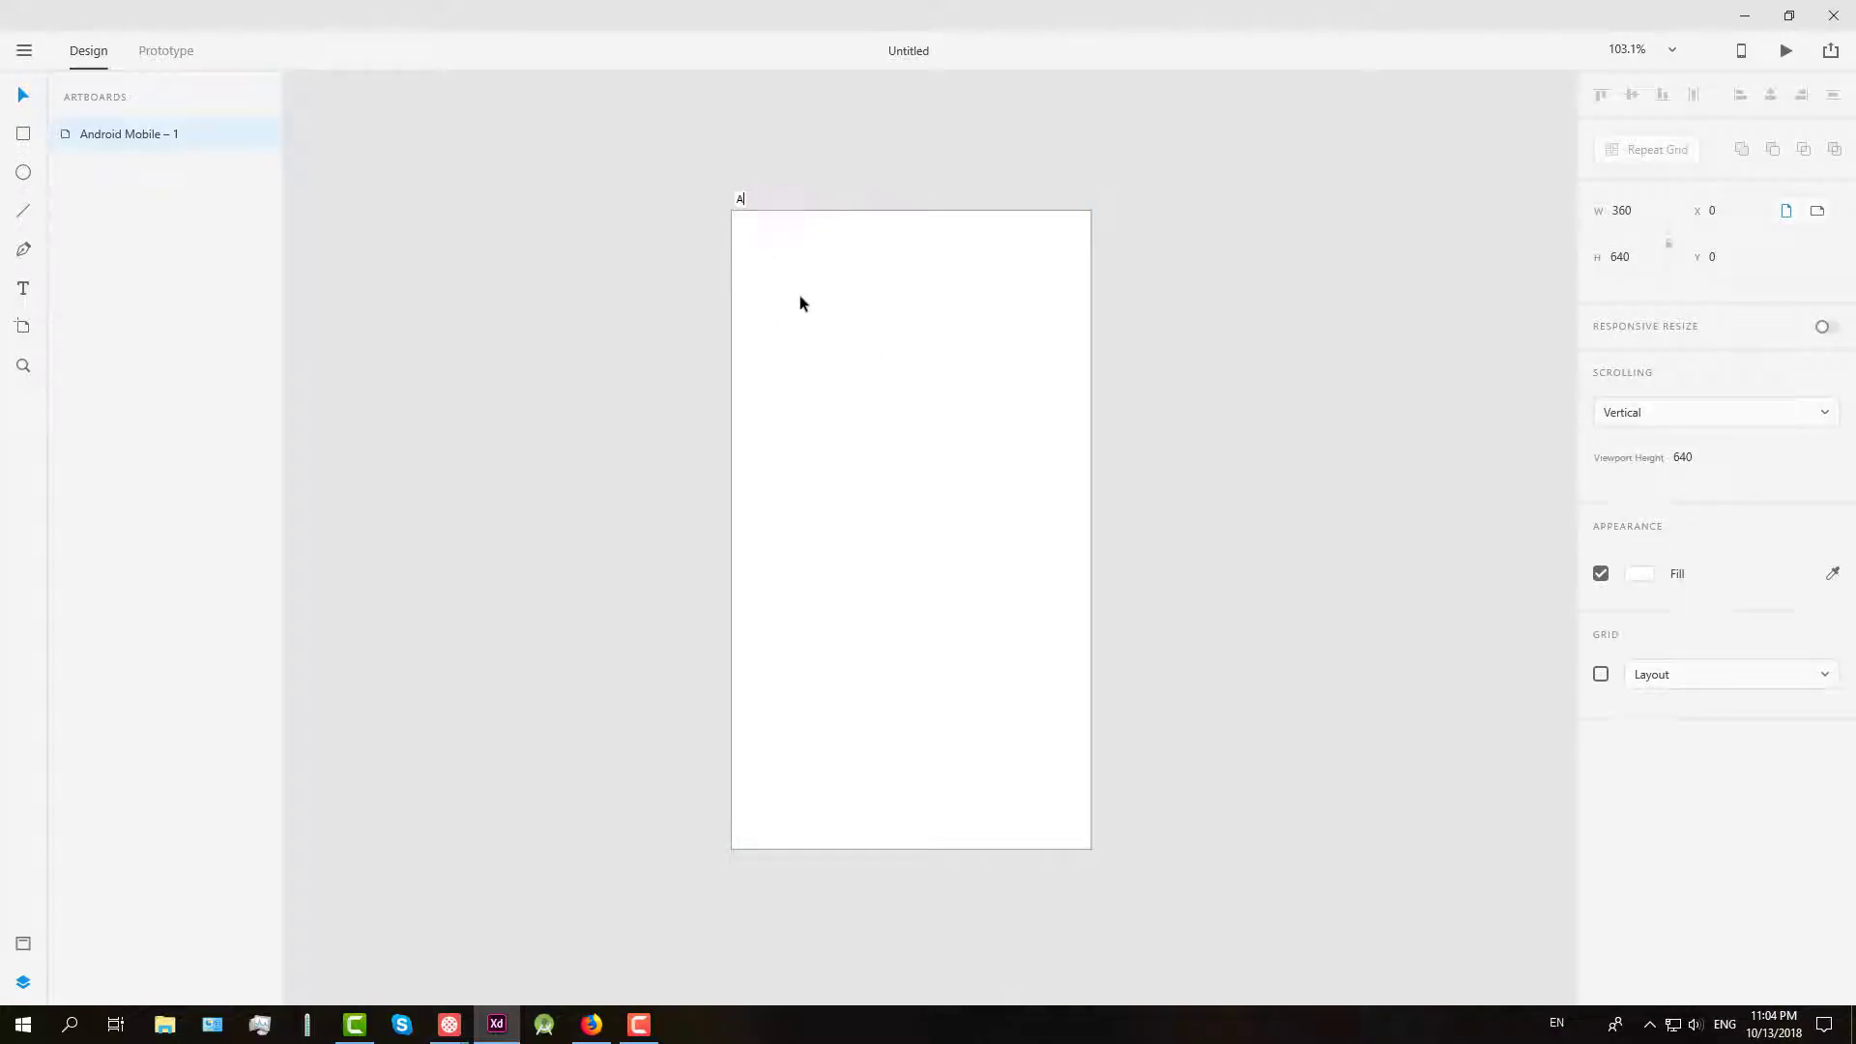
pyautogui.write('rtboard1')
pyautogui.press('Return')
pyautogui.click(568, 328)
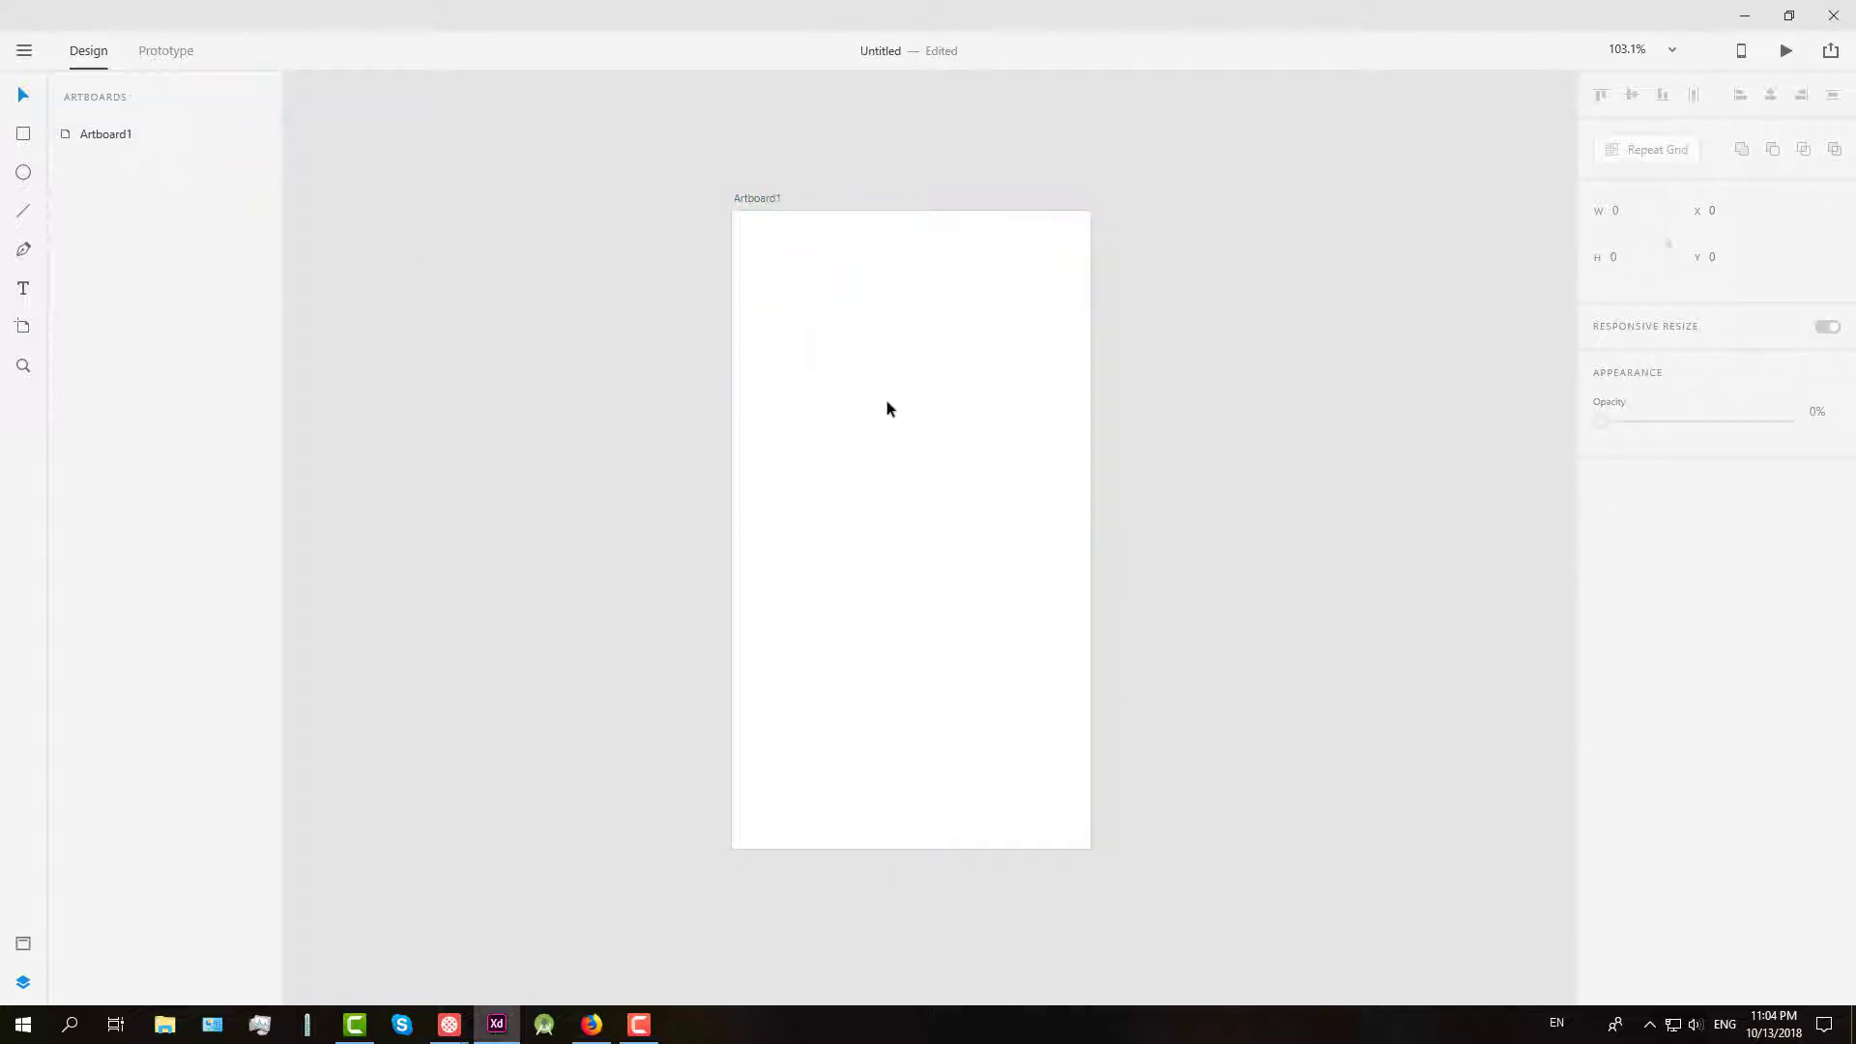
# Draw a centred 122 x 122 circle near the top, borderless with fill #FF8080
pyautogui.press('e')
pyautogui.moveTo(835, 309)
pyautogui.mouseDown()
pyautogui.moveTo(903, 415)
pyautogui.moveTo(943, 417)
pyautogui.mouseUp()
pyautogui.moveTo(952, 490); pyautogui.dragTo(958, 509)
pyautogui.press('v')
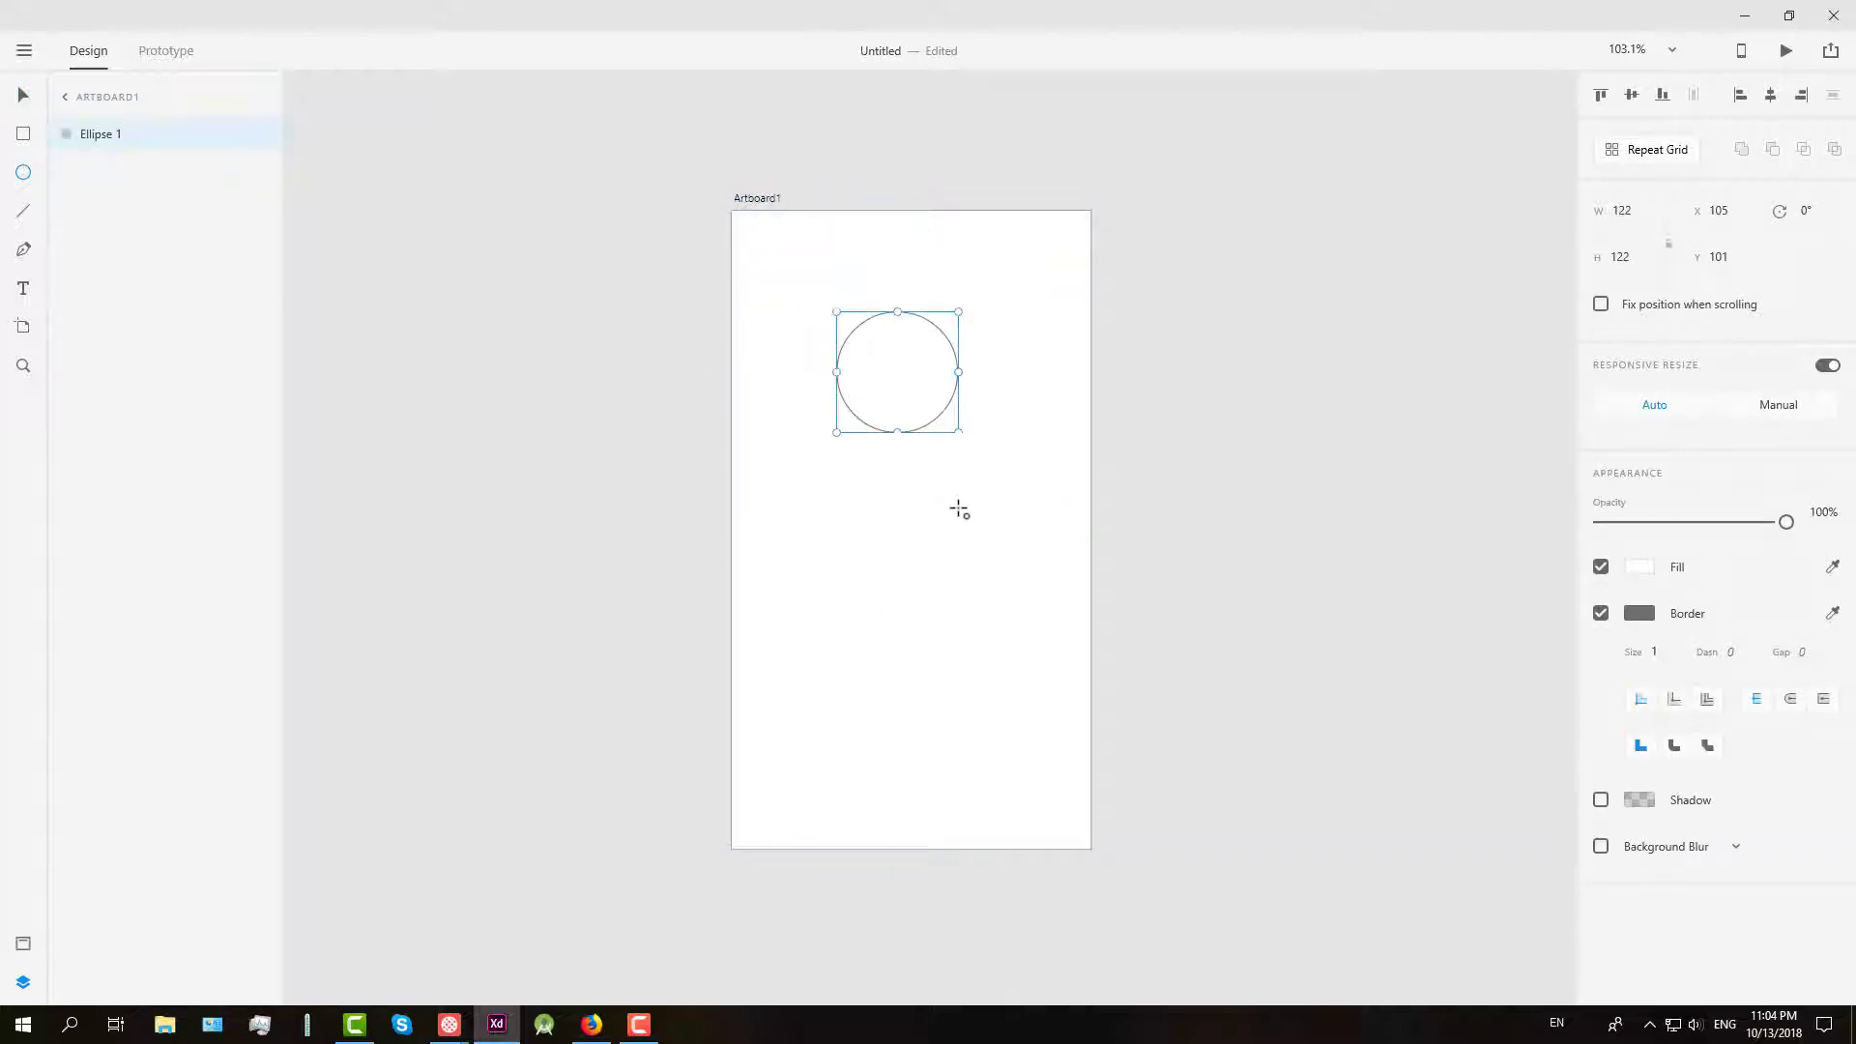
pyautogui.moveTo(933, 389); pyautogui.dragTo(947, 391)
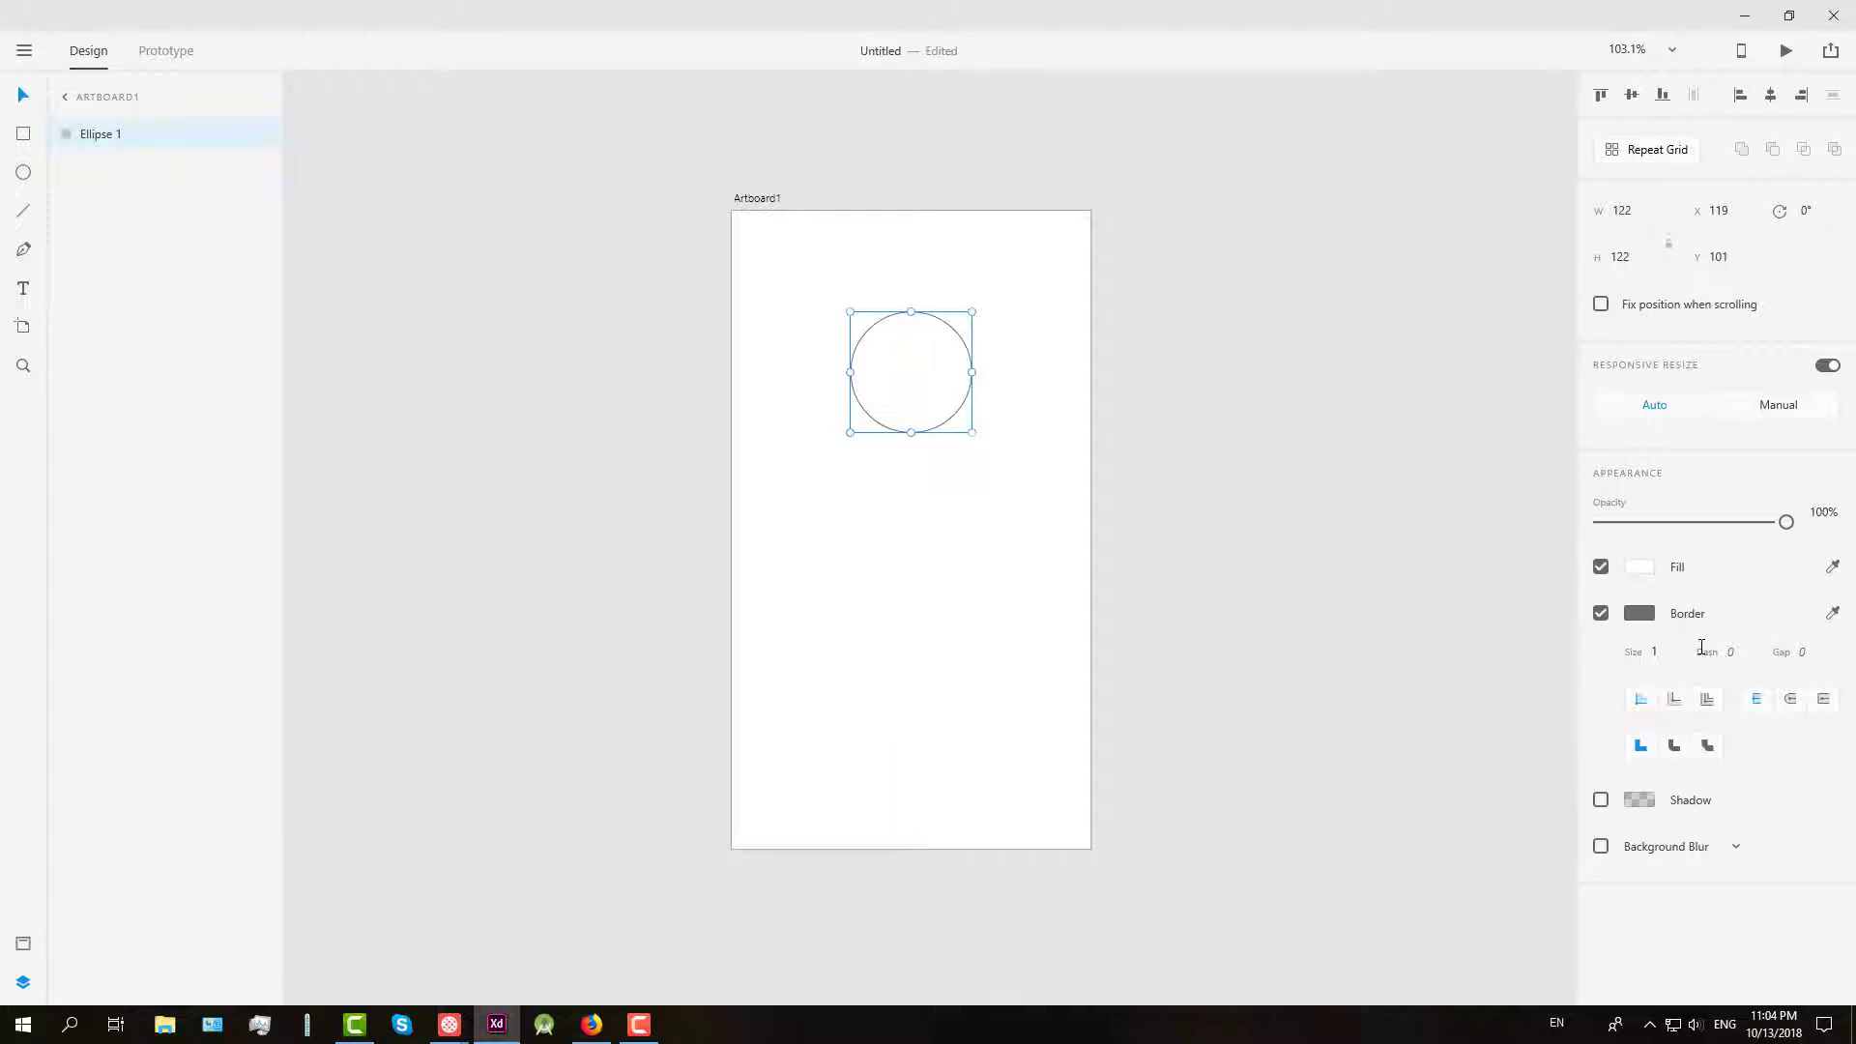
pyautogui.click(1601, 613)
pyautogui.click(1640, 567)
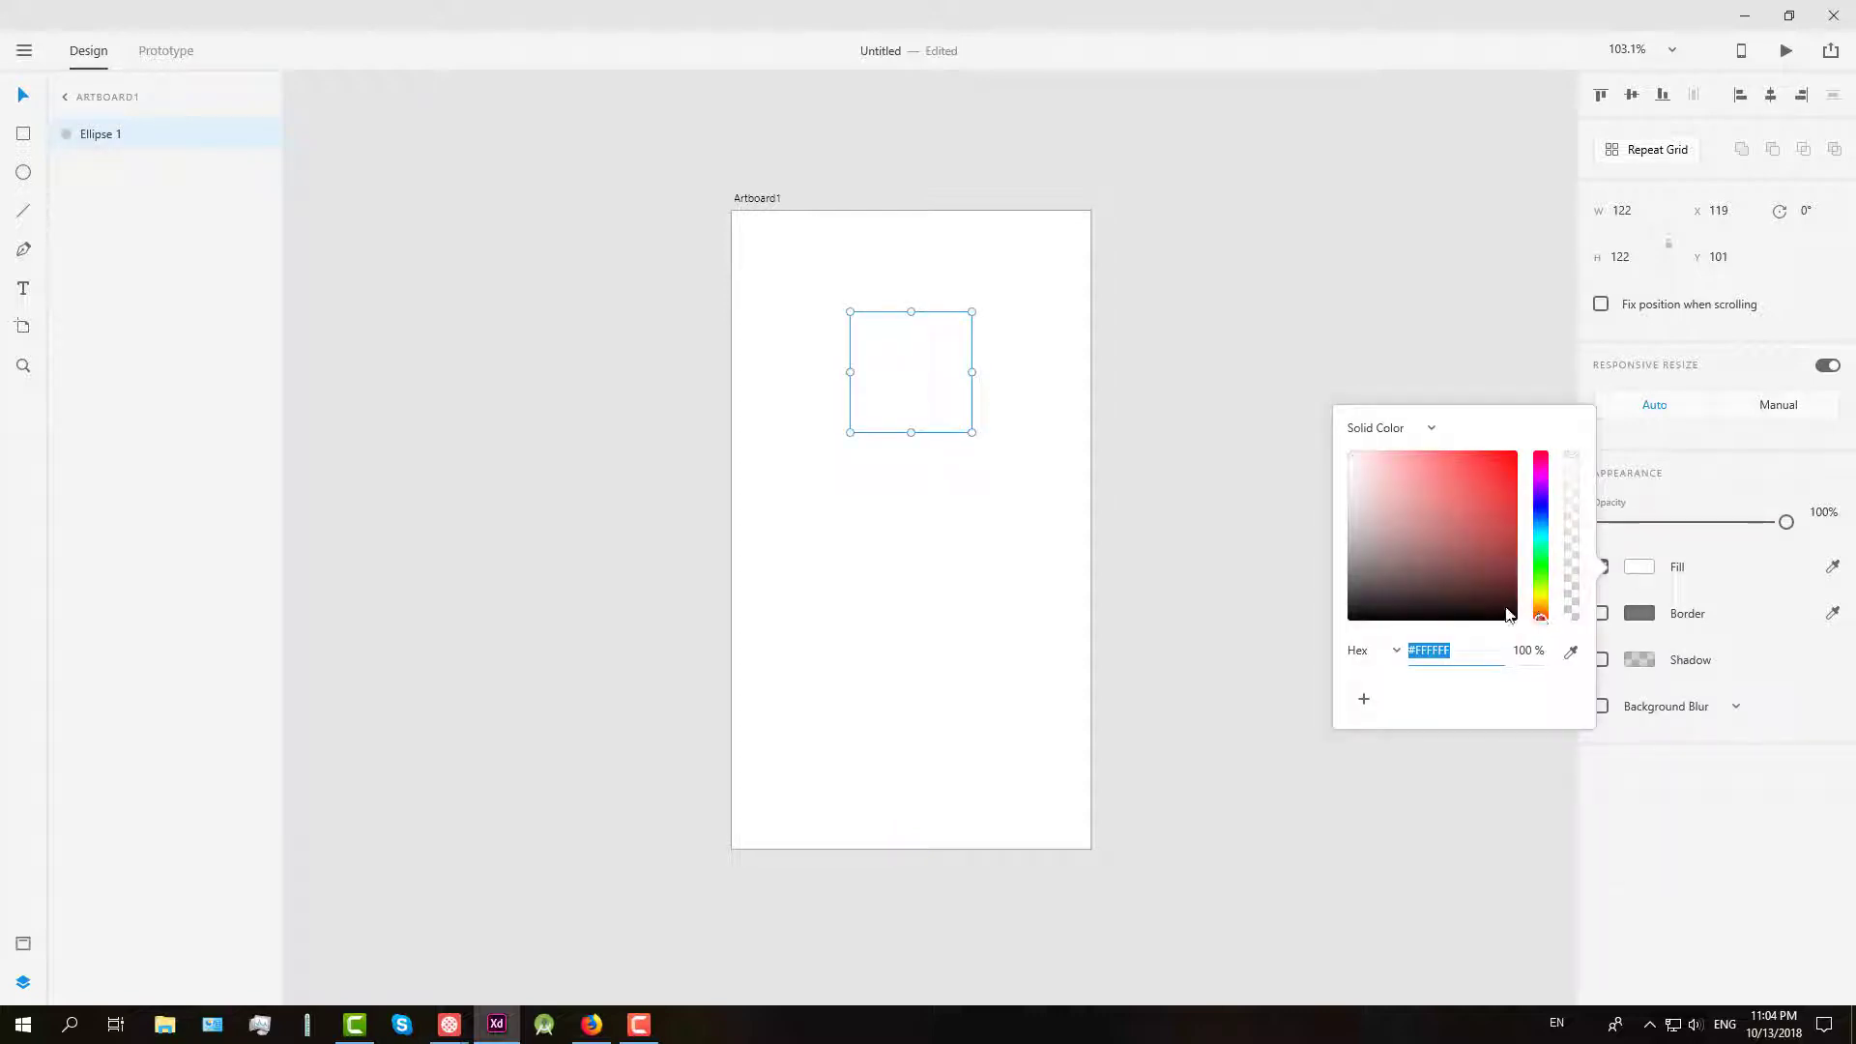
pyautogui.moveTo(1438, 474); pyautogui.dragTo(1432, 447)
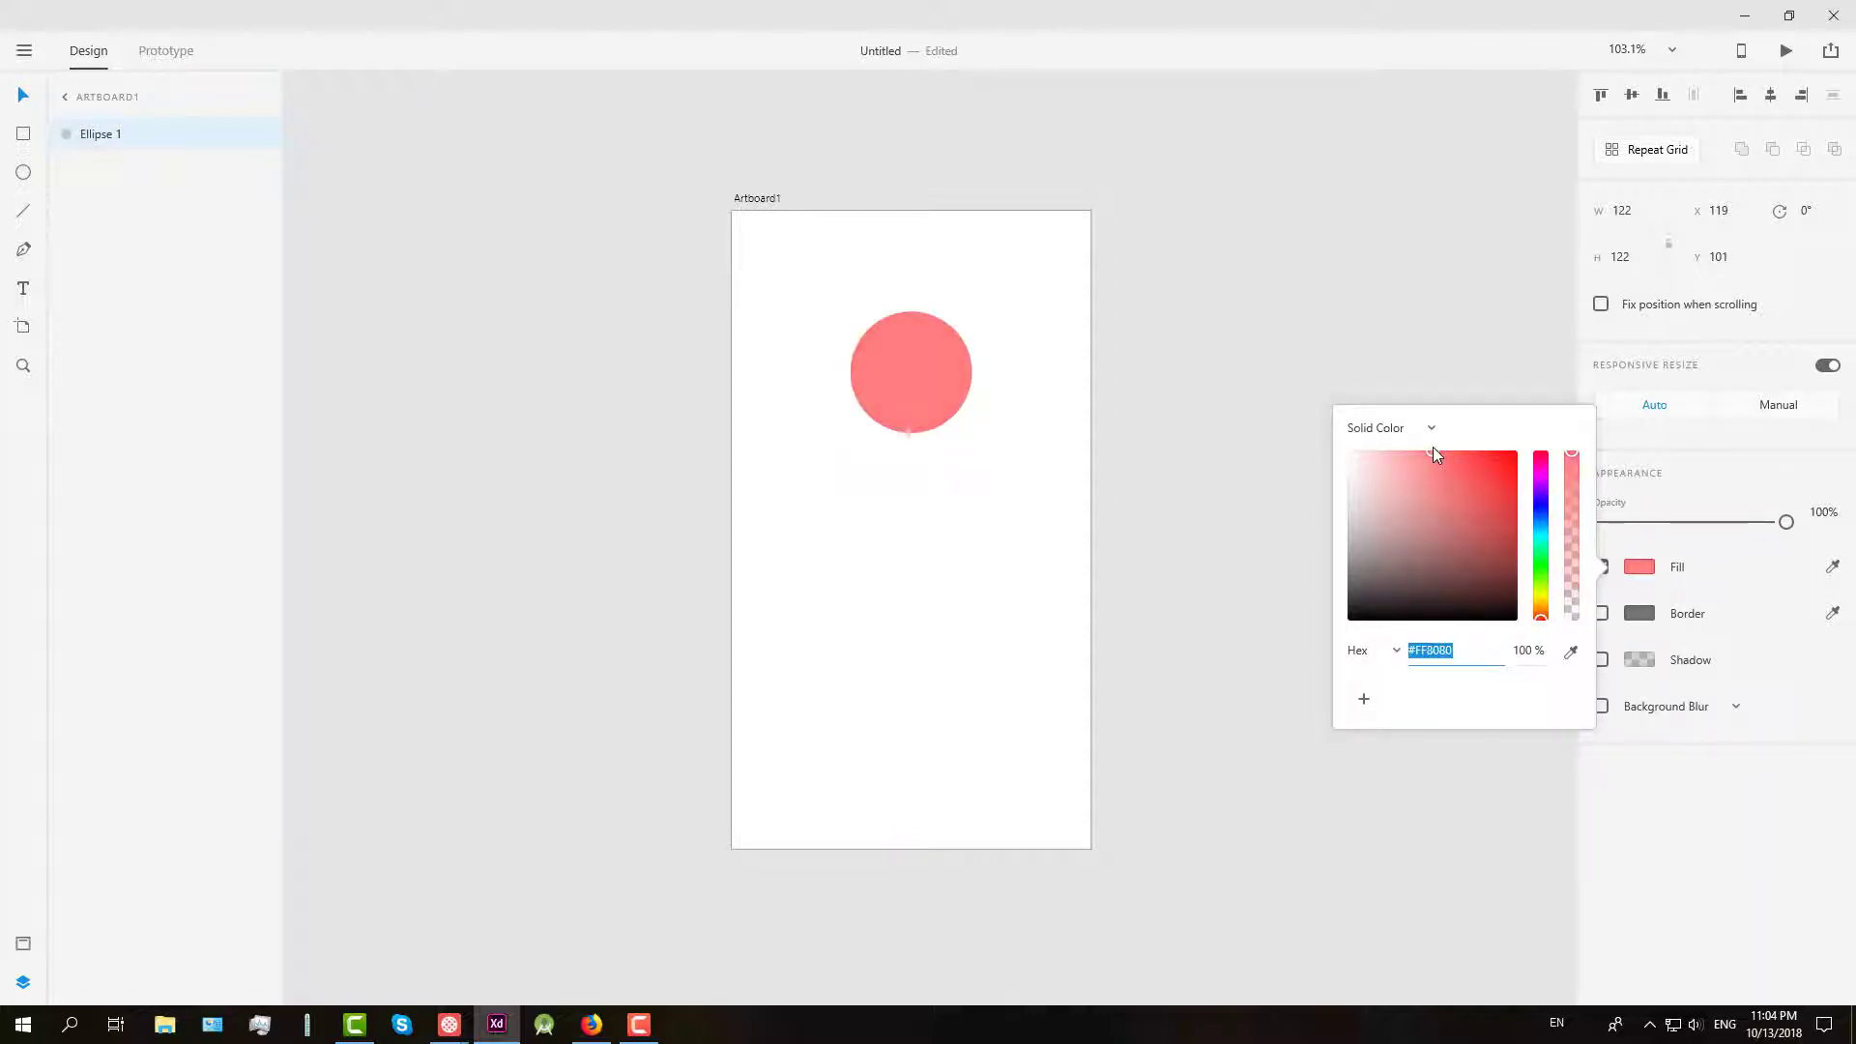
pyautogui.click(1319, 295)
# Draw a borderless rectangle below the circle filled #FFCE6D, nudged down about 20 px
pyautogui.press('r')
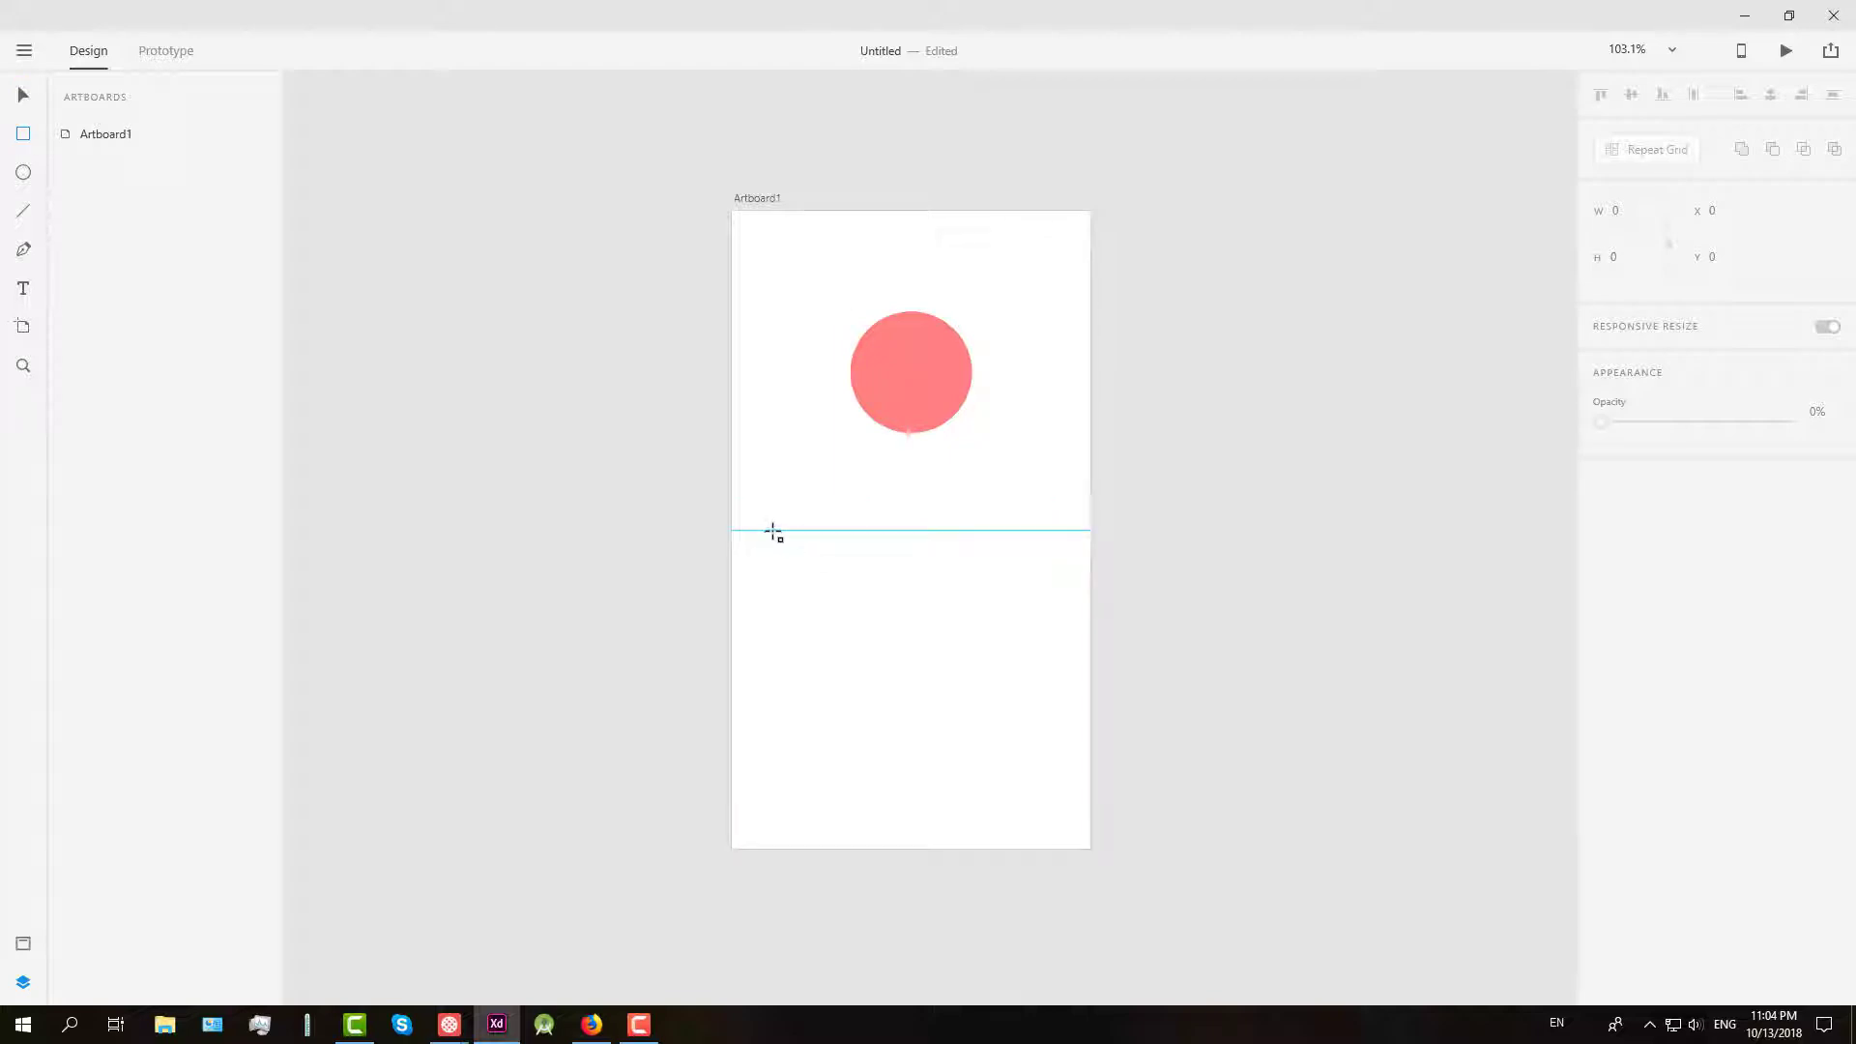
pyautogui.moveTo(772, 530)
pyautogui.mouseDown()
pyautogui.moveTo(1024, 618)
pyautogui.moveTo(1057, 611)
pyautogui.moveTo(978, 577)
pyautogui.mouseUp()
pyautogui.click(27, 96)
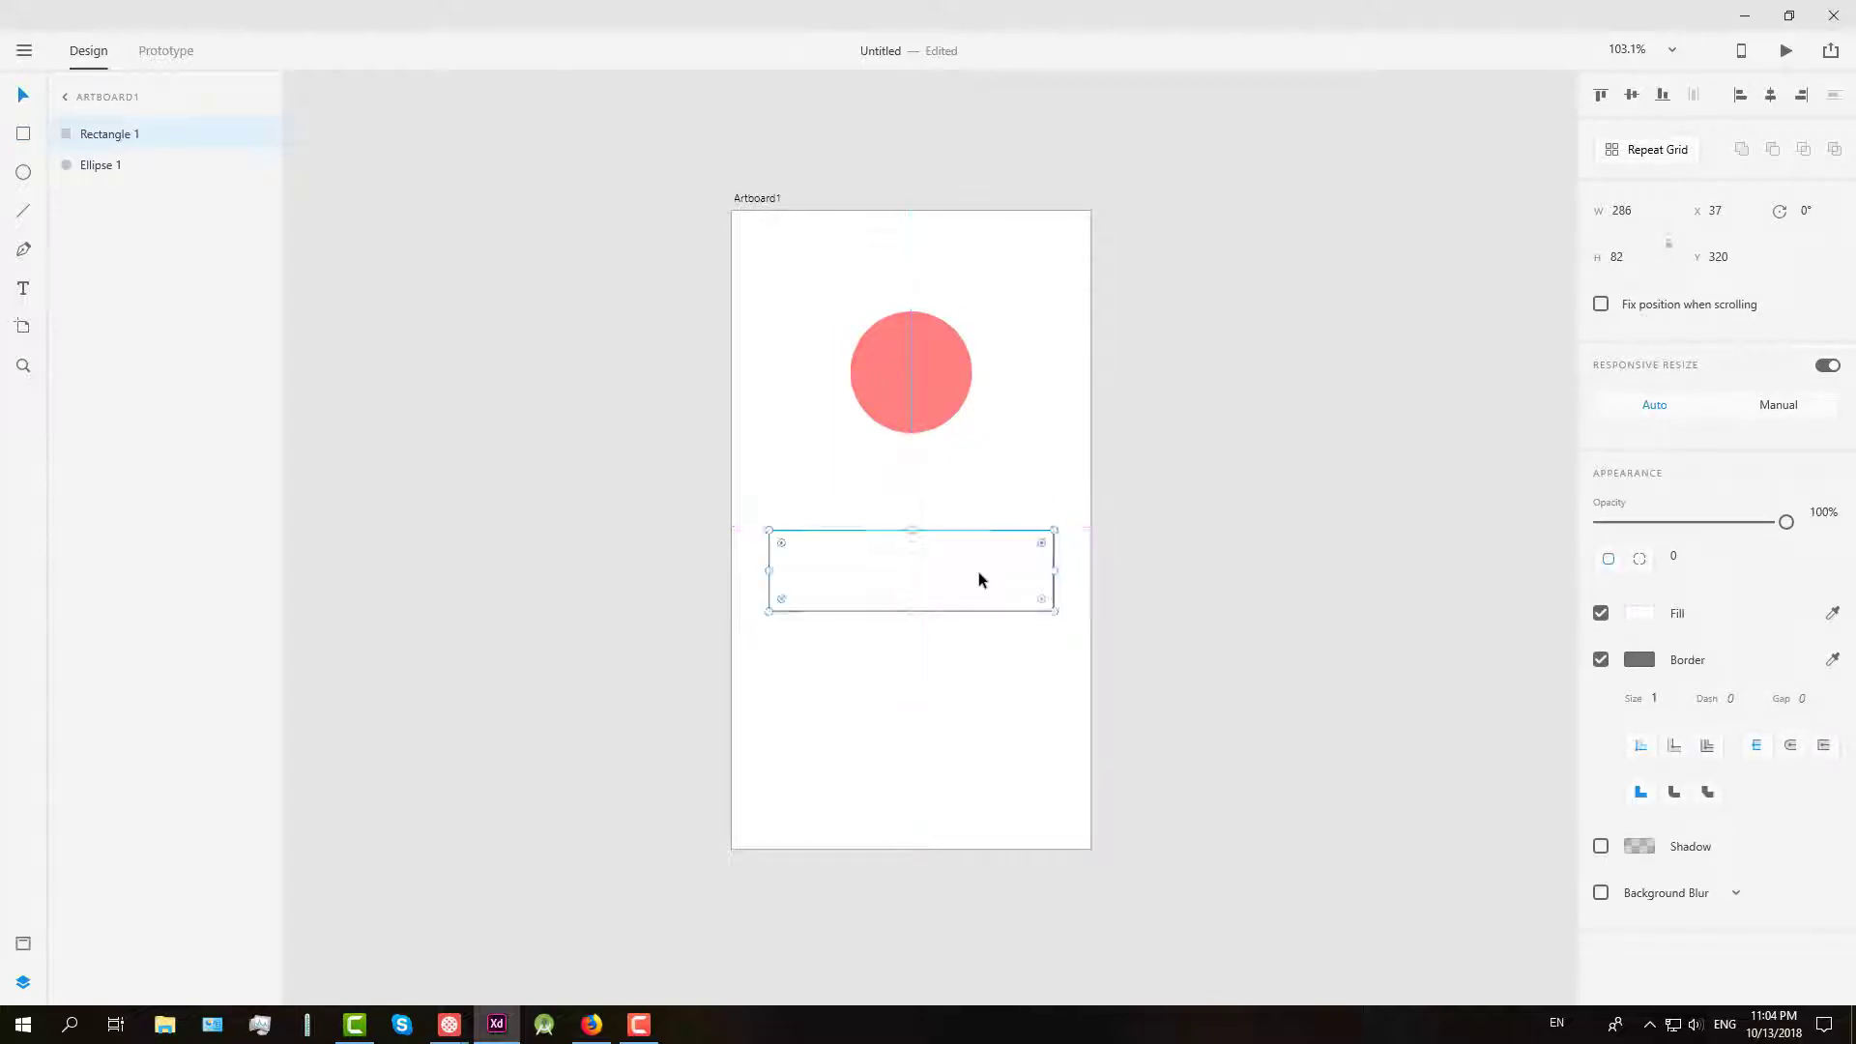
pyautogui.click(1601, 660)
pyautogui.click(1640, 613)
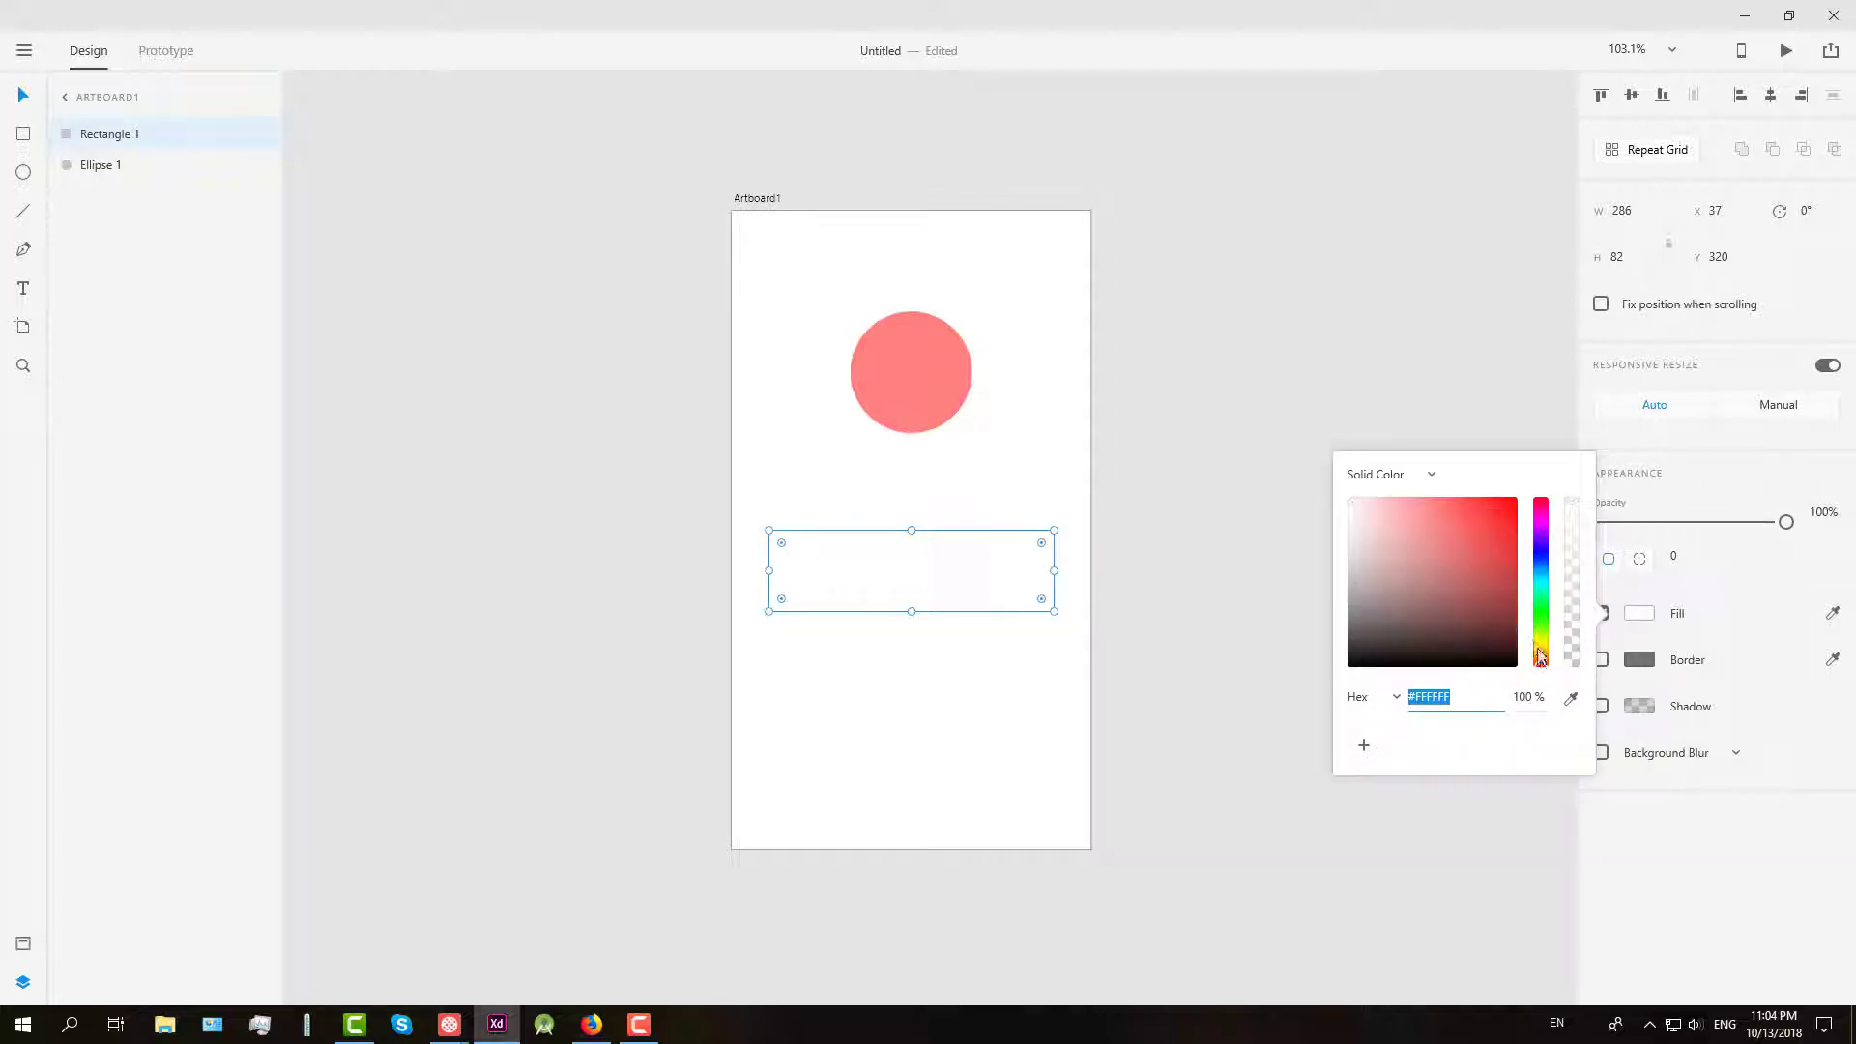
pyautogui.moveTo(1542, 663); pyautogui.dragTo(1543, 654)
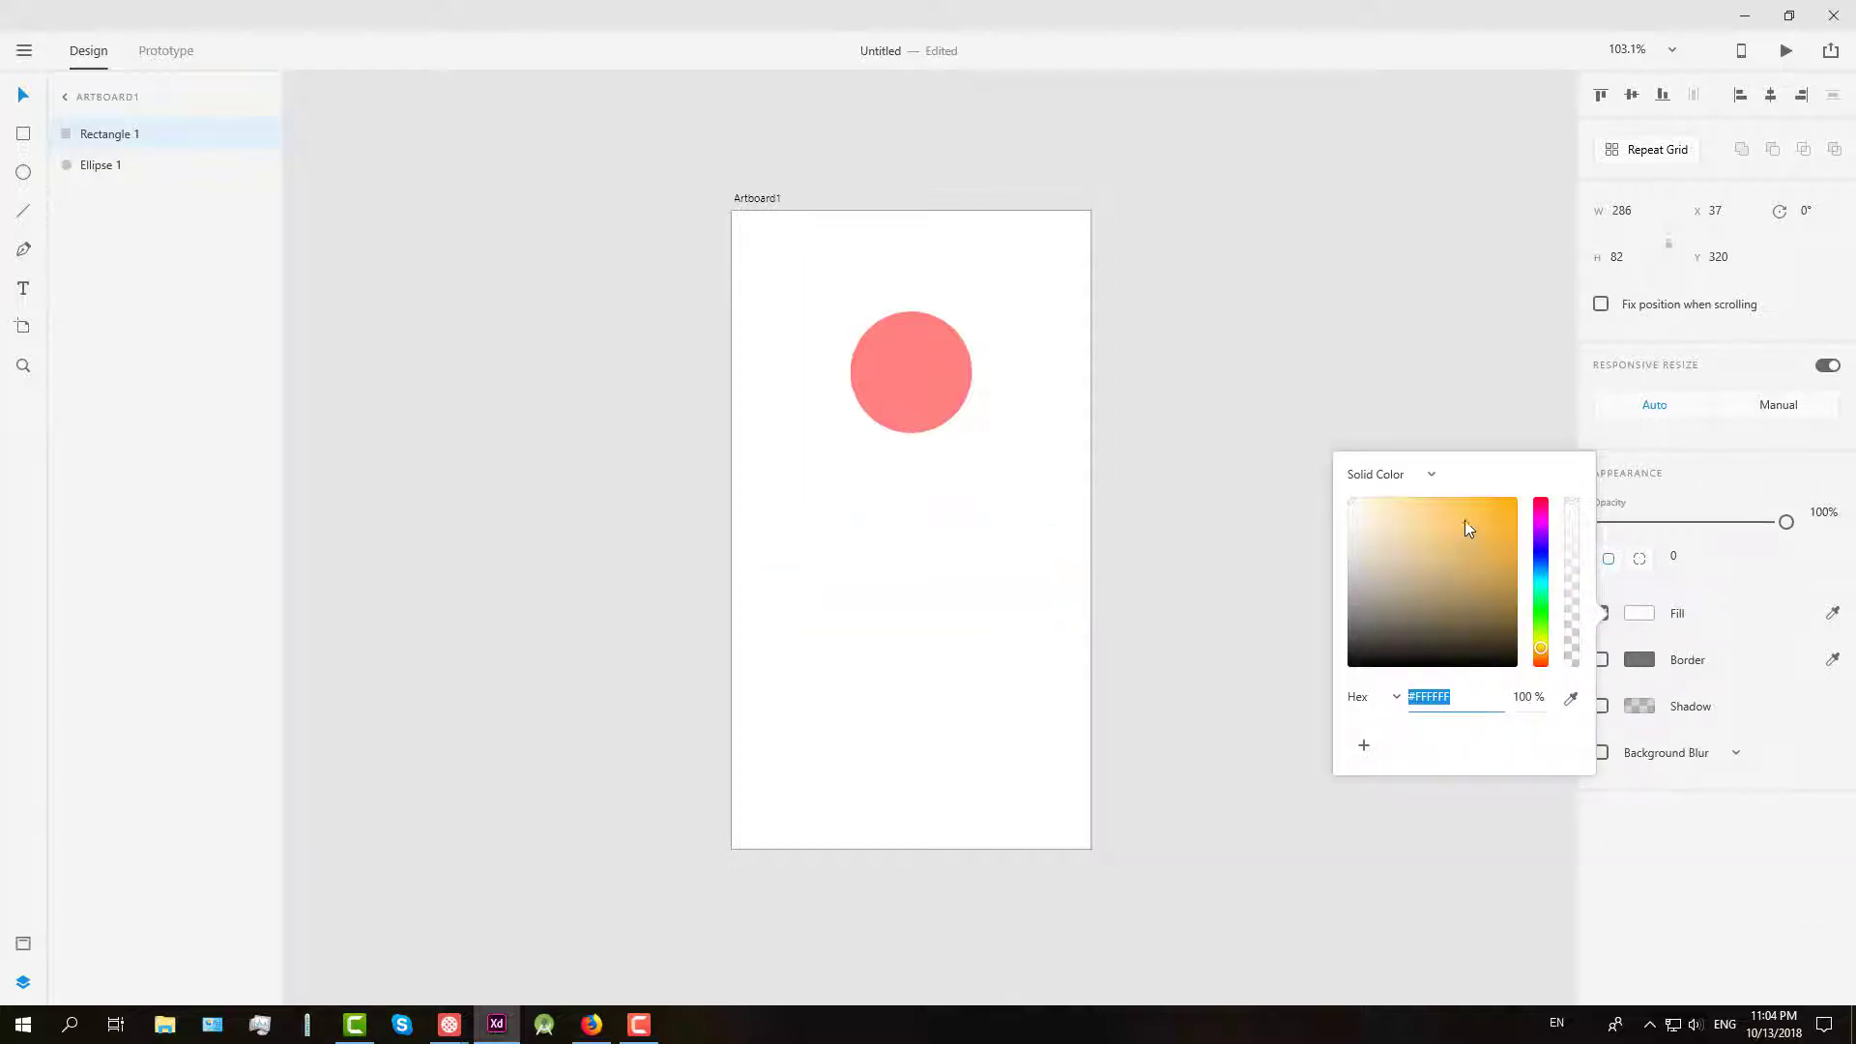
pyautogui.moveTo(1465, 520); pyautogui.dragTo(1461, 489)
pyautogui.press('Escape')
pyautogui.press('Escape')
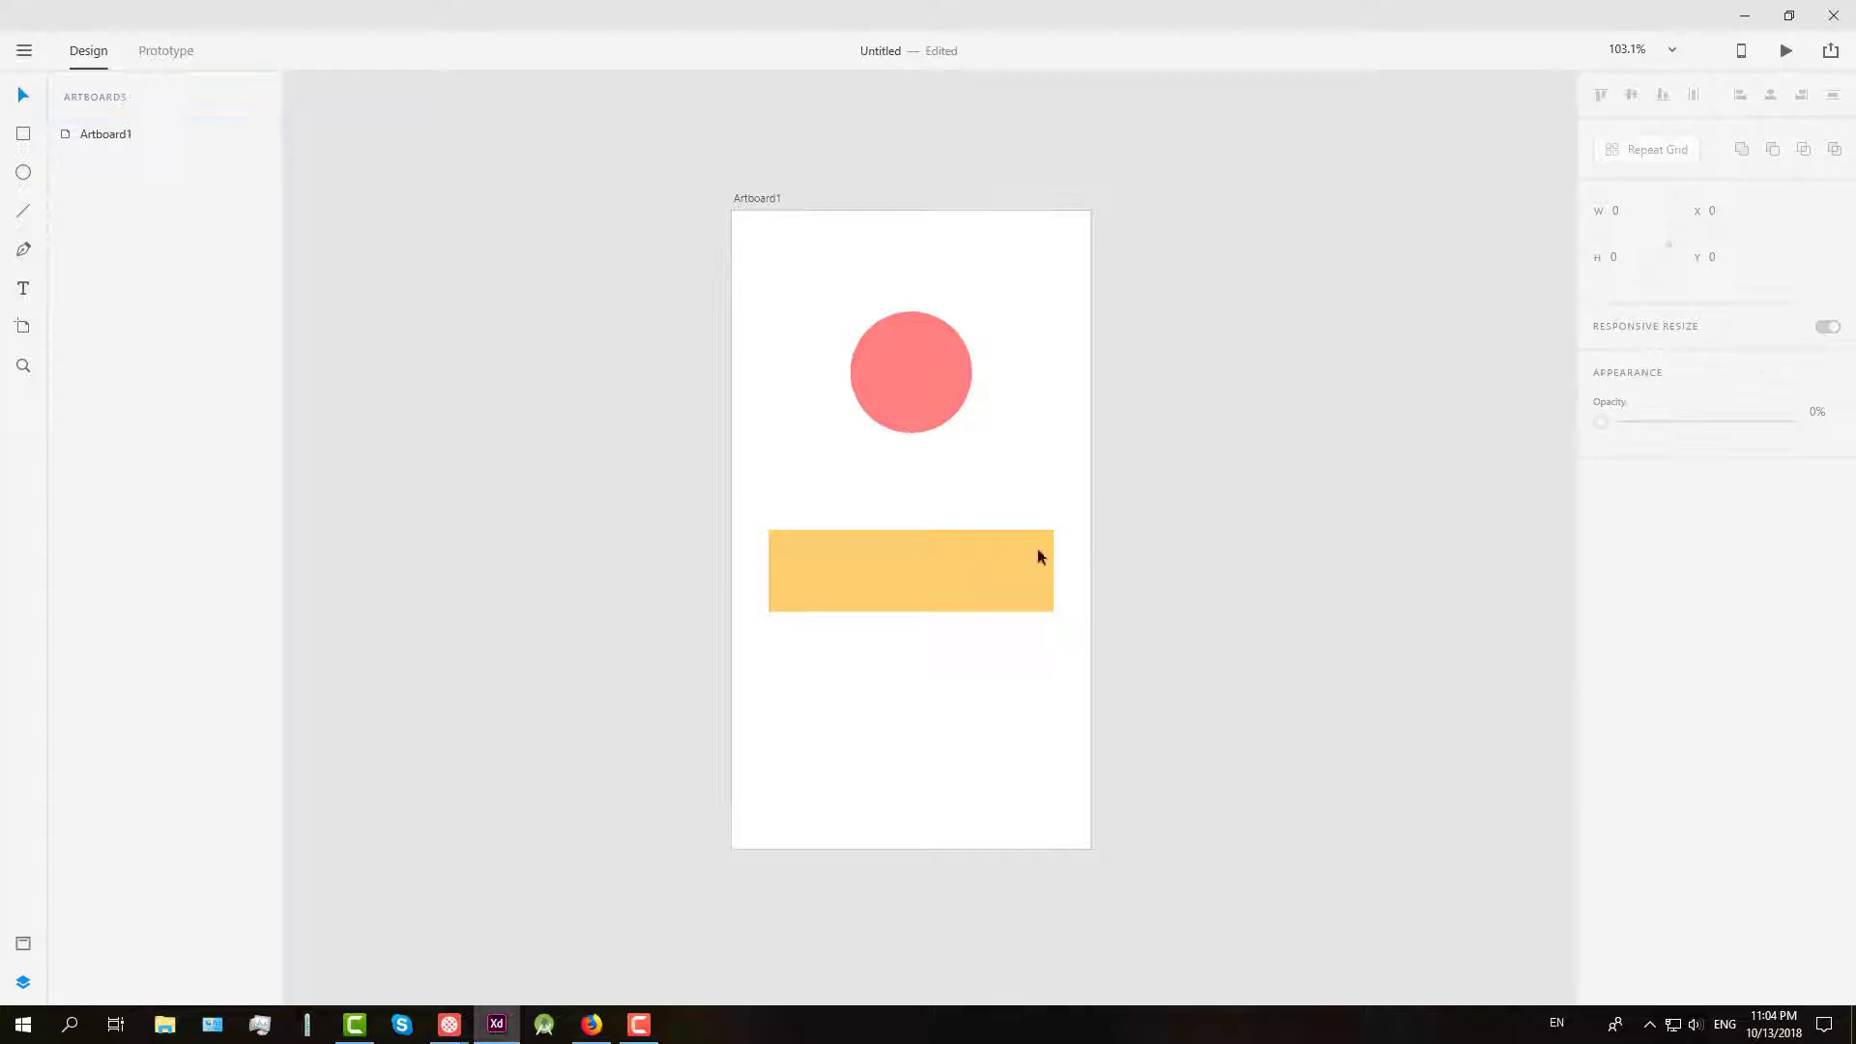
pyautogui.moveTo(969, 558); pyautogui.dragTo(965, 579)
pyautogui.click(1166, 501)
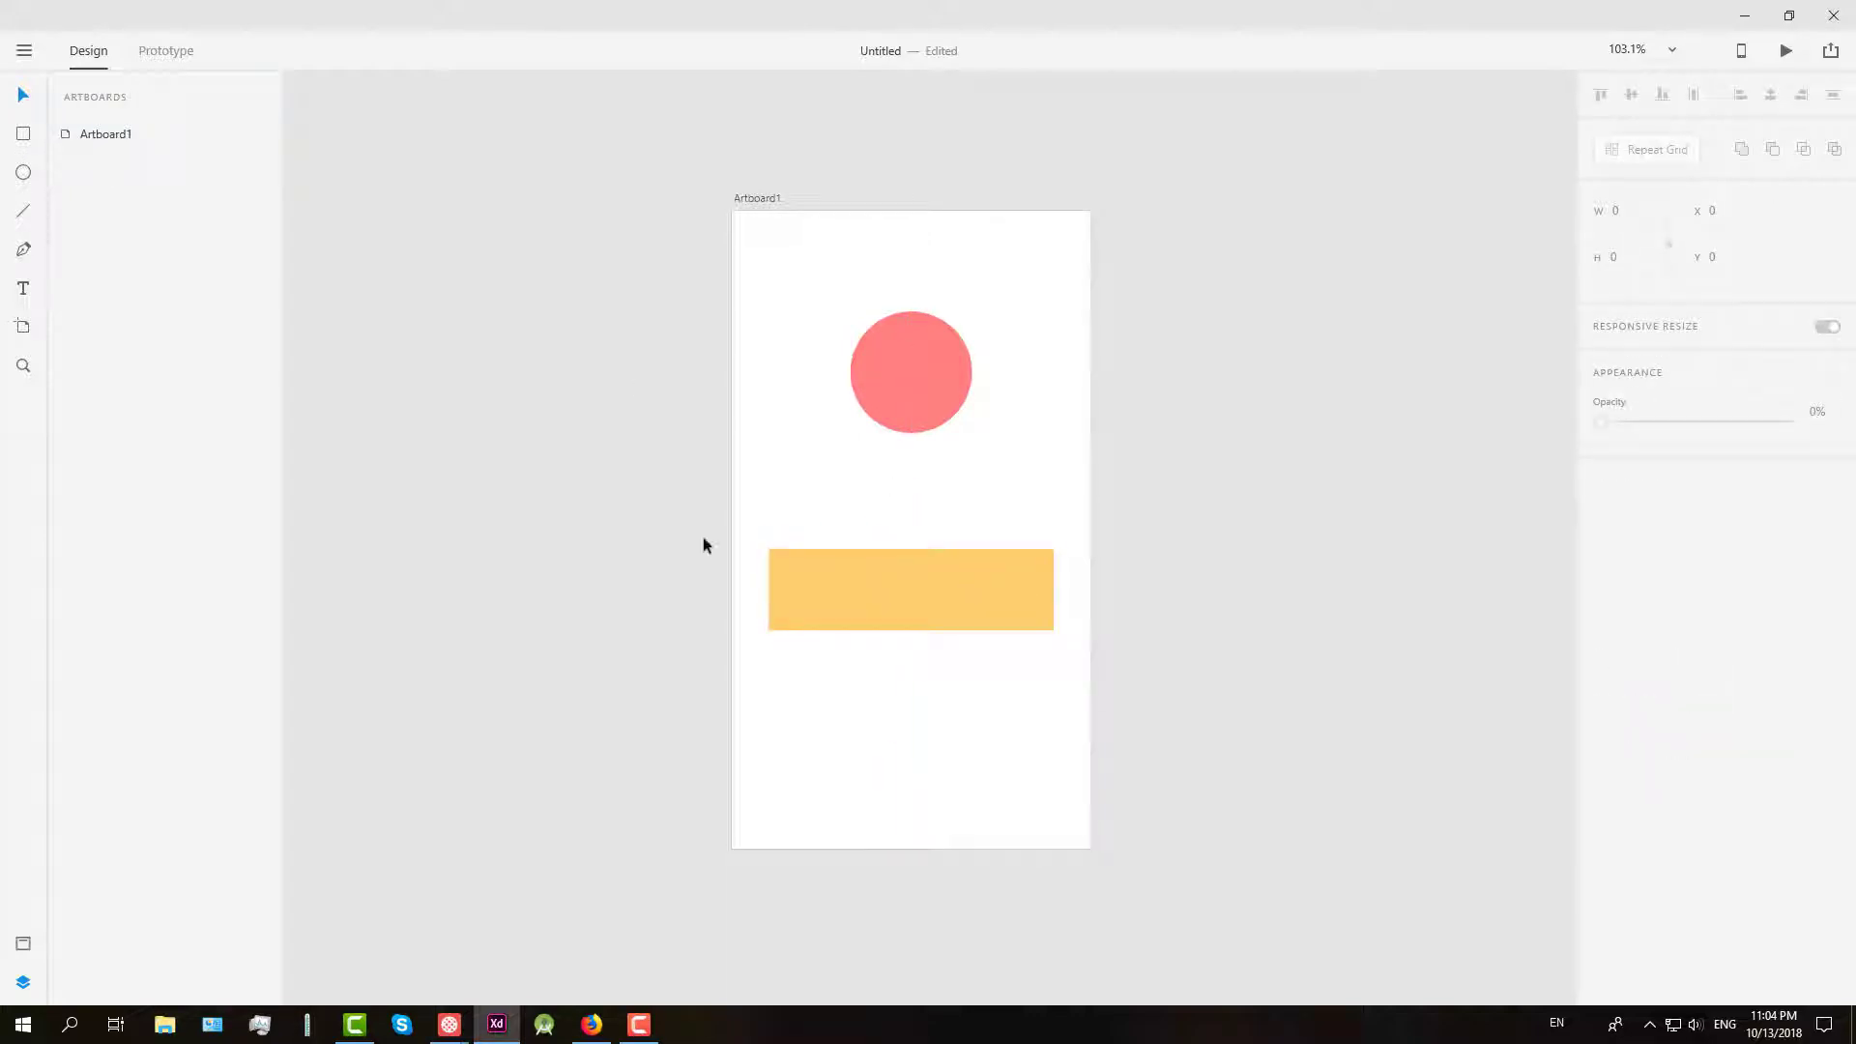
# Back in ProtoPie, start a File > Import > Adobe XD CC import
pyautogui.moveTo(453, 1027)
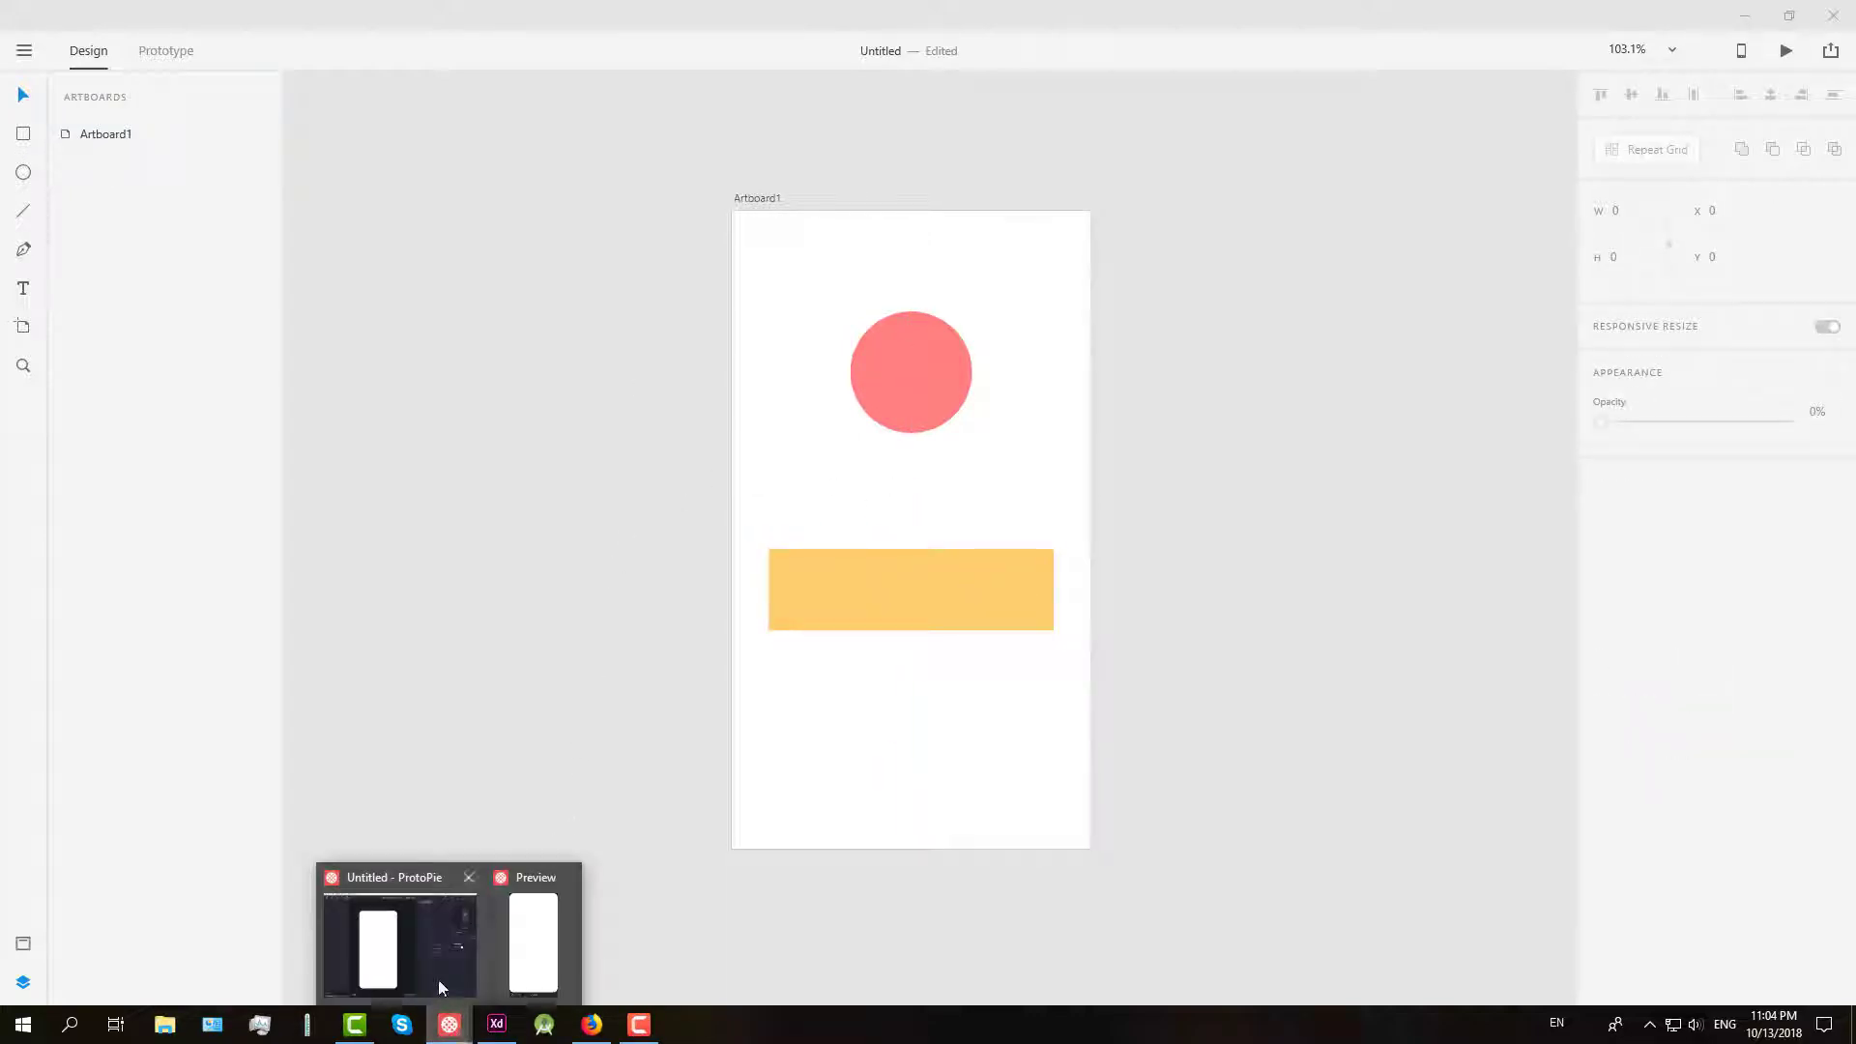
pyautogui.click(438, 979)
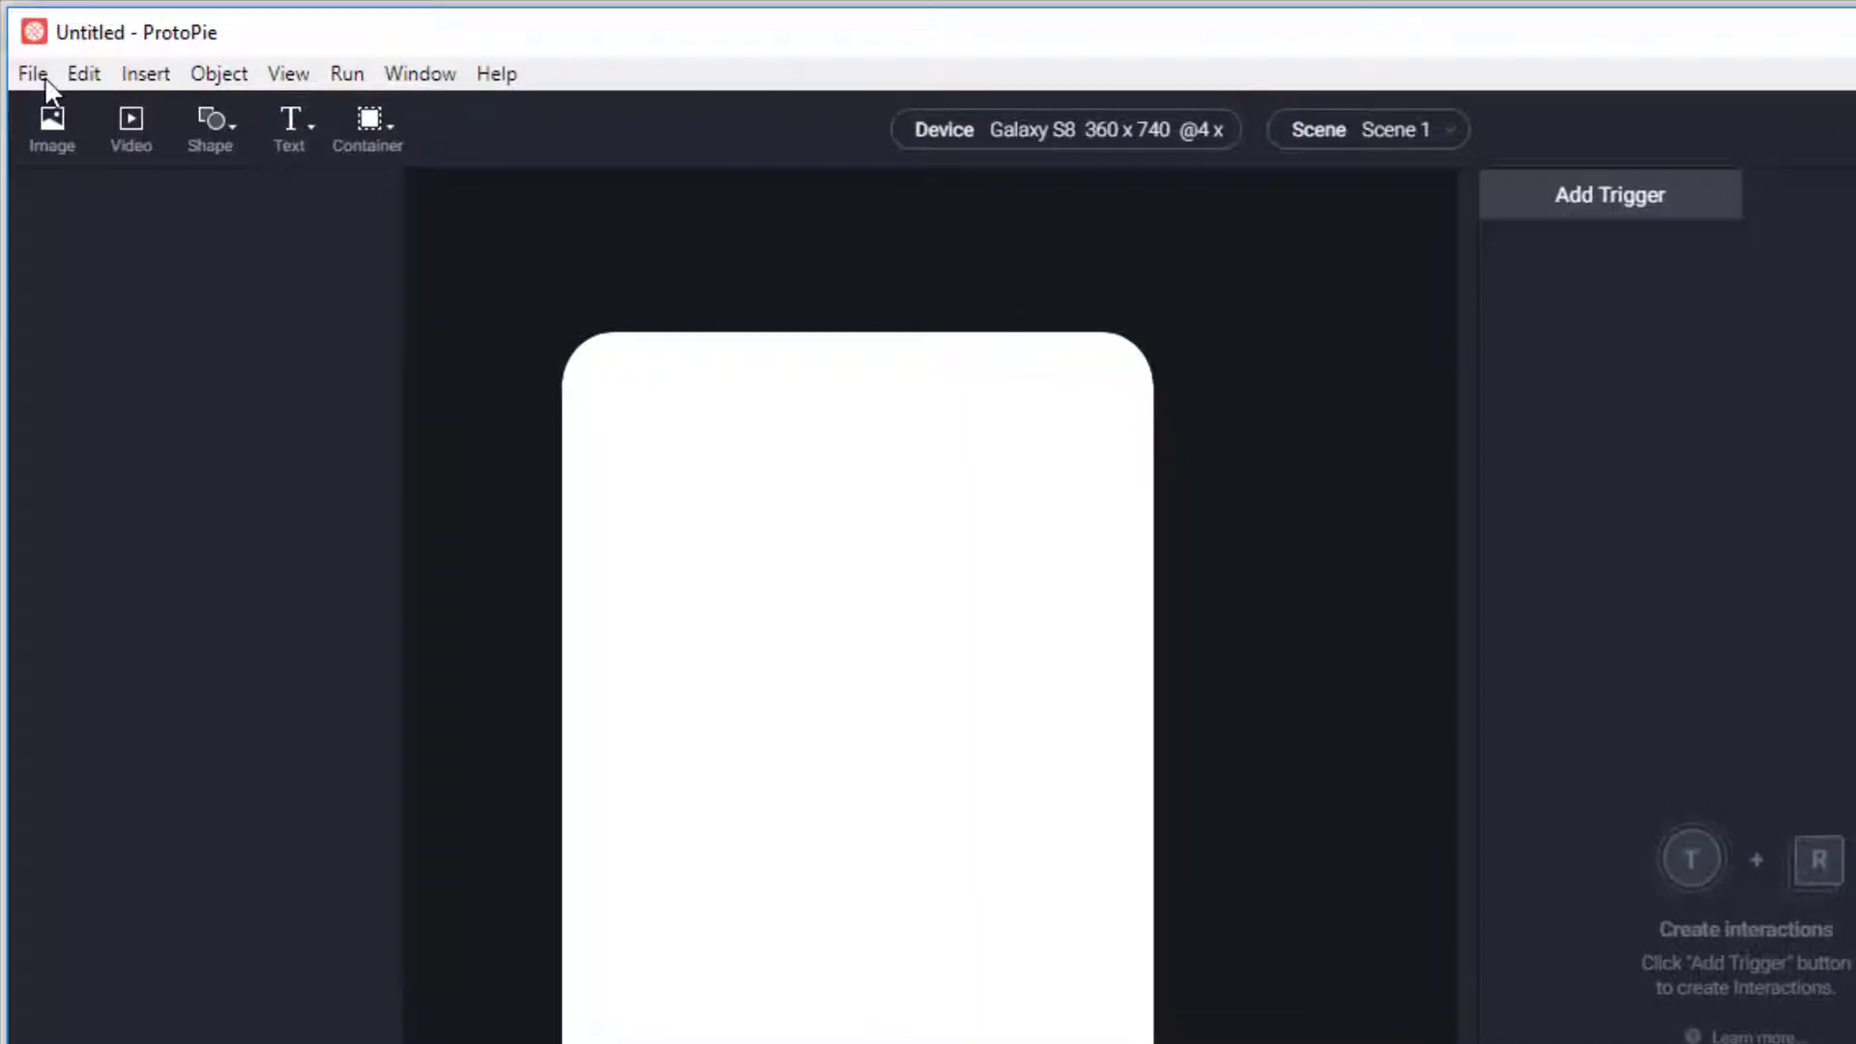
pyautogui.click(45, 81)
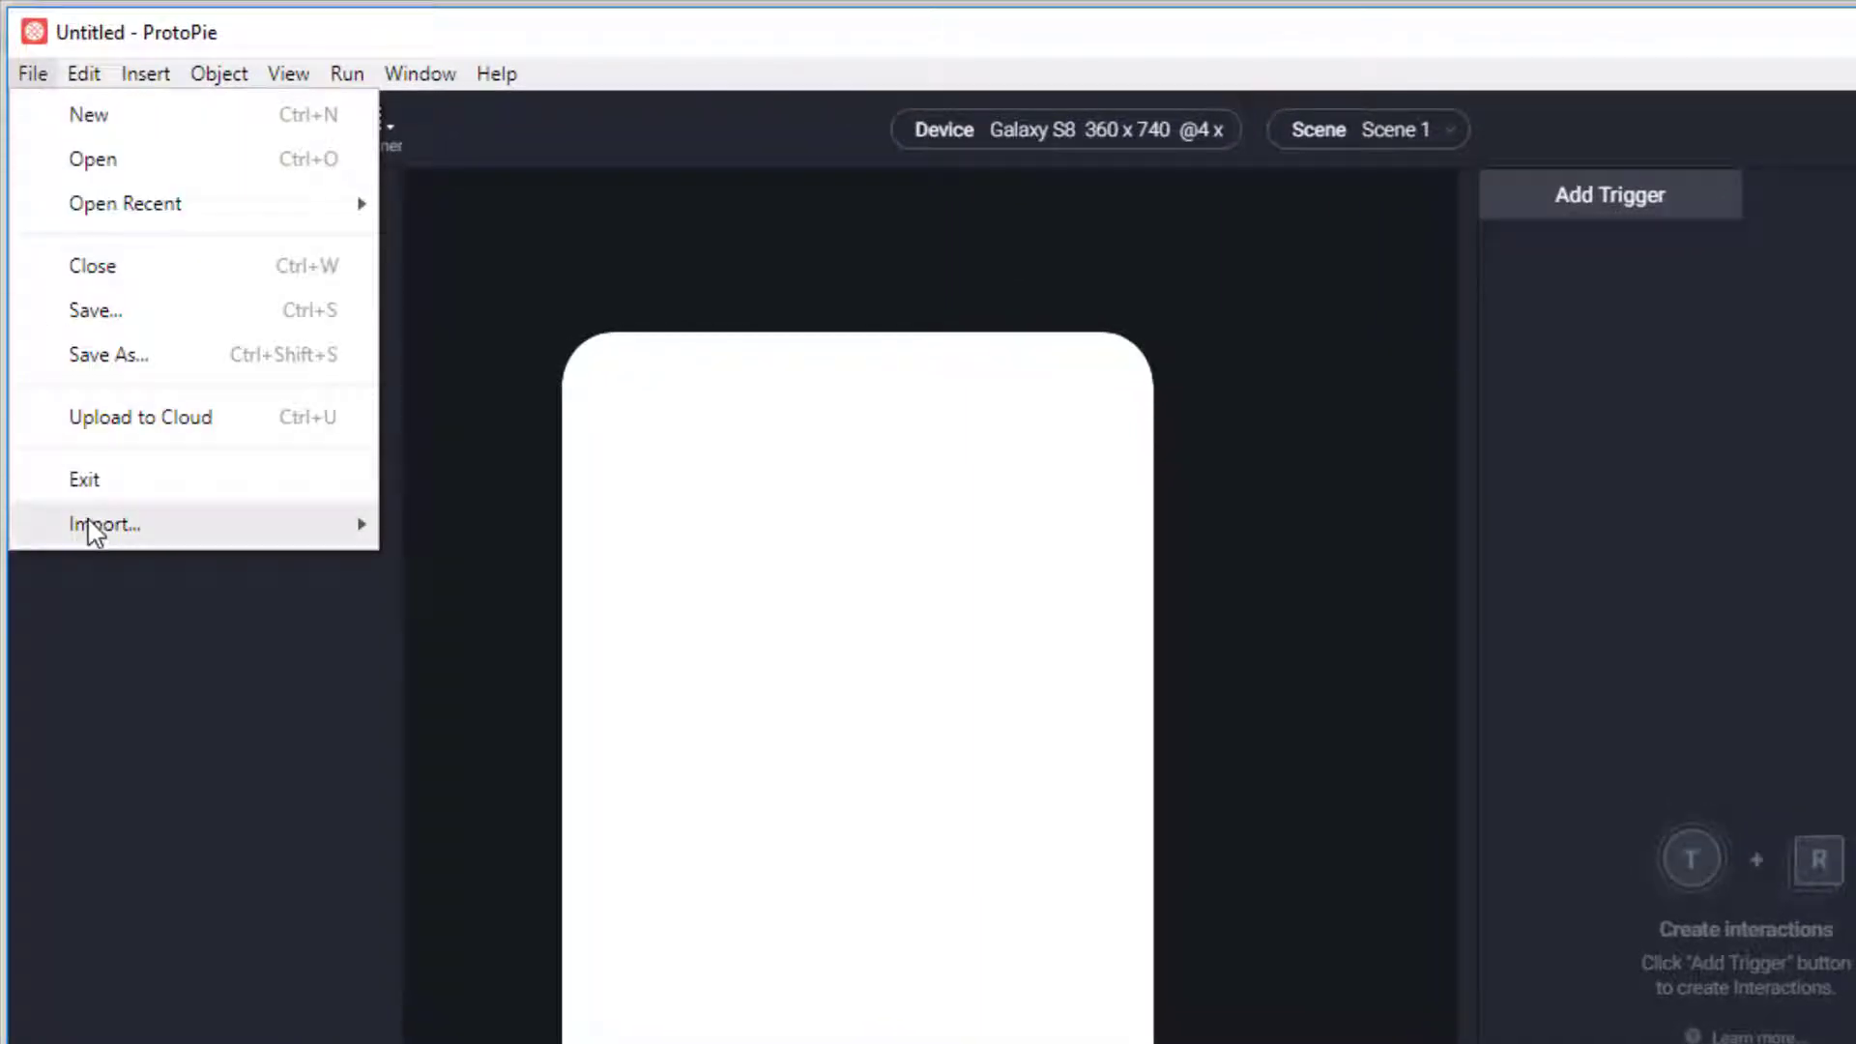
pyautogui.moveTo(274, 537)
pyautogui.click(512, 527)
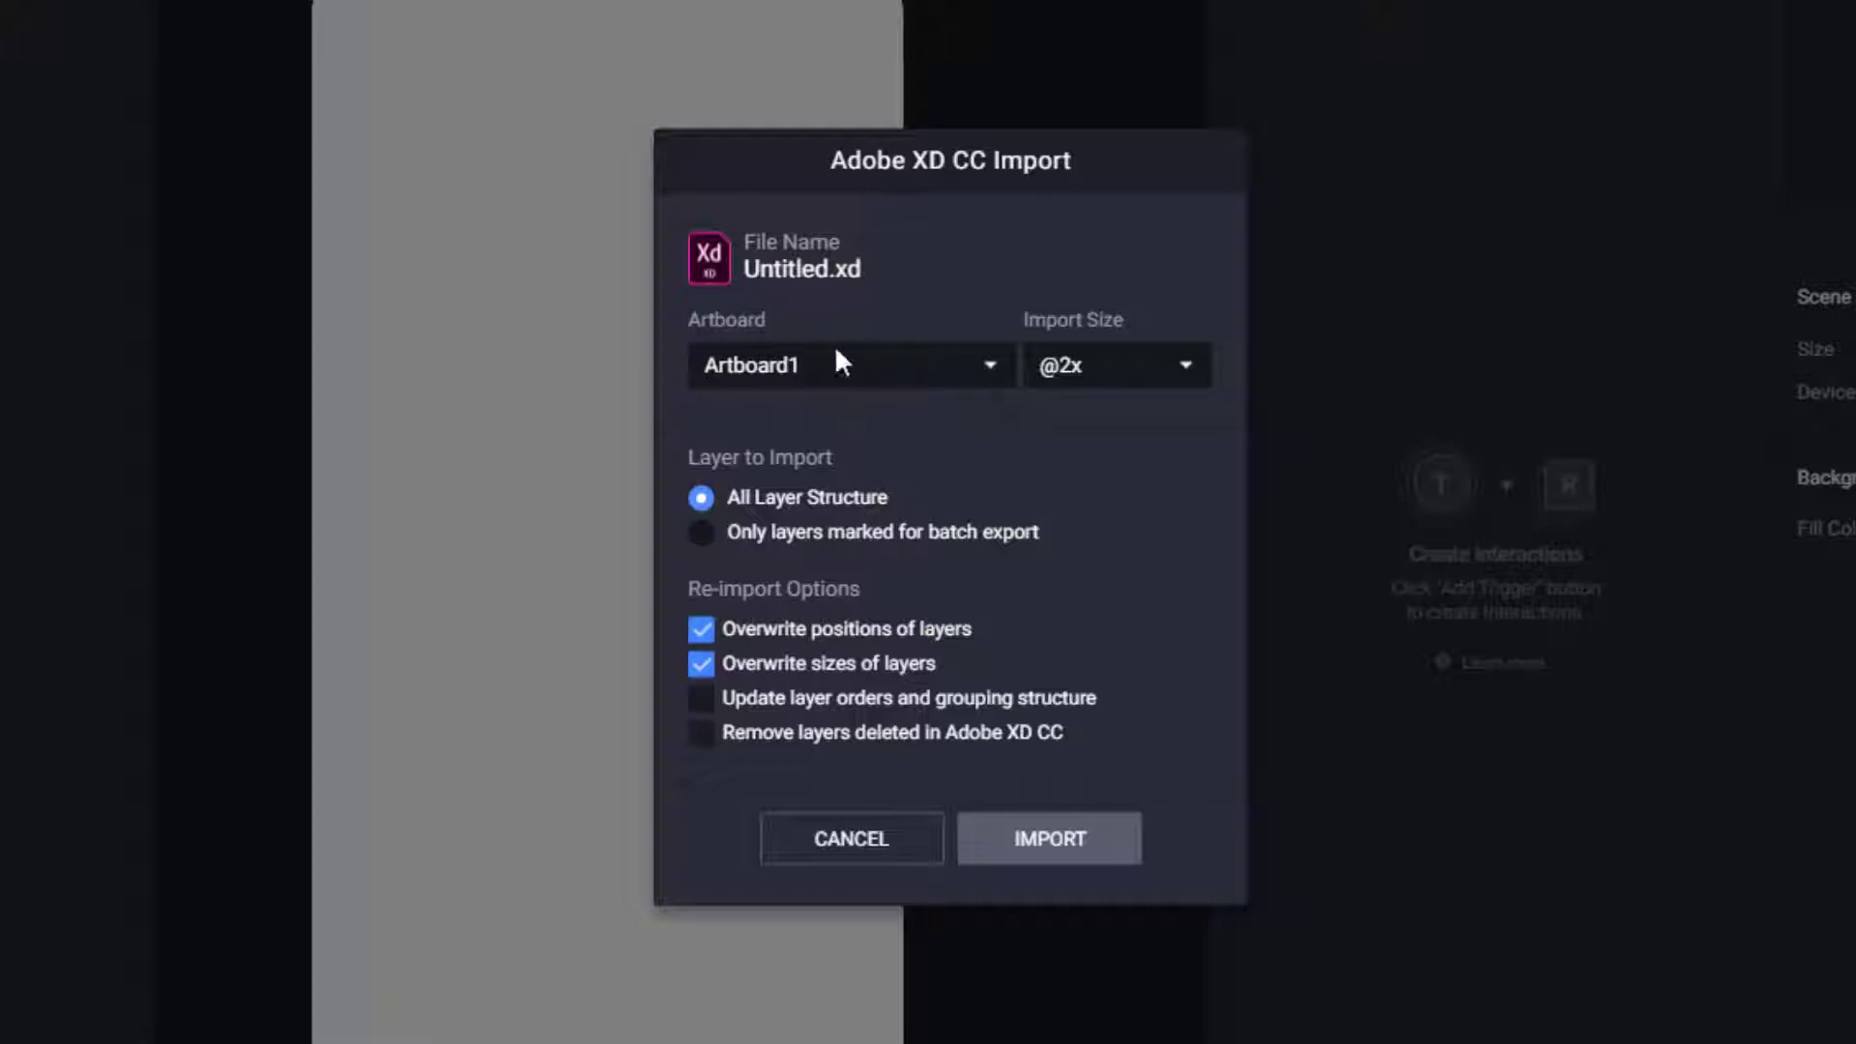
pyautogui.click(979, 372)
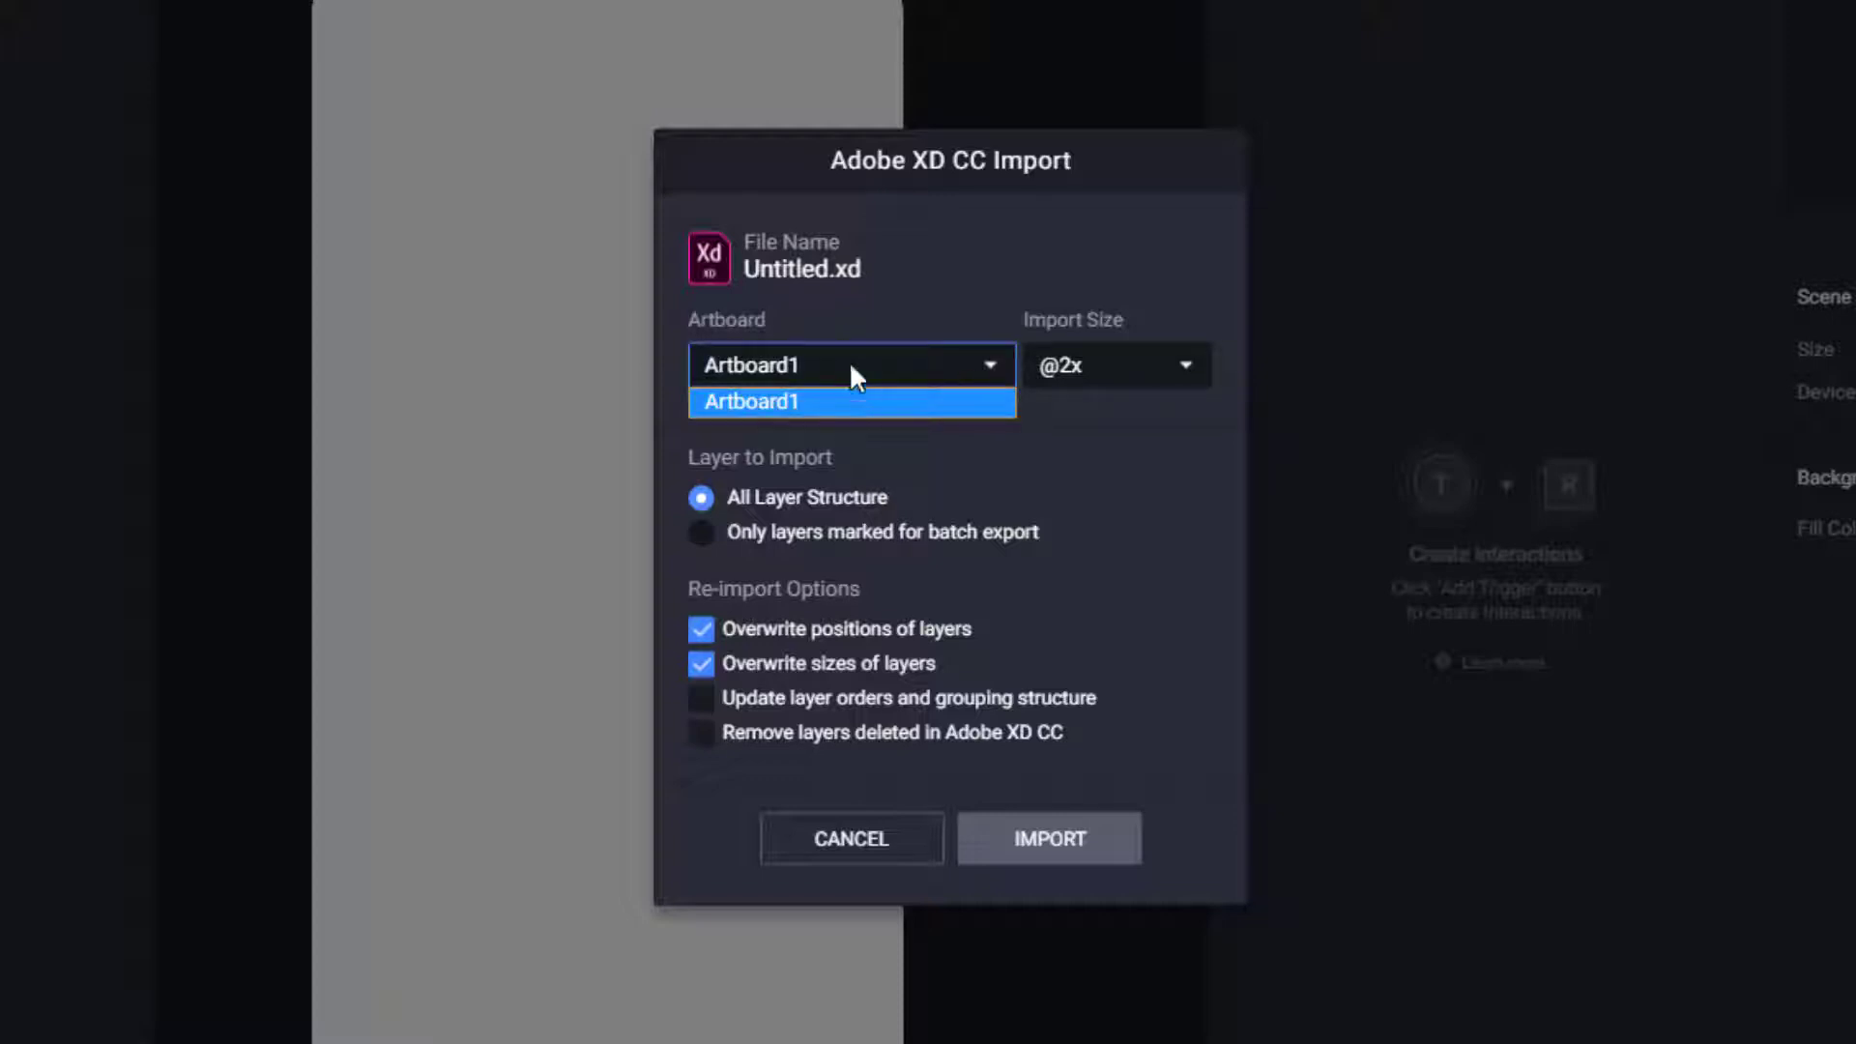
pyautogui.click(867, 399)
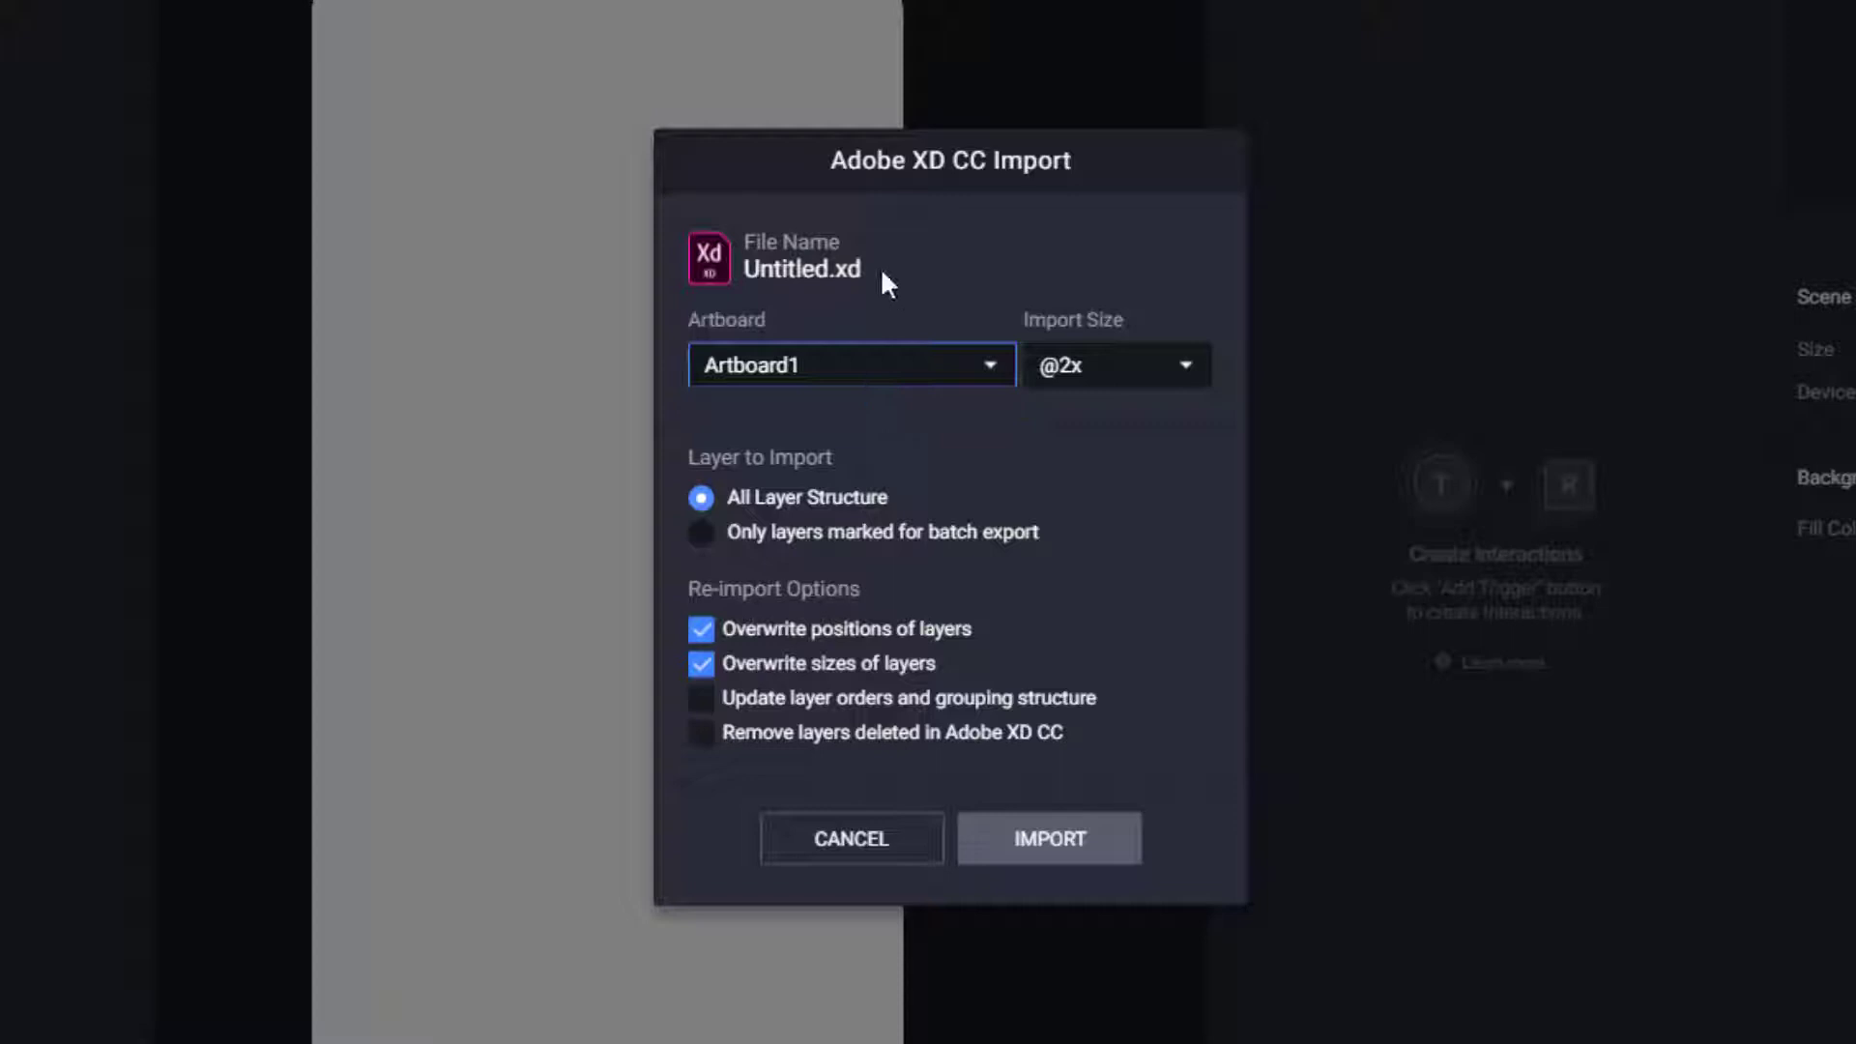
pyautogui.click(1188, 364)
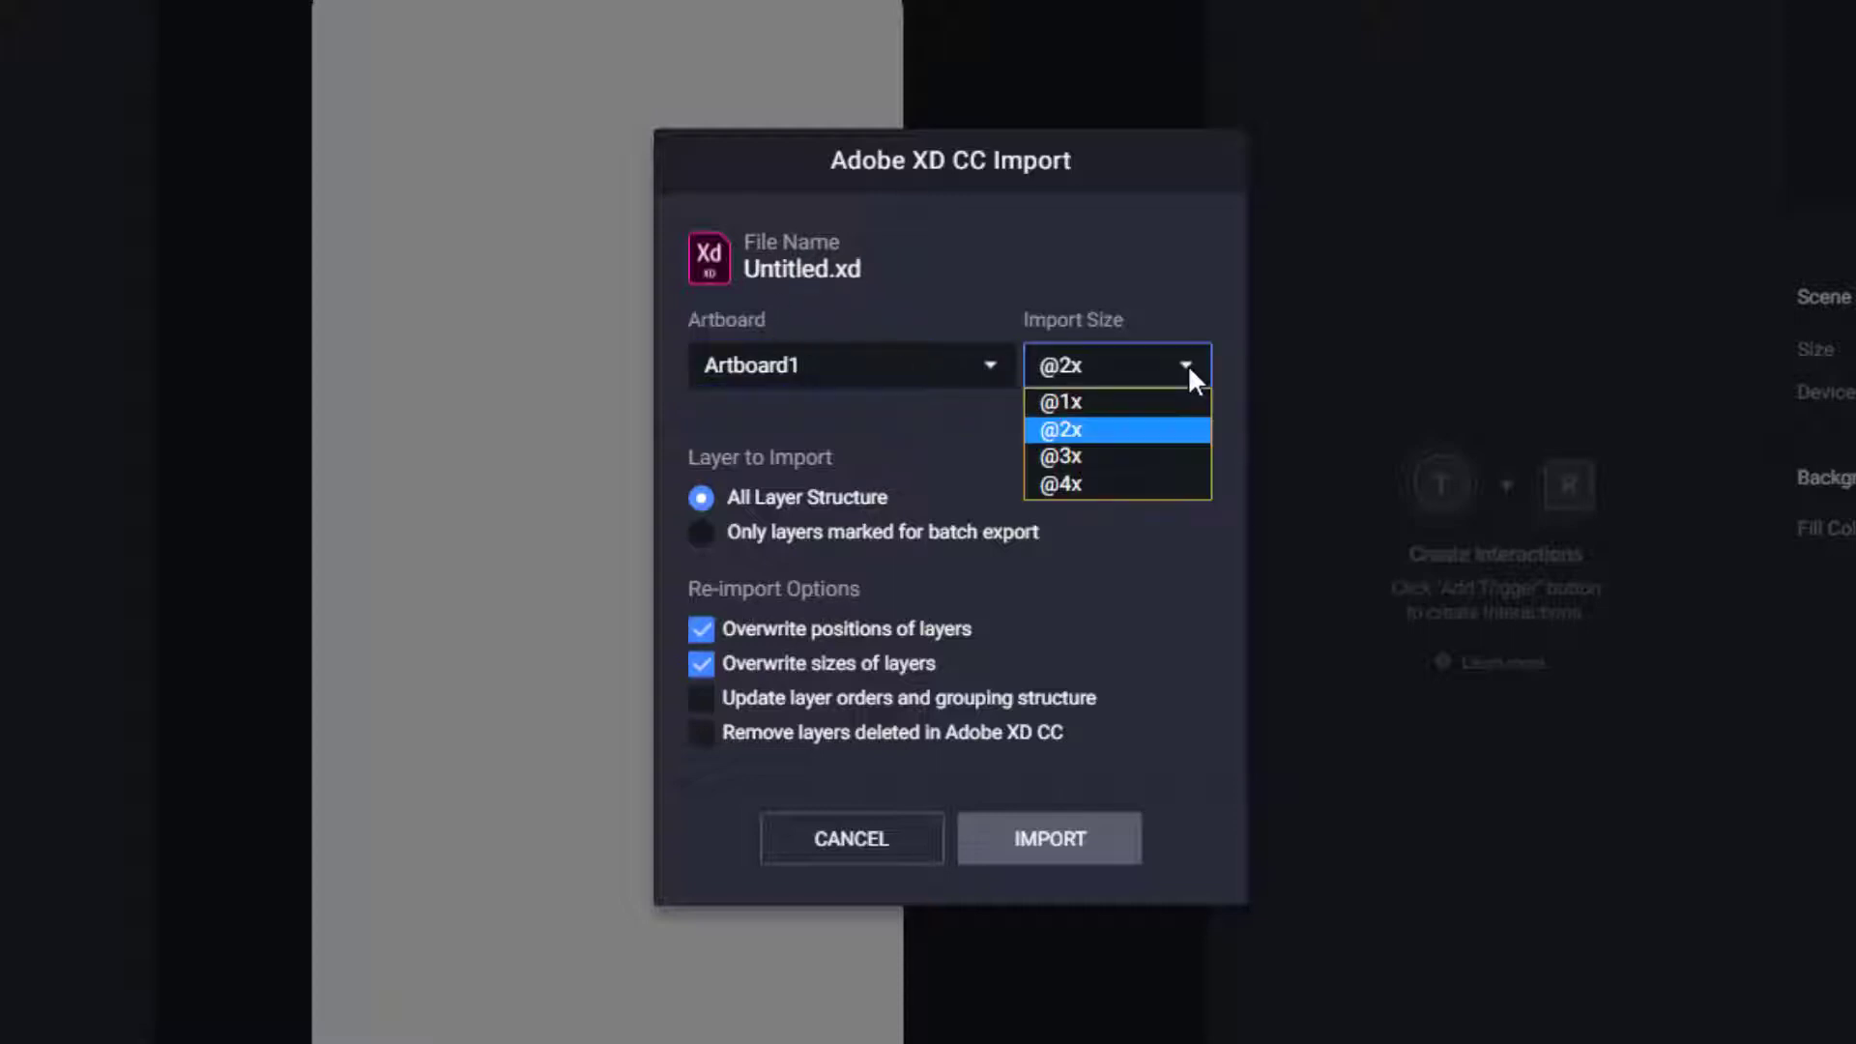
pyautogui.click(1102, 486)
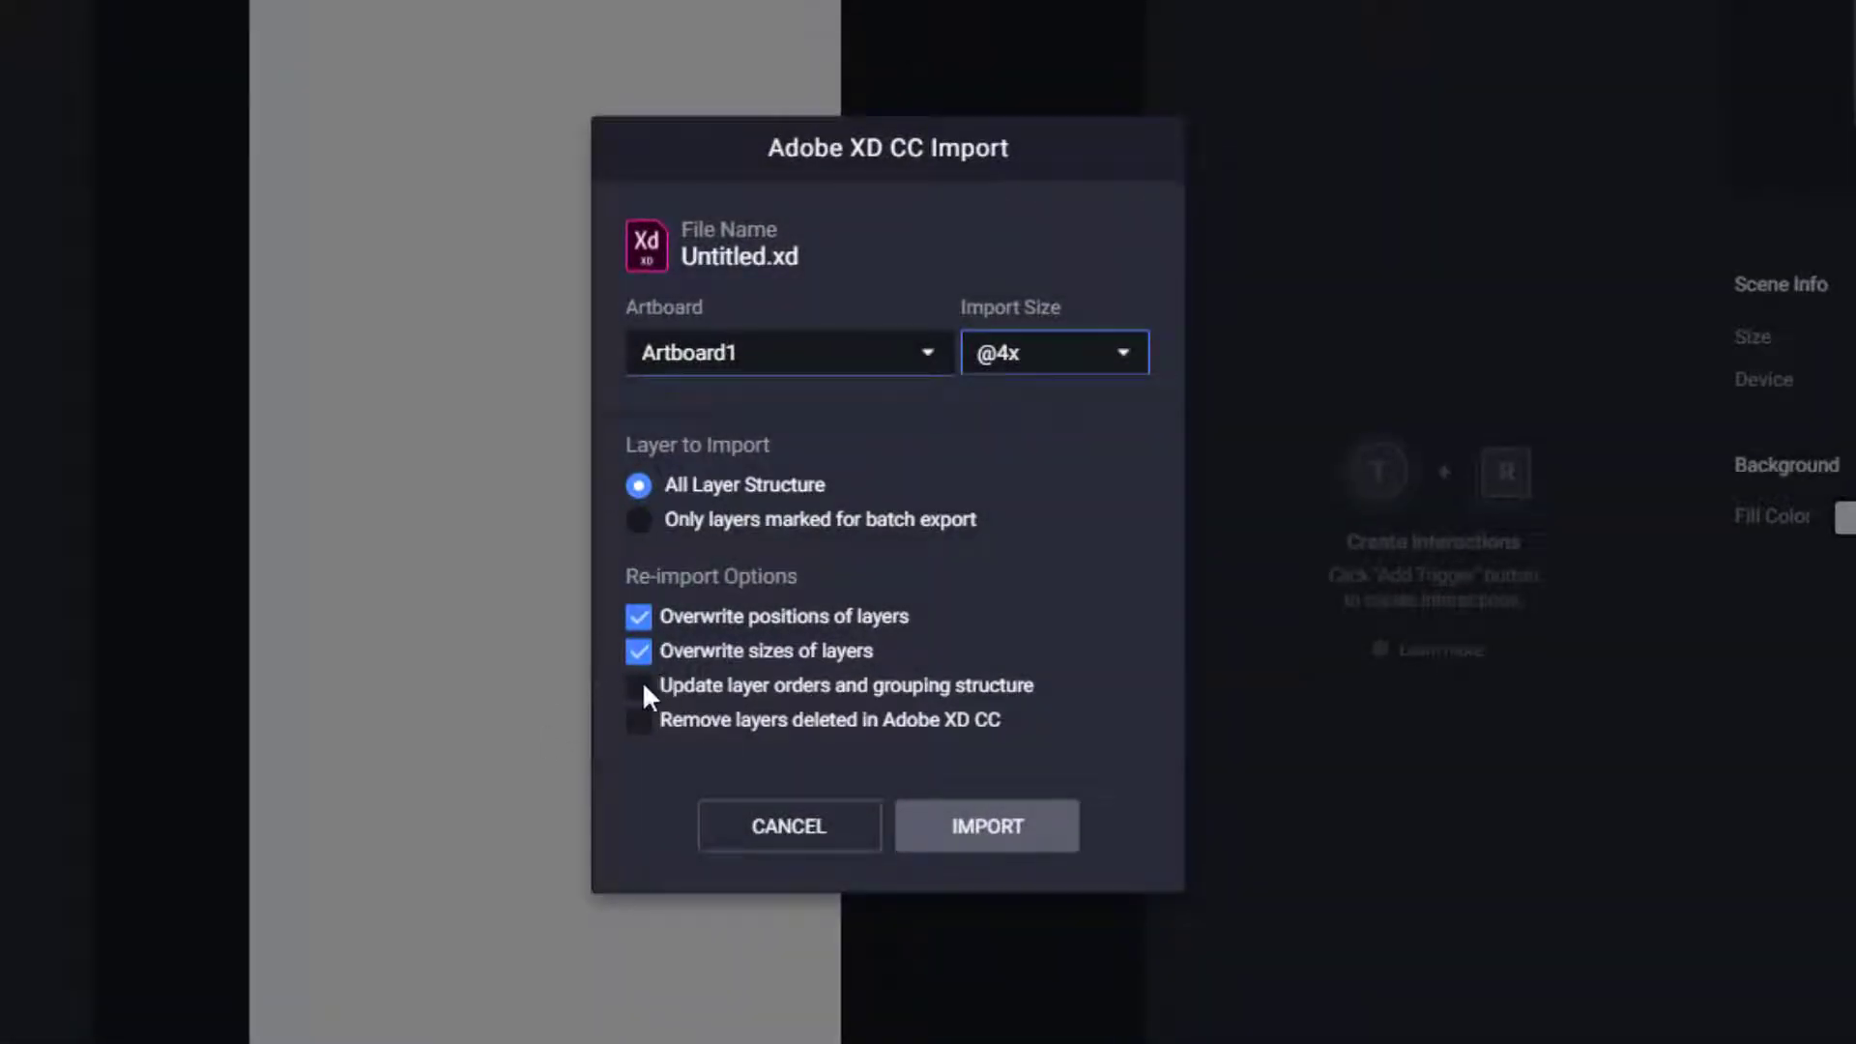
pyautogui.click(640, 686)
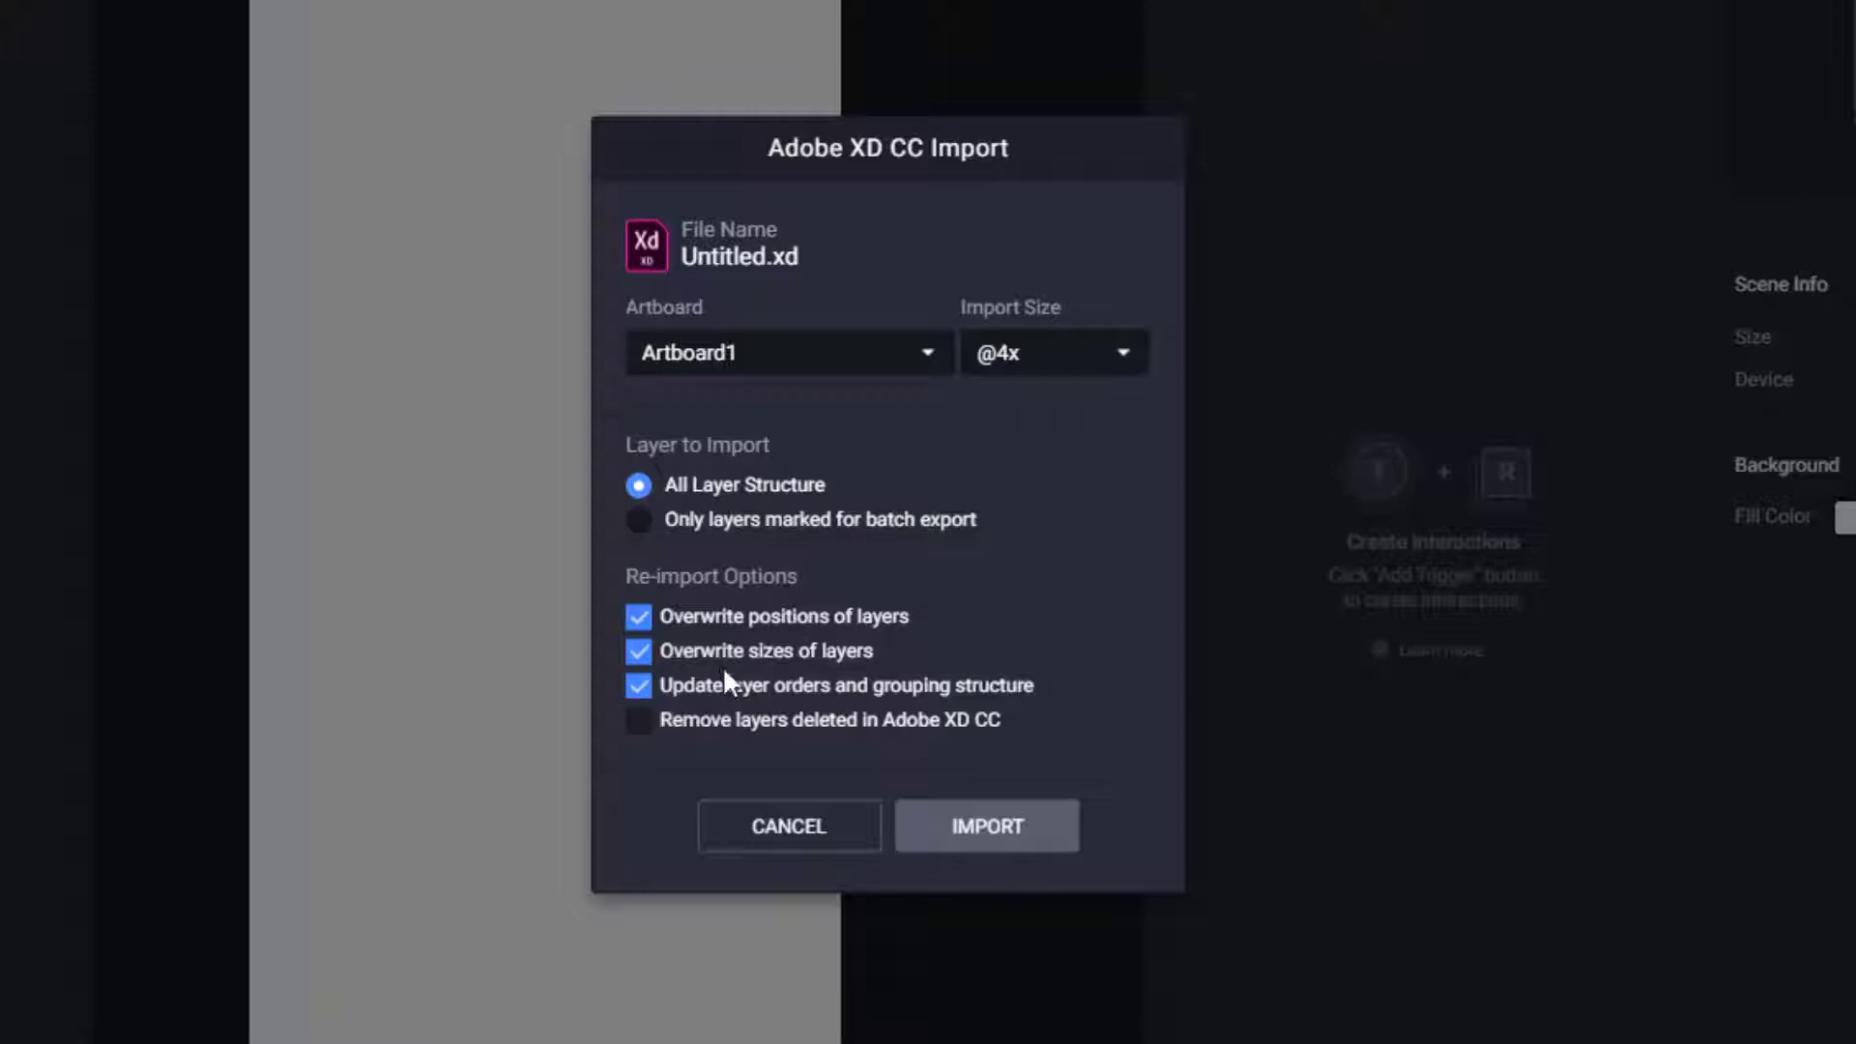
pyautogui.click(909, 797)
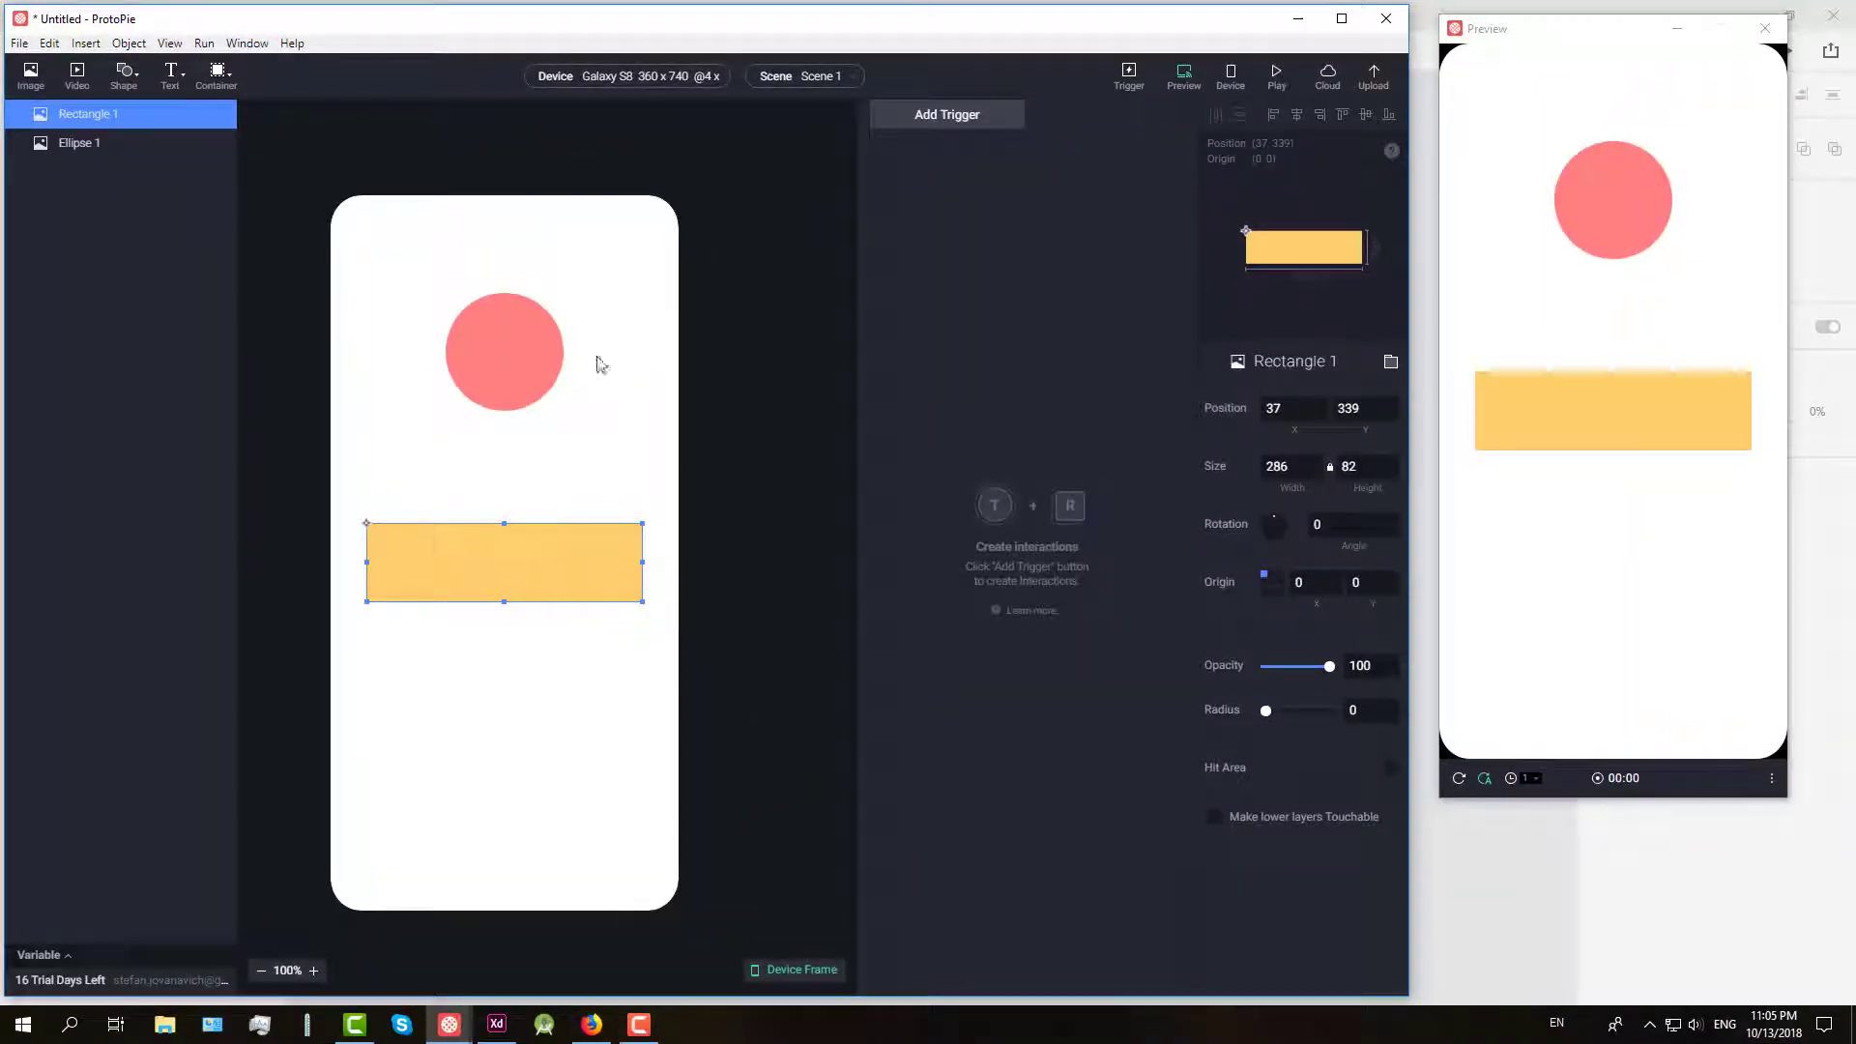
# Give the coral circle Ellipse 1 a one-finger Tap trigger
pyautogui.moveTo(1155, 22); pyautogui.dragTo(1177, 23)
pyautogui.click(563, 372)
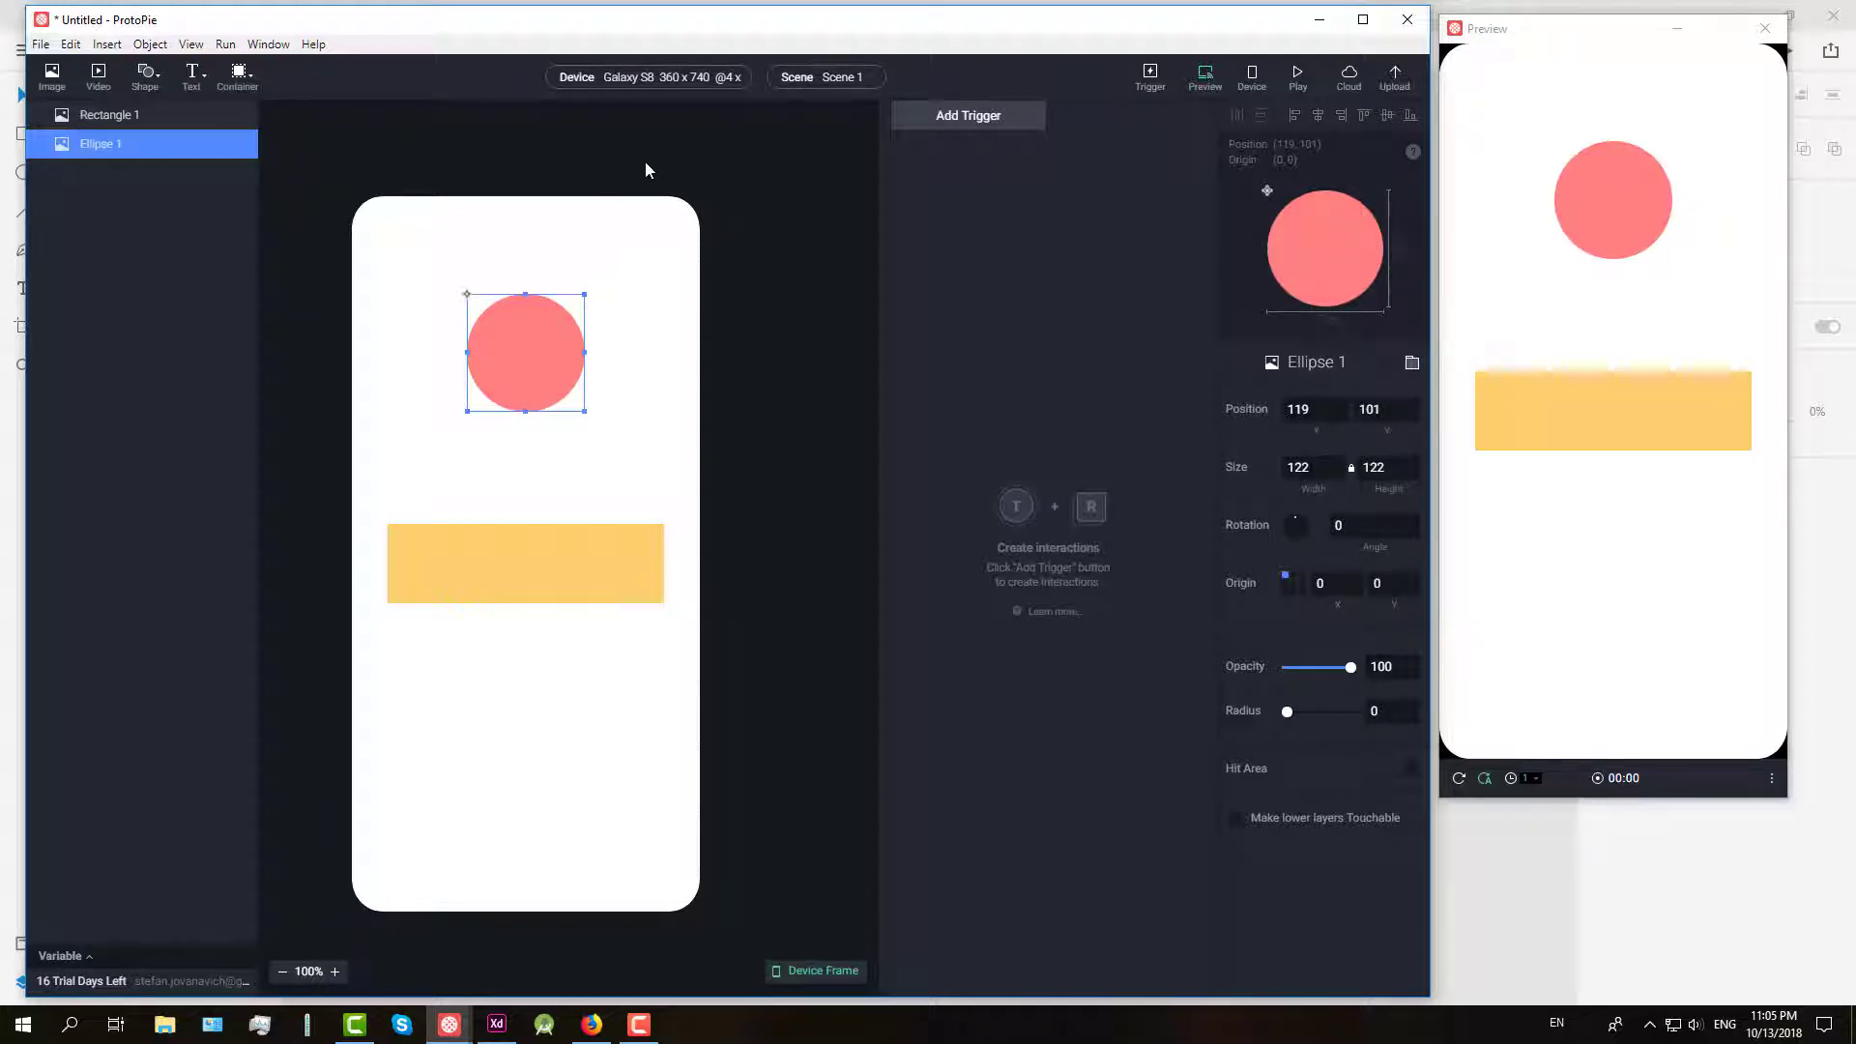
pyautogui.click(970, 116)
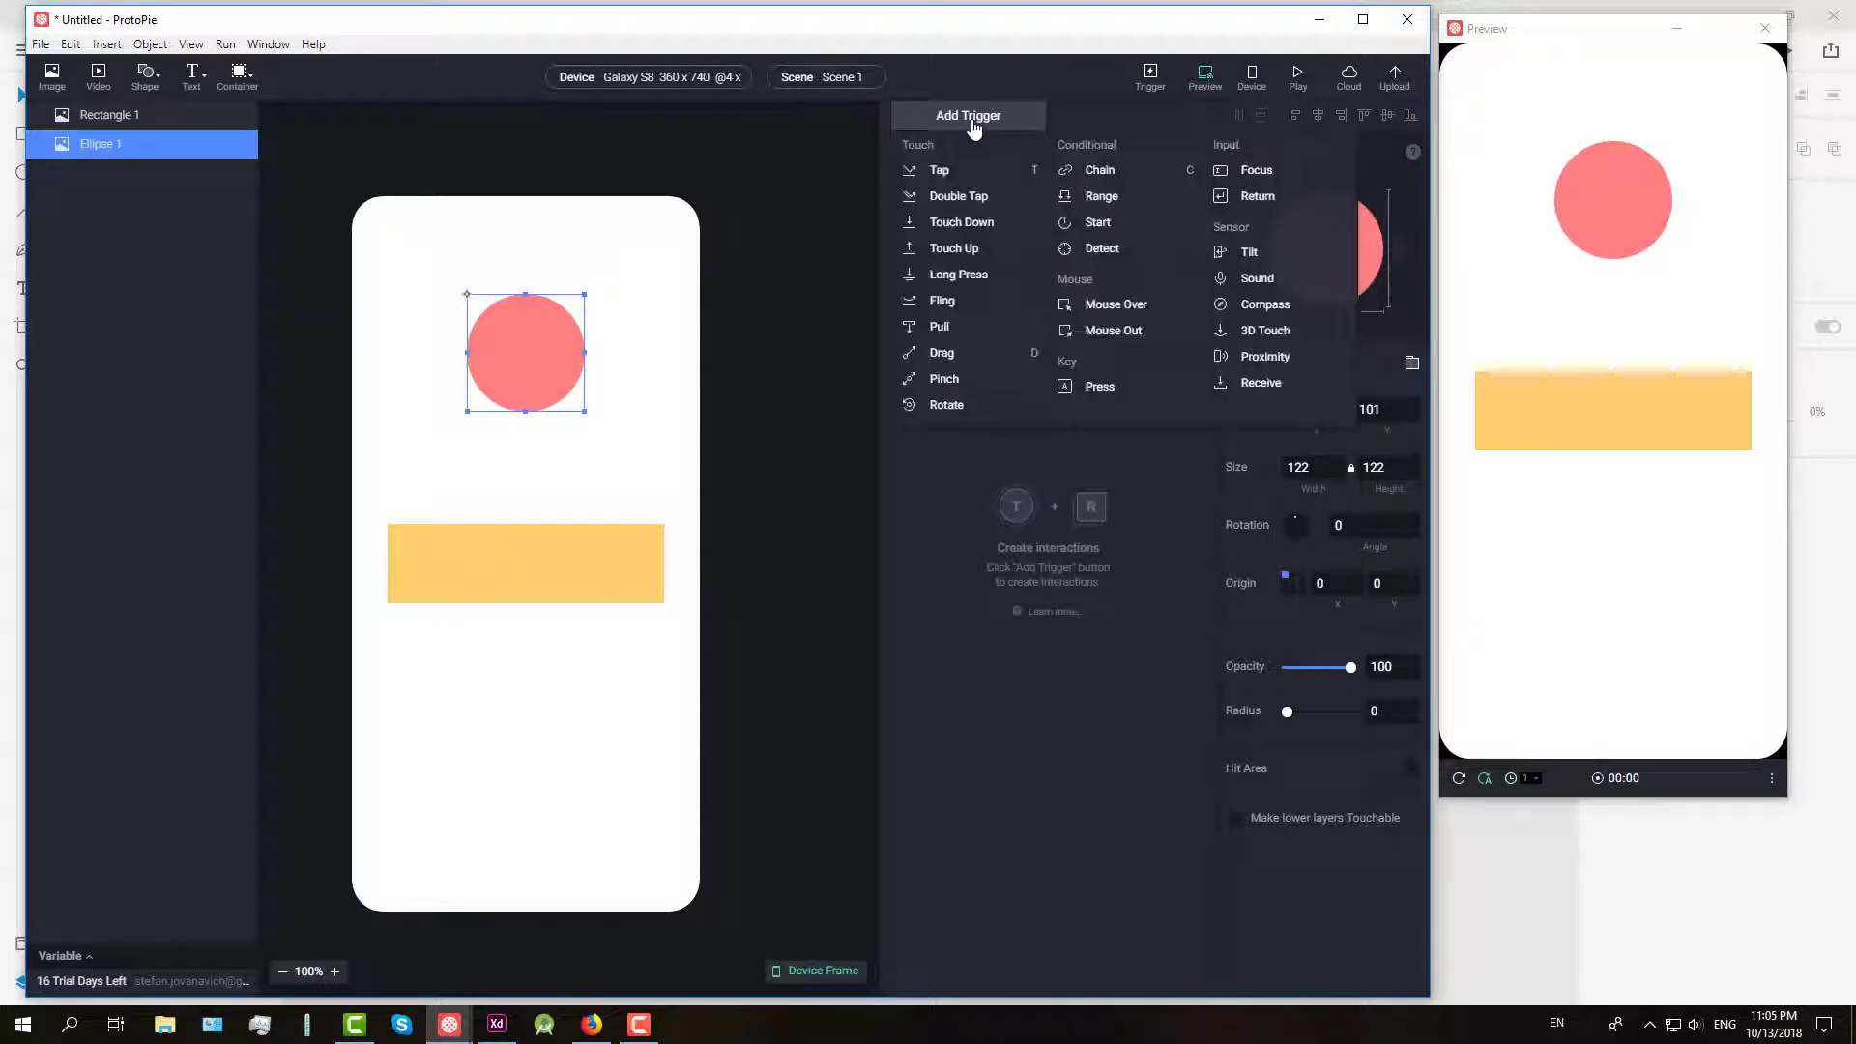
pyautogui.click(956, 182)
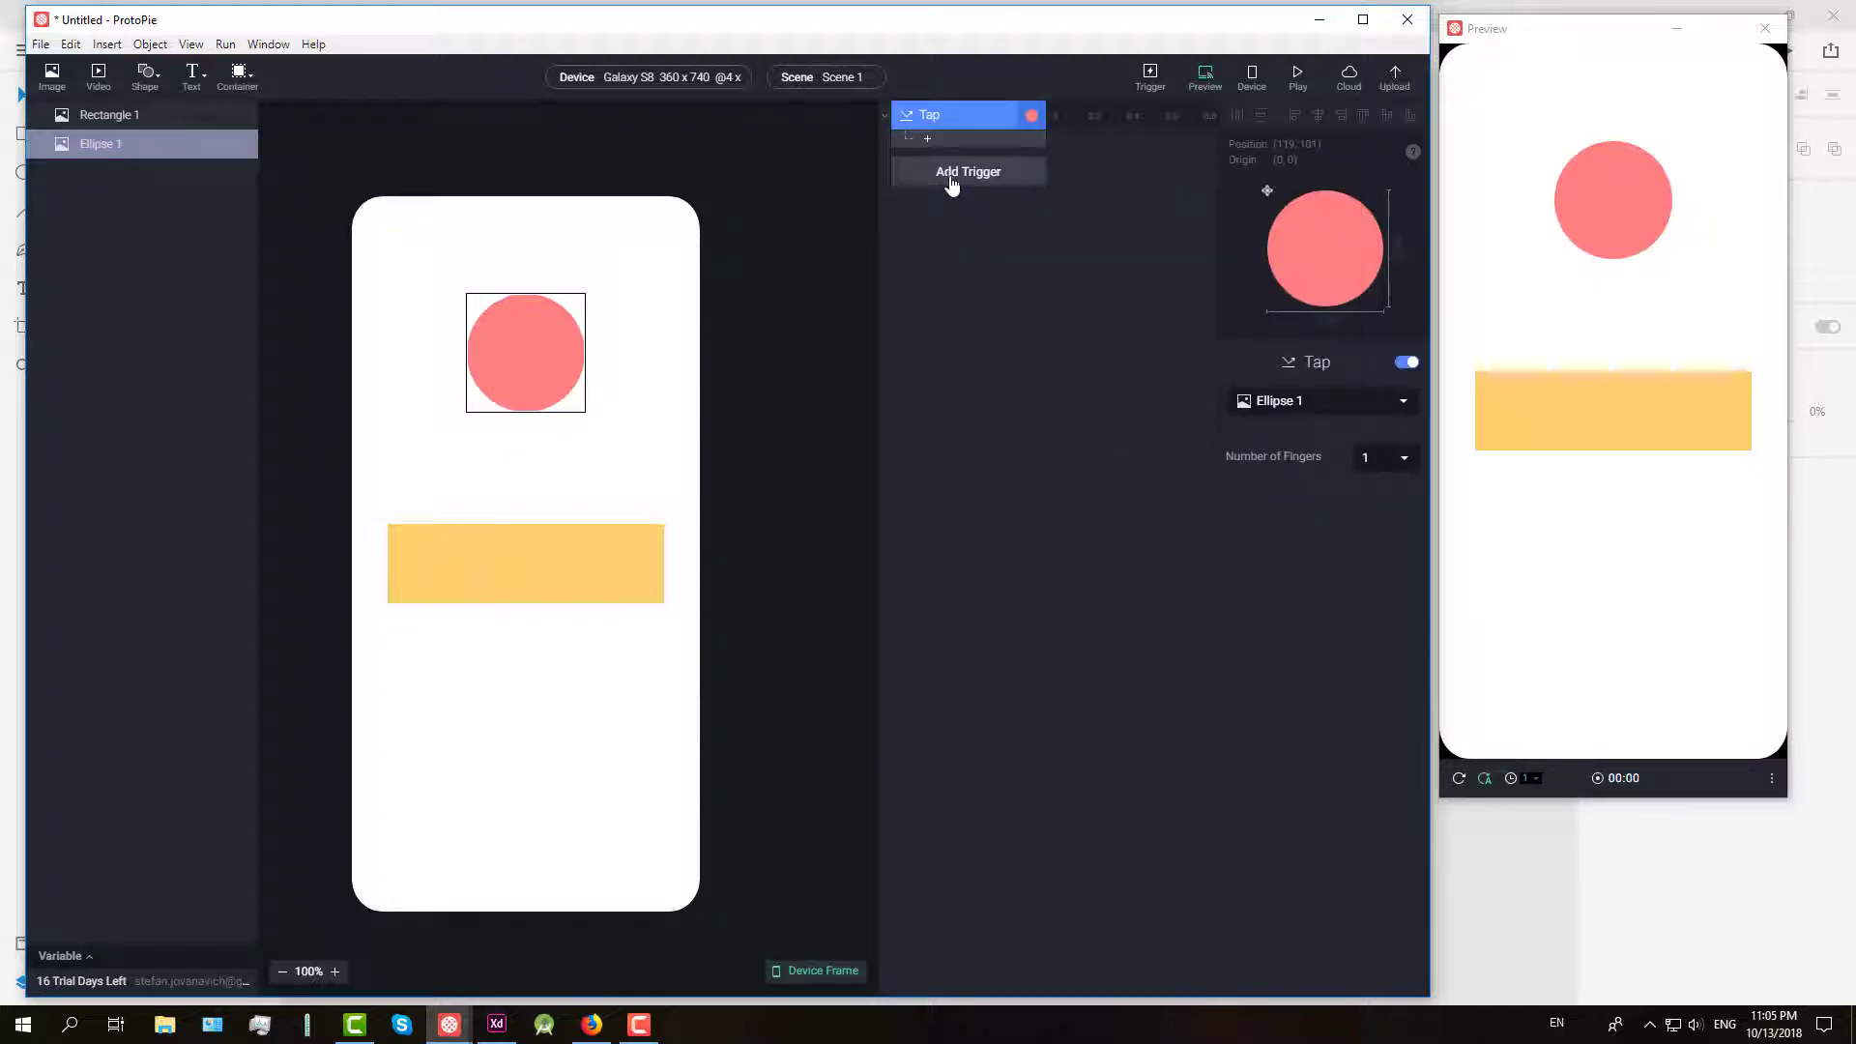
pyautogui.click(928, 138)
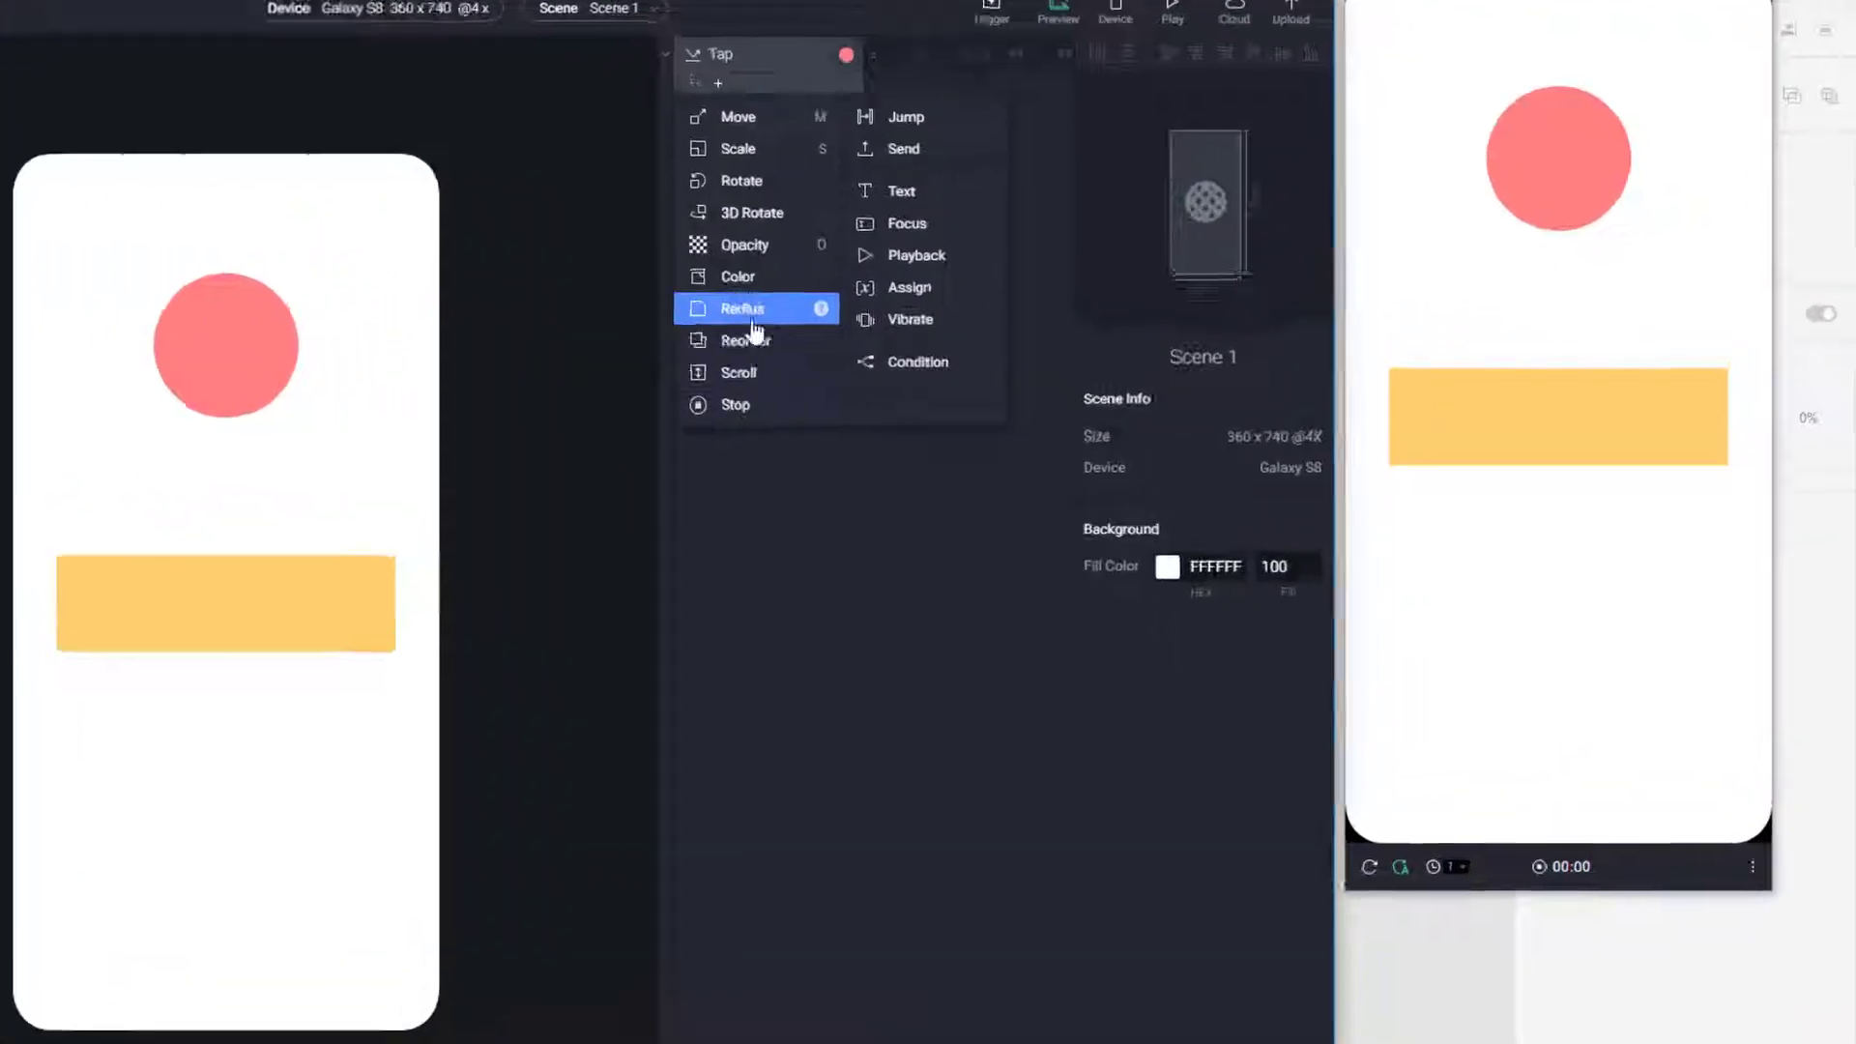
# Add a Radius response targeting Rectangle 1 with Radius To 50
pyautogui.click(952, 334)
pyautogui.click(1066, 414)
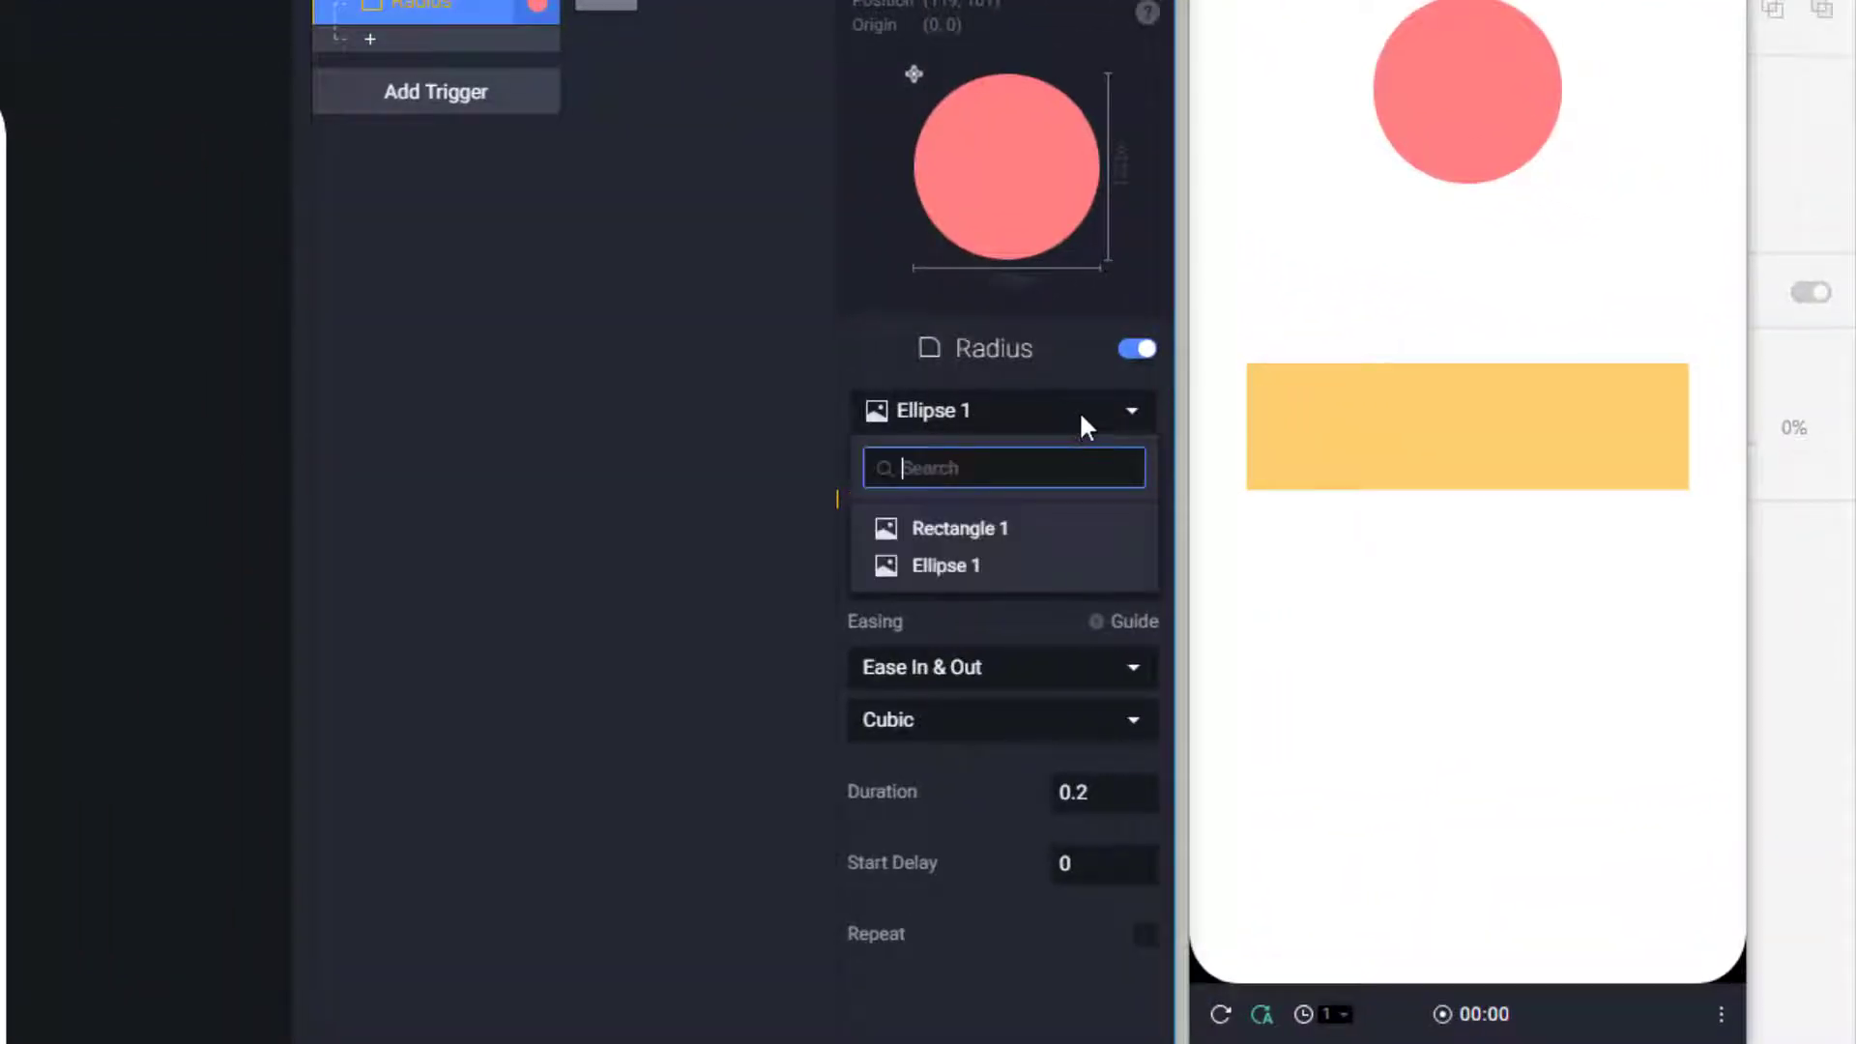
pyautogui.click(1001, 534)
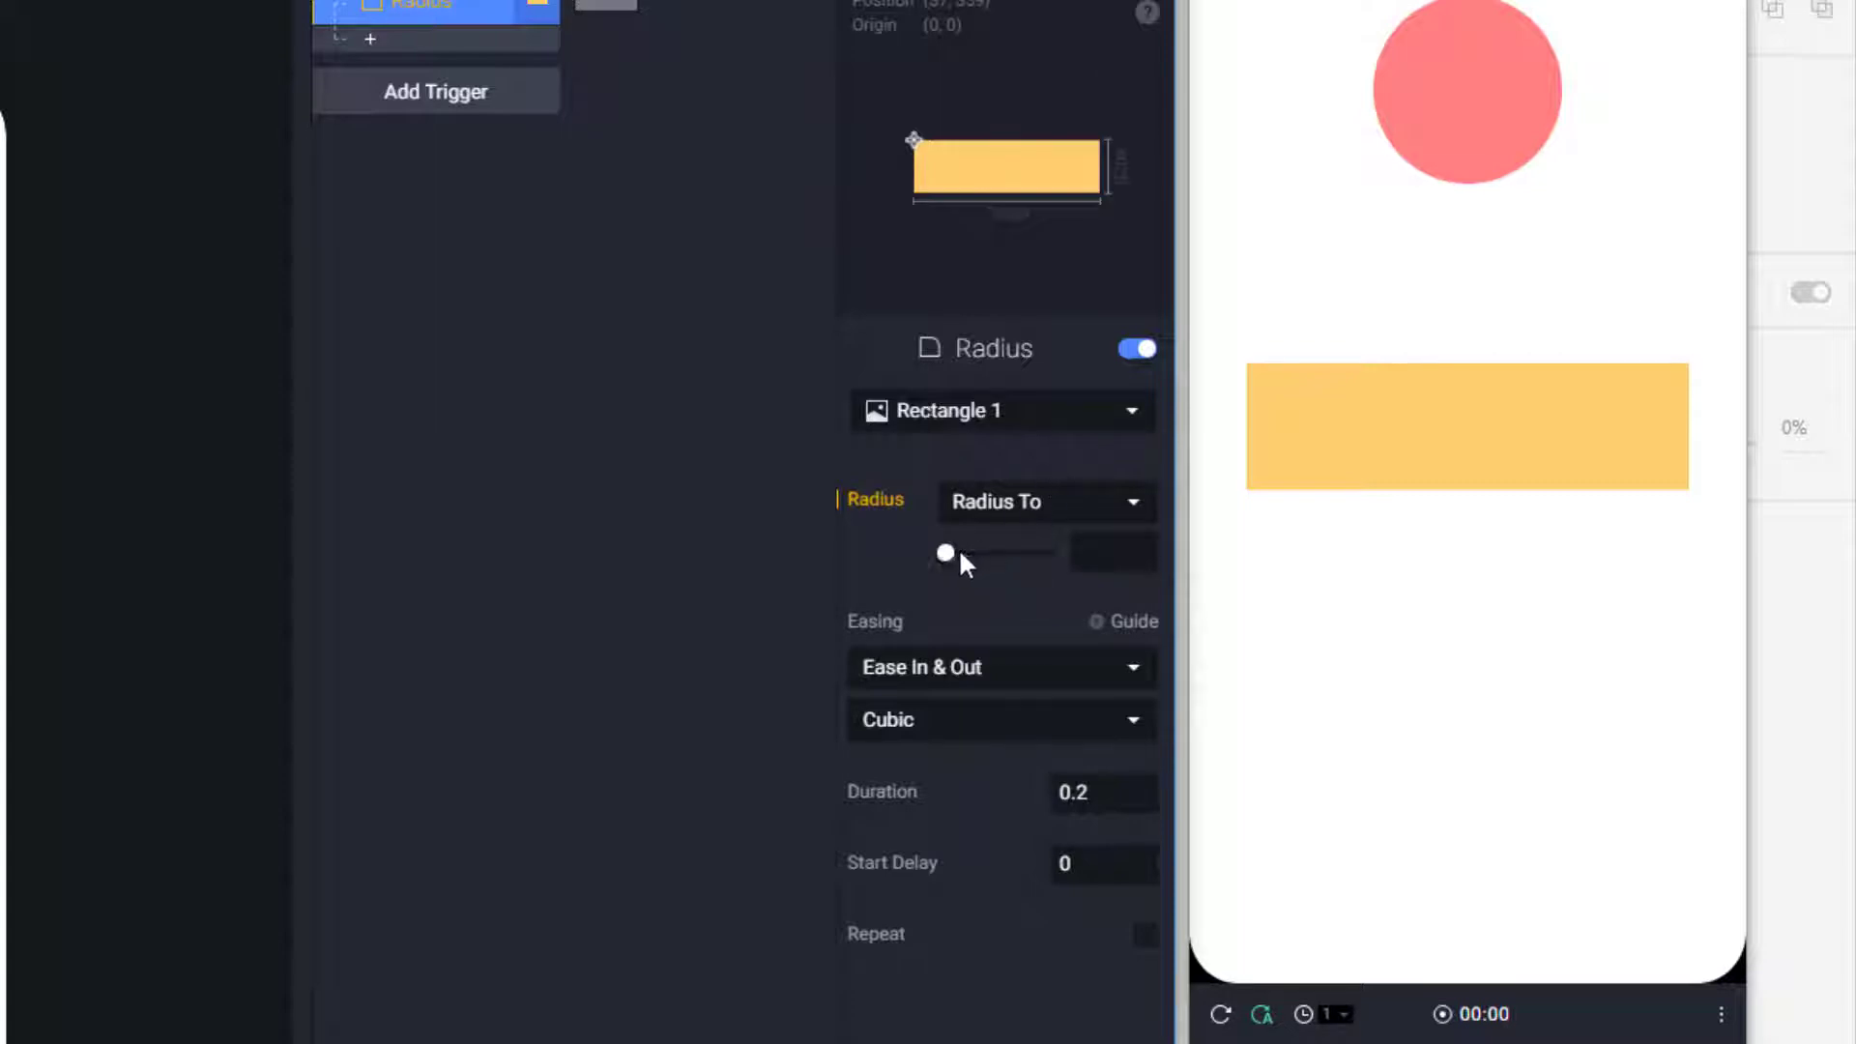
pyautogui.moveTo(961, 558); pyautogui.dragTo(982, 553)
pyautogui.click(1073, 561)
pyautogui.write('50')
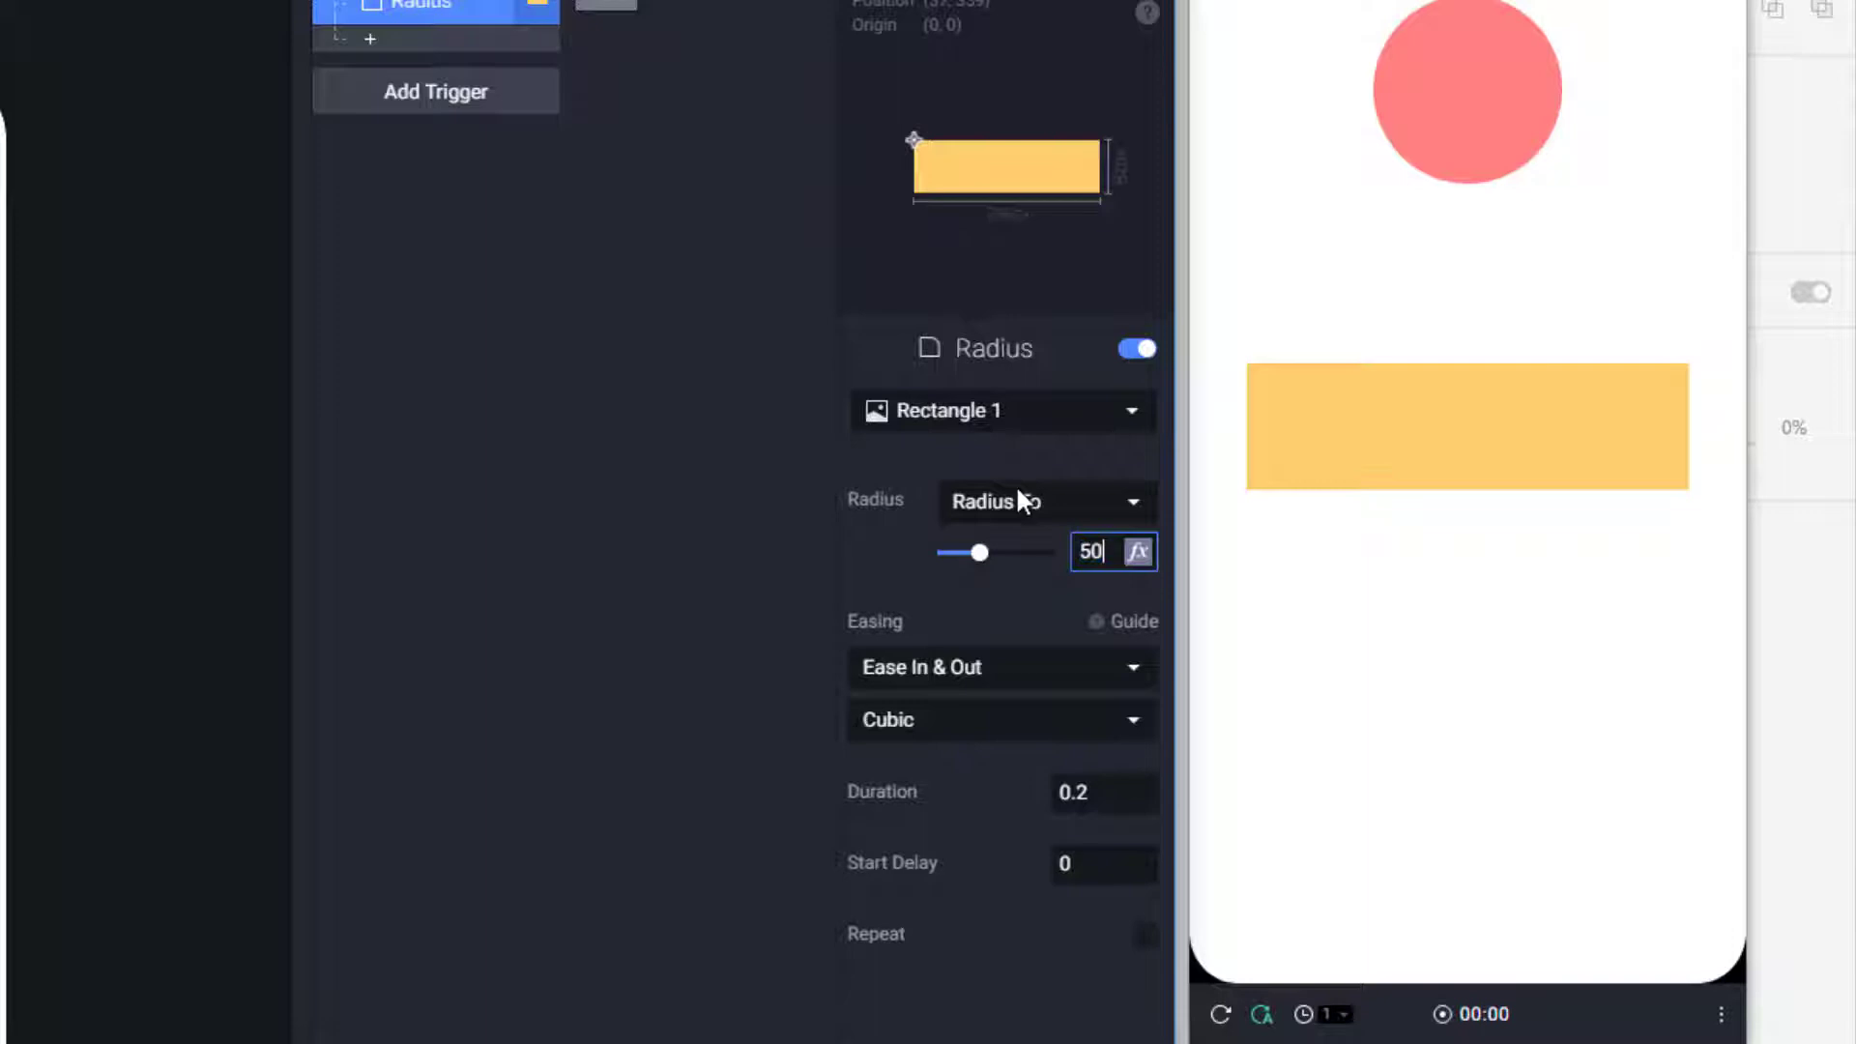
pyautogui.press('Return')
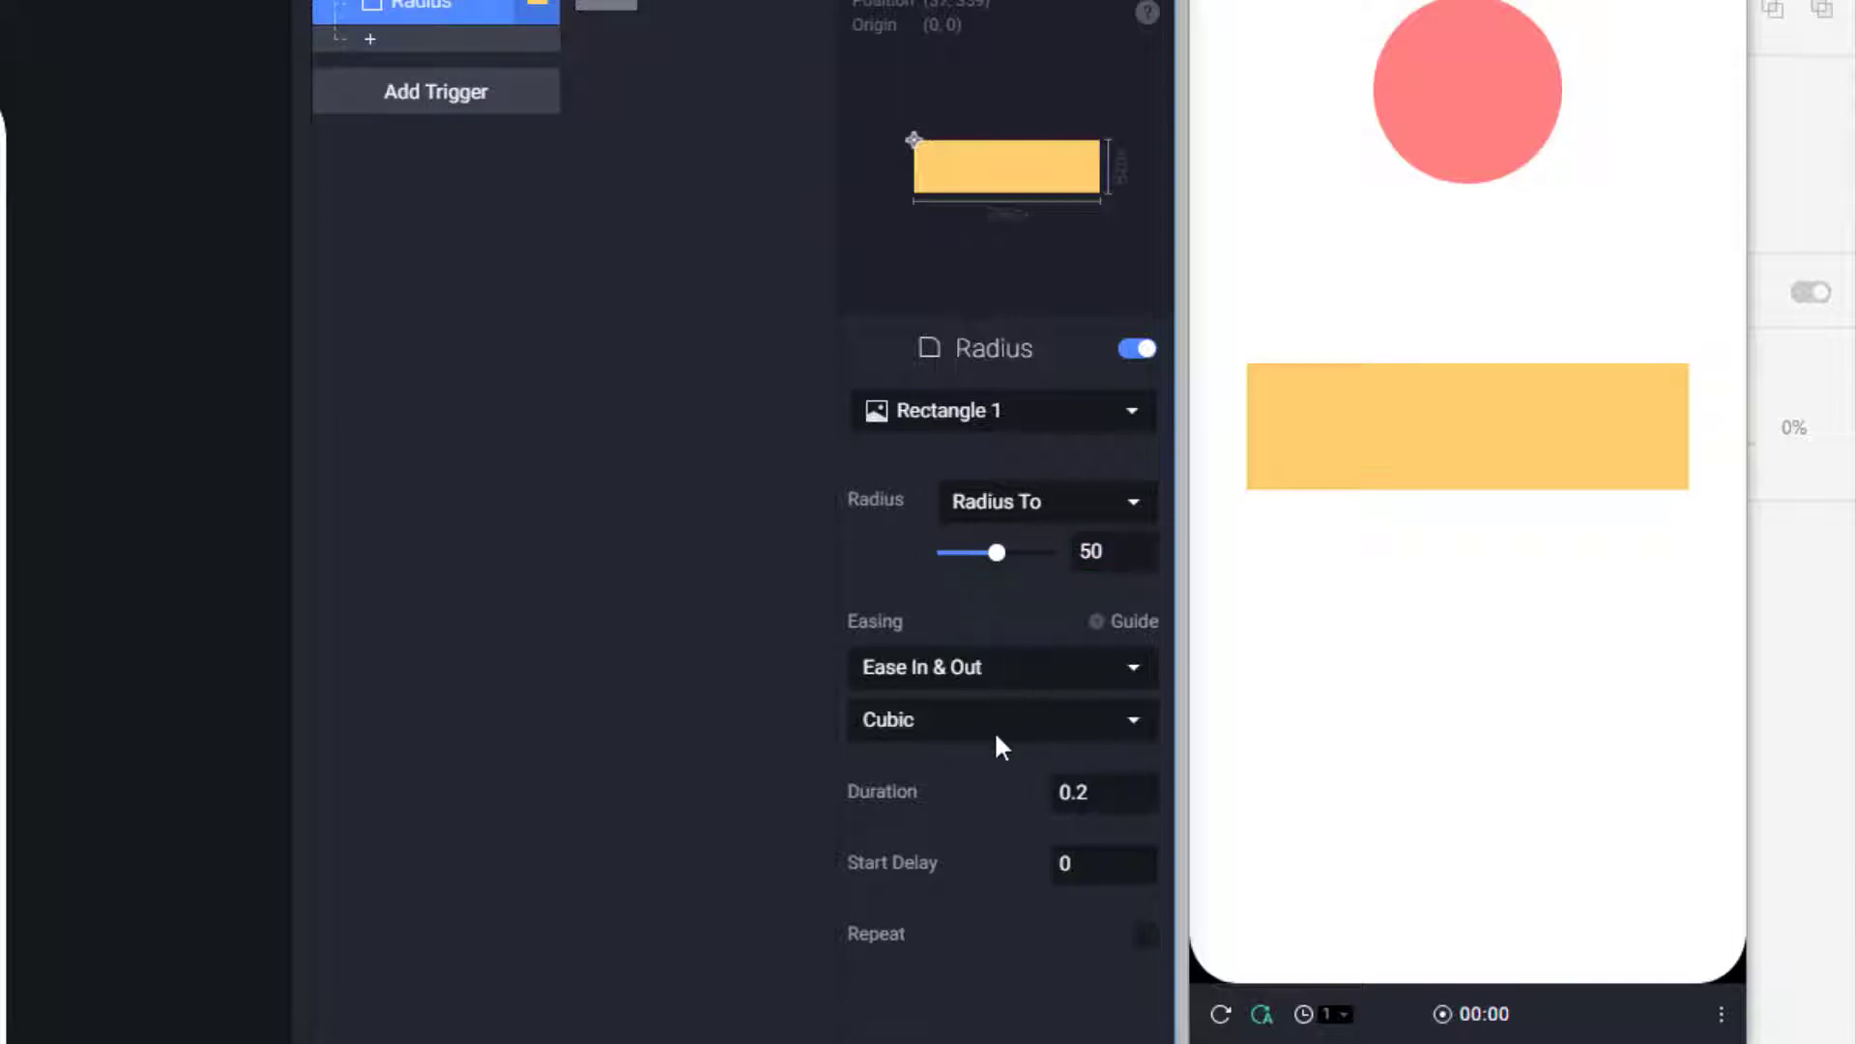
# Set the Radius response easing to Ease In & Out Sine with duration 0.8
pyautogui.click(1083, 668)
pyautogui.click(1083, 667)
pyautogui.click(1033, 719)
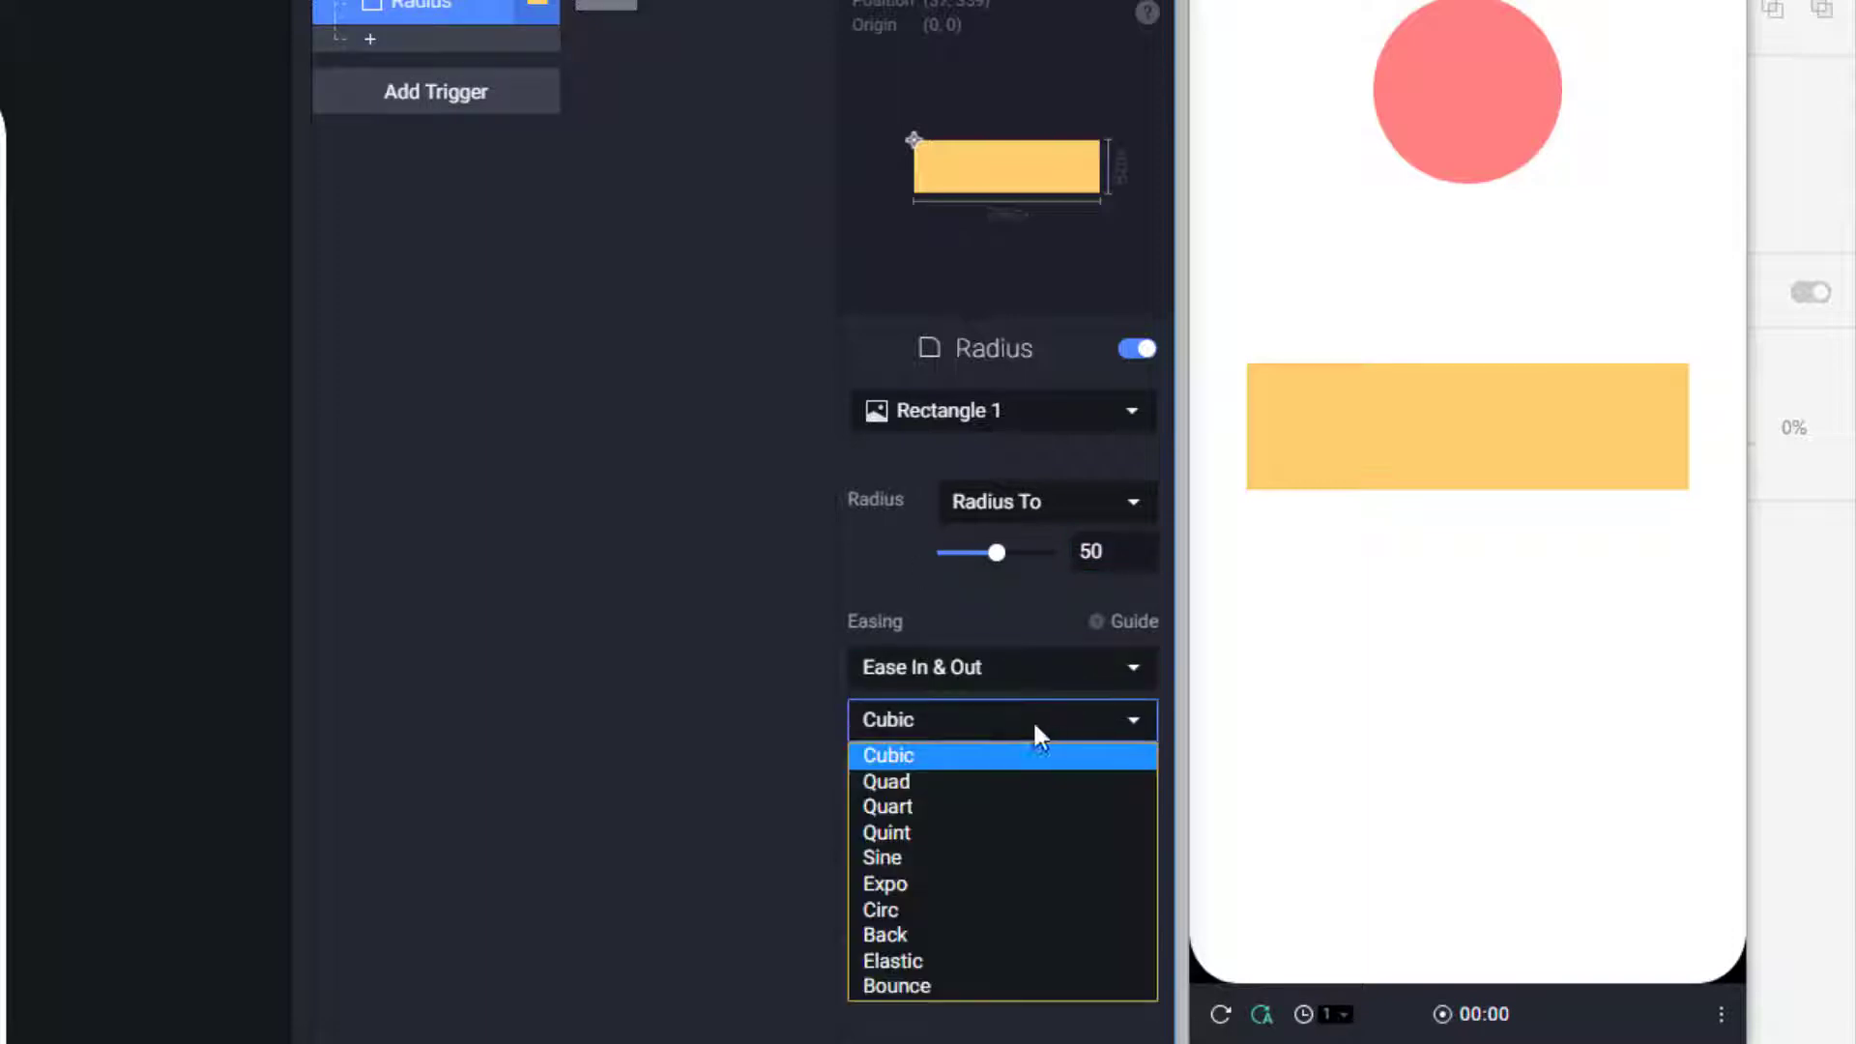
pyautogui.click(897, 857)
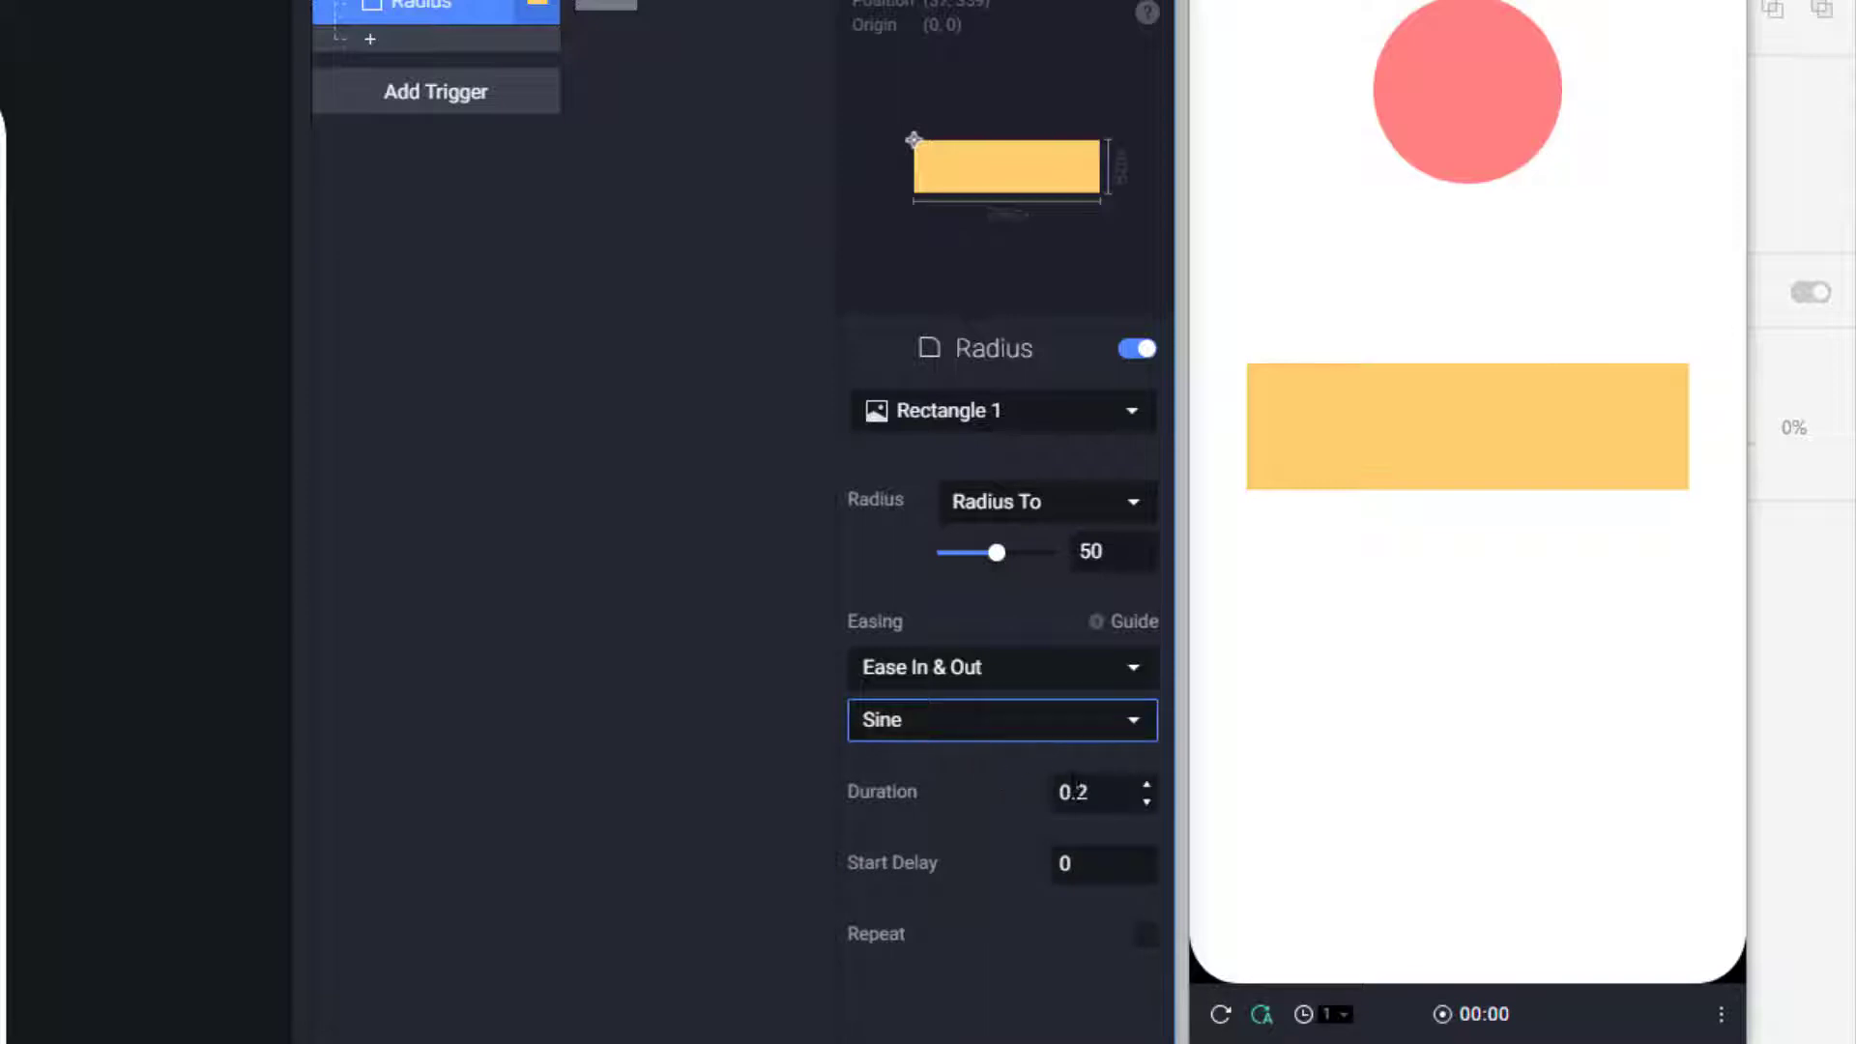
pyautogui.doubleClick(1080, 793)
pyautogui.write('8')
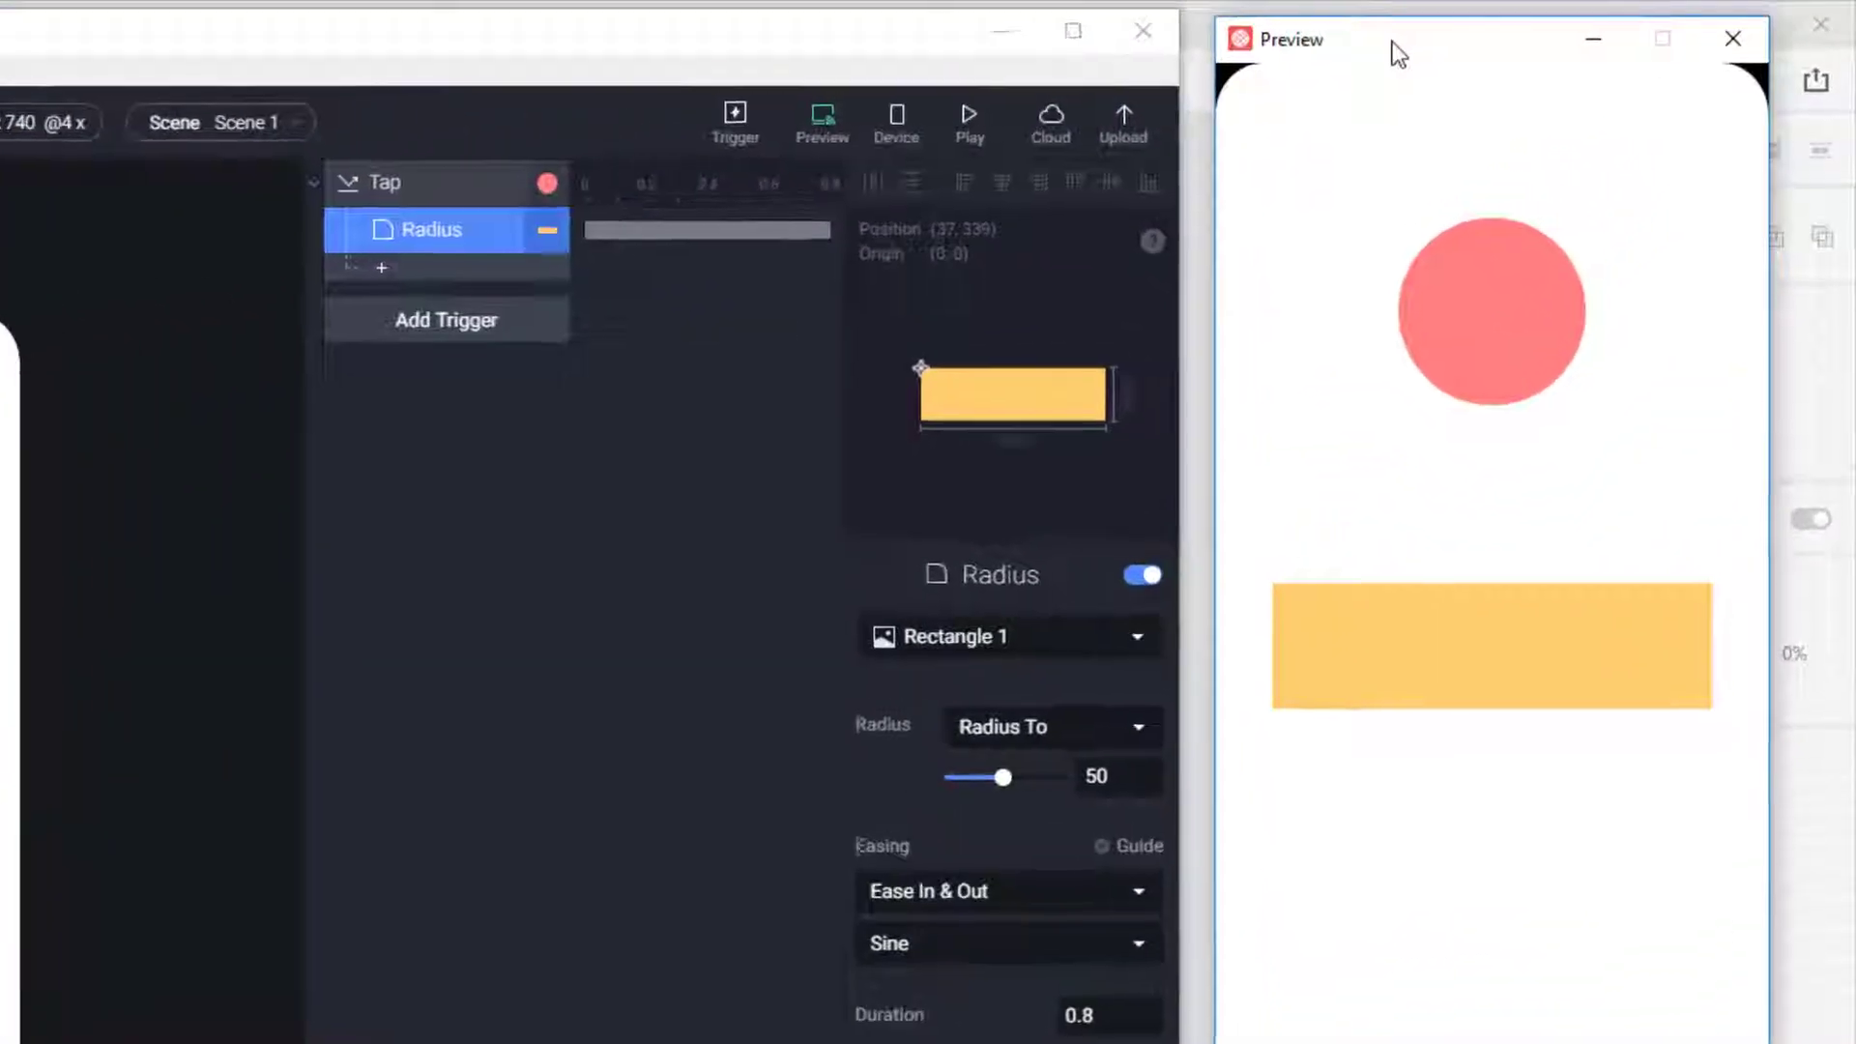
# Test the corner rounding in Preview, then add an Opacity response to Tap
pyautogui.click(1489, 301)
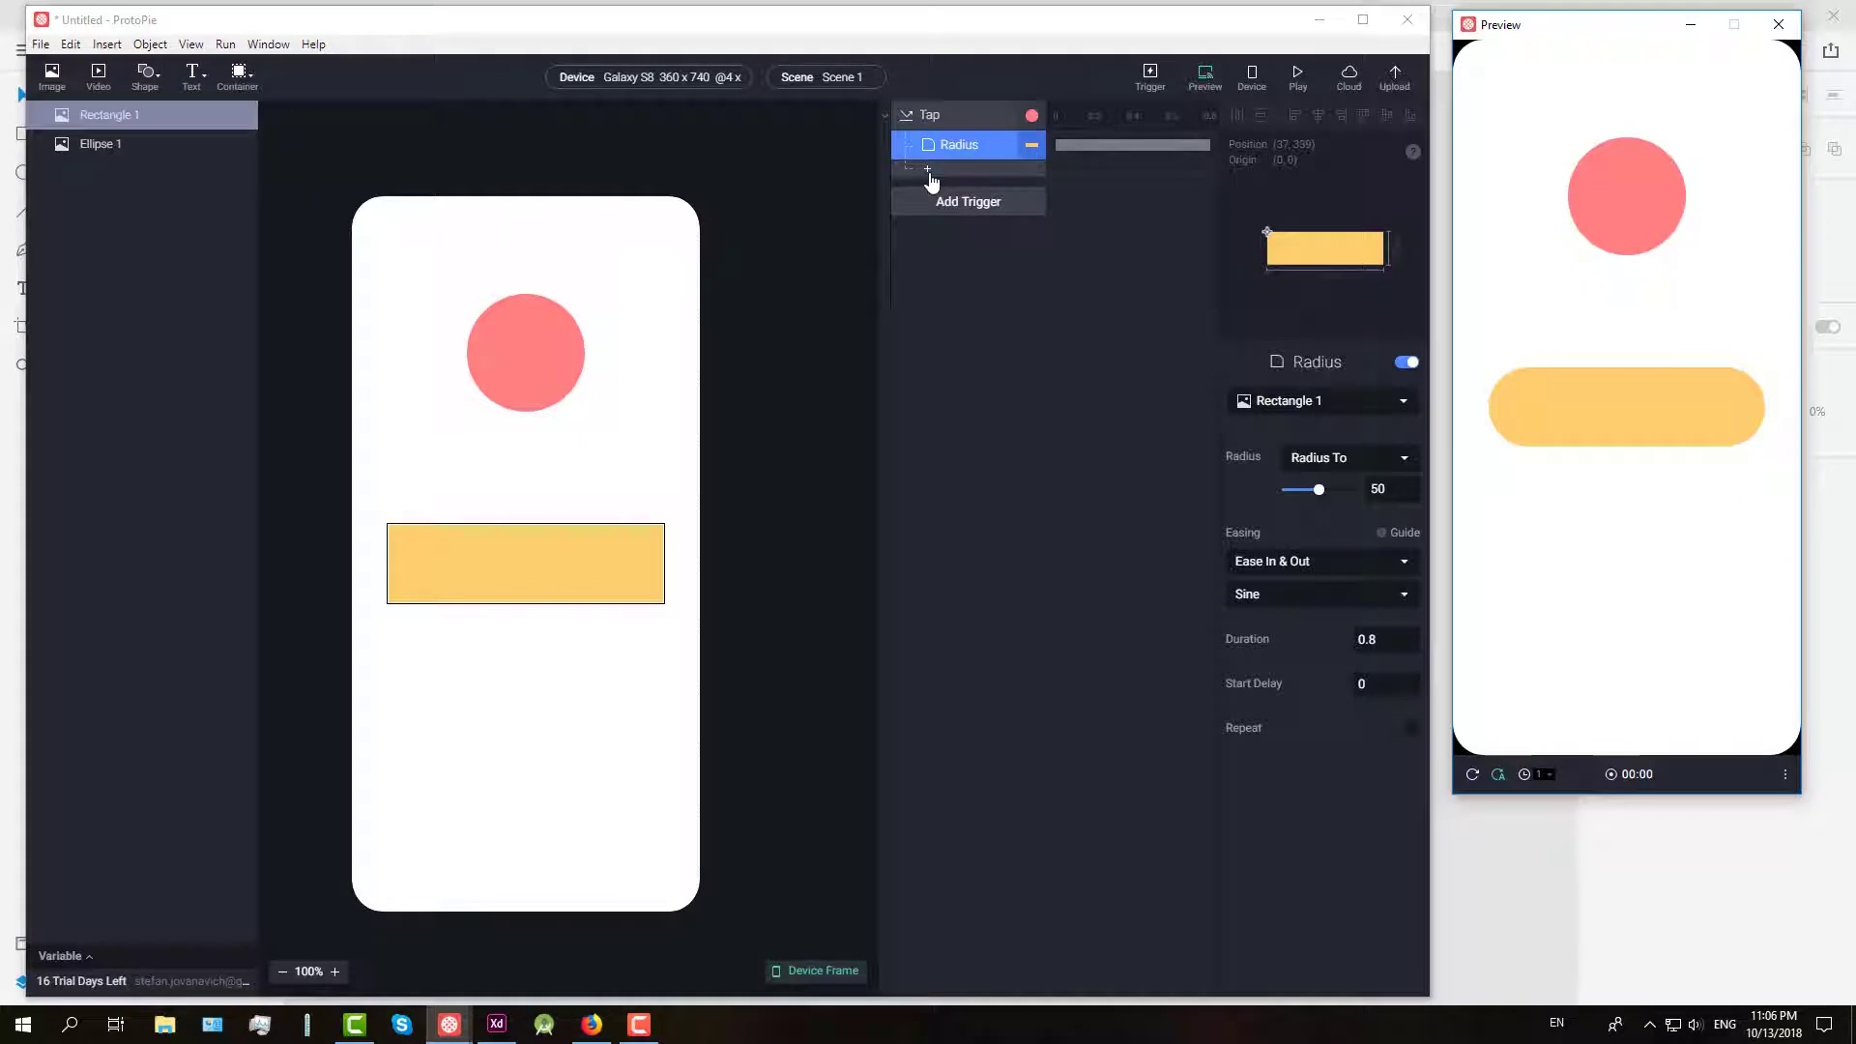
pyautogui.click(931, 180)
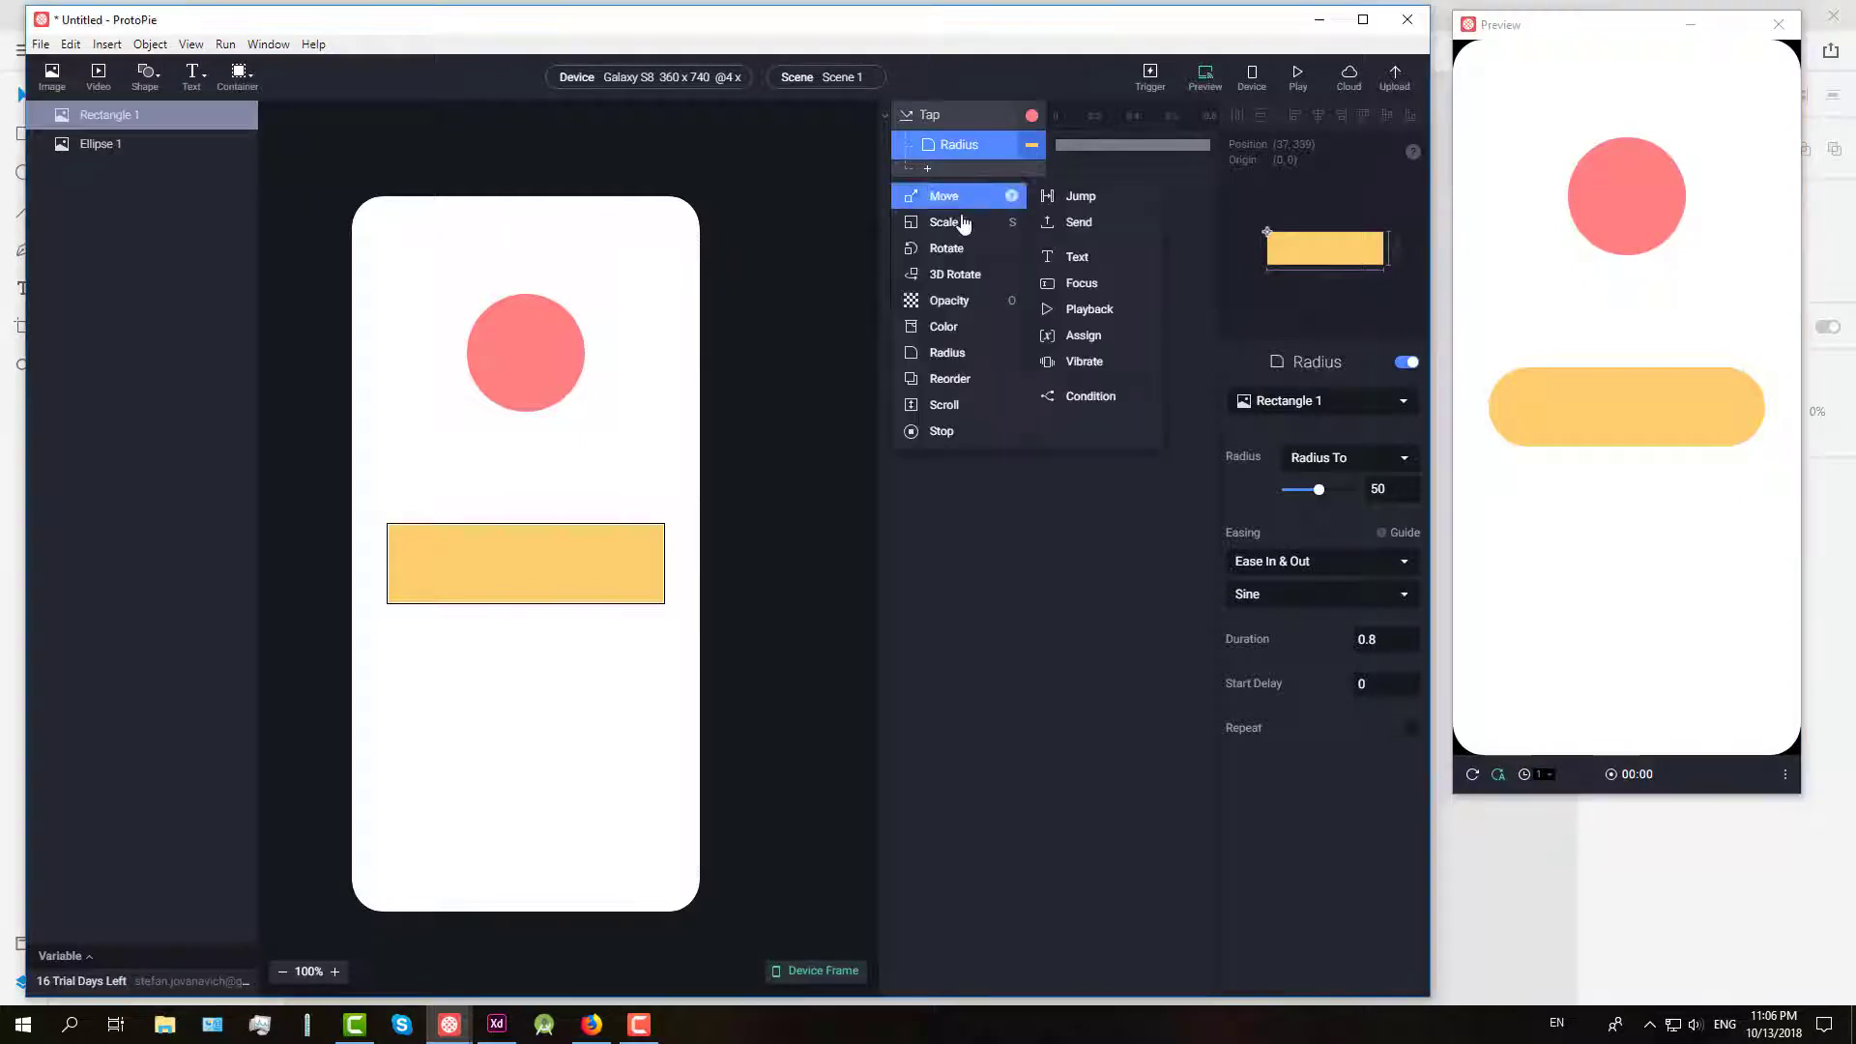
pyautogui.click(948, 303)
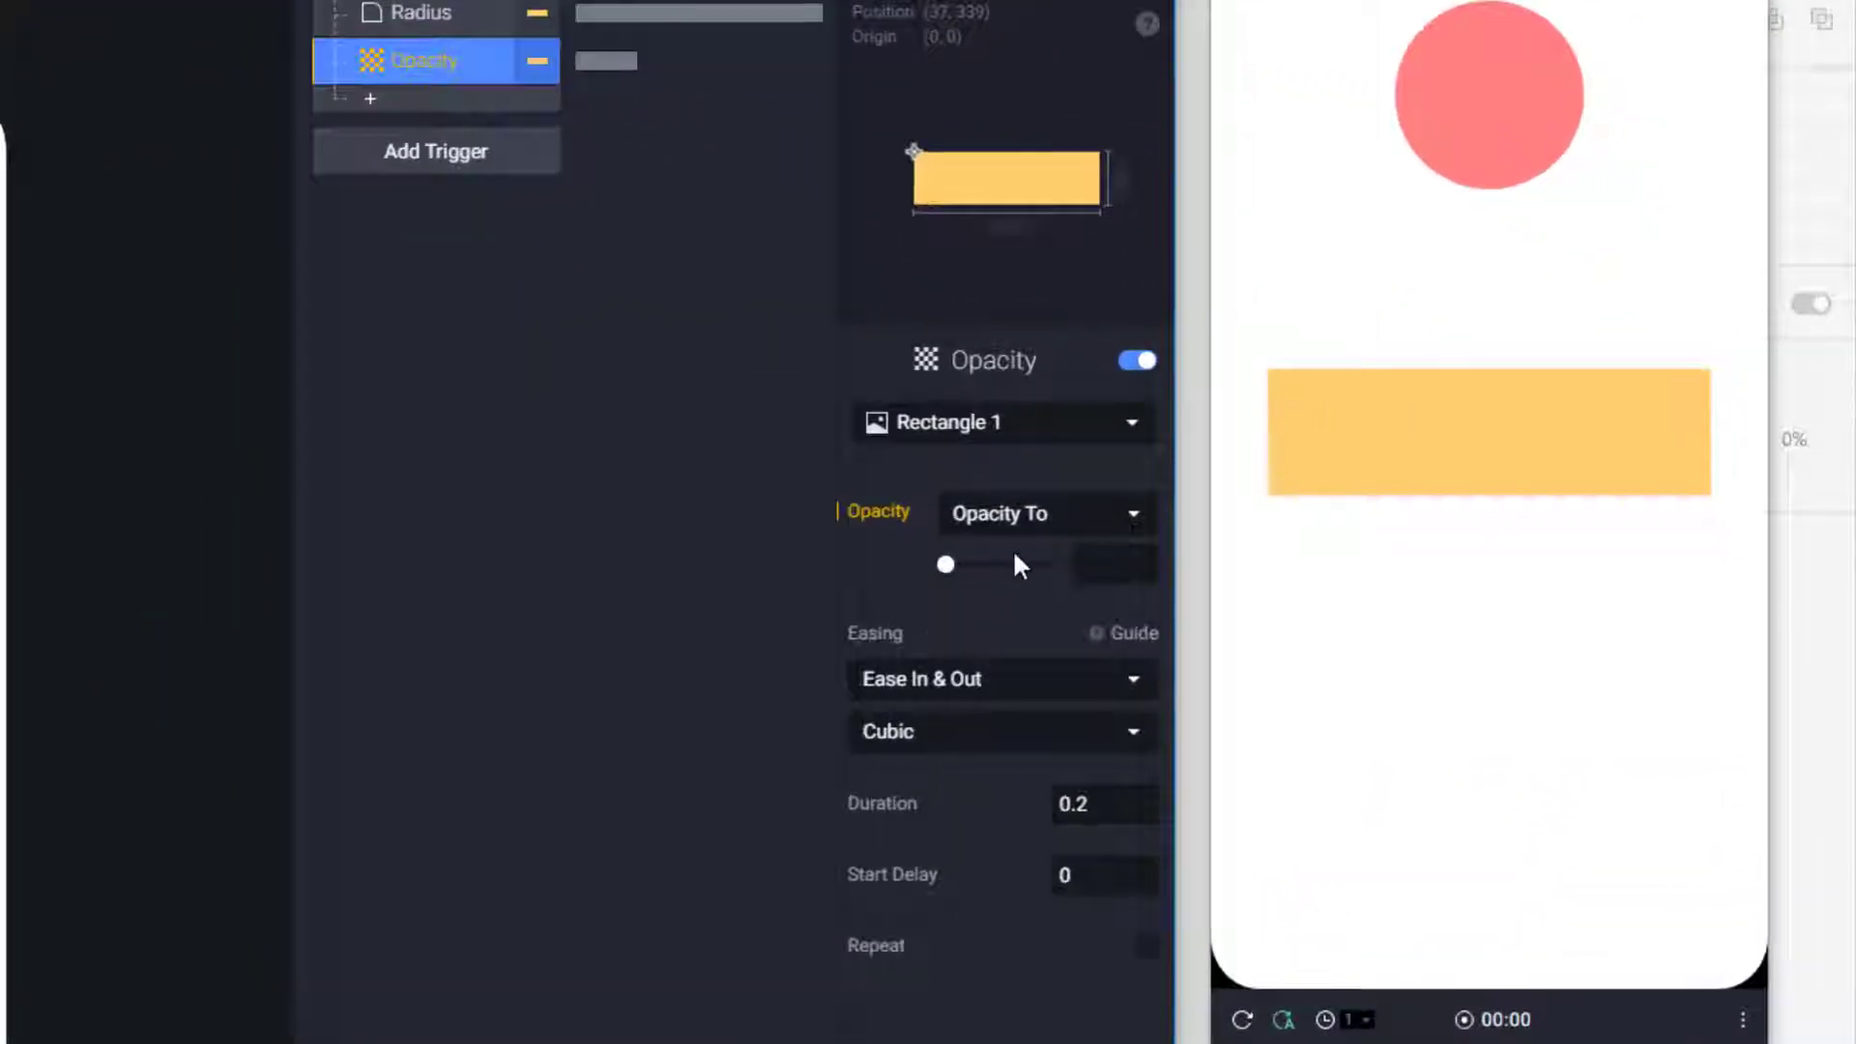
pyautogui.moveTo(947, 565); pyautogui.dragTo(973, 565)
# Set the Opacity response to fade Rectangle 1 to 0 over 0.6 s
pyautogui.click(1090, 563)
pyautogui.write('50')
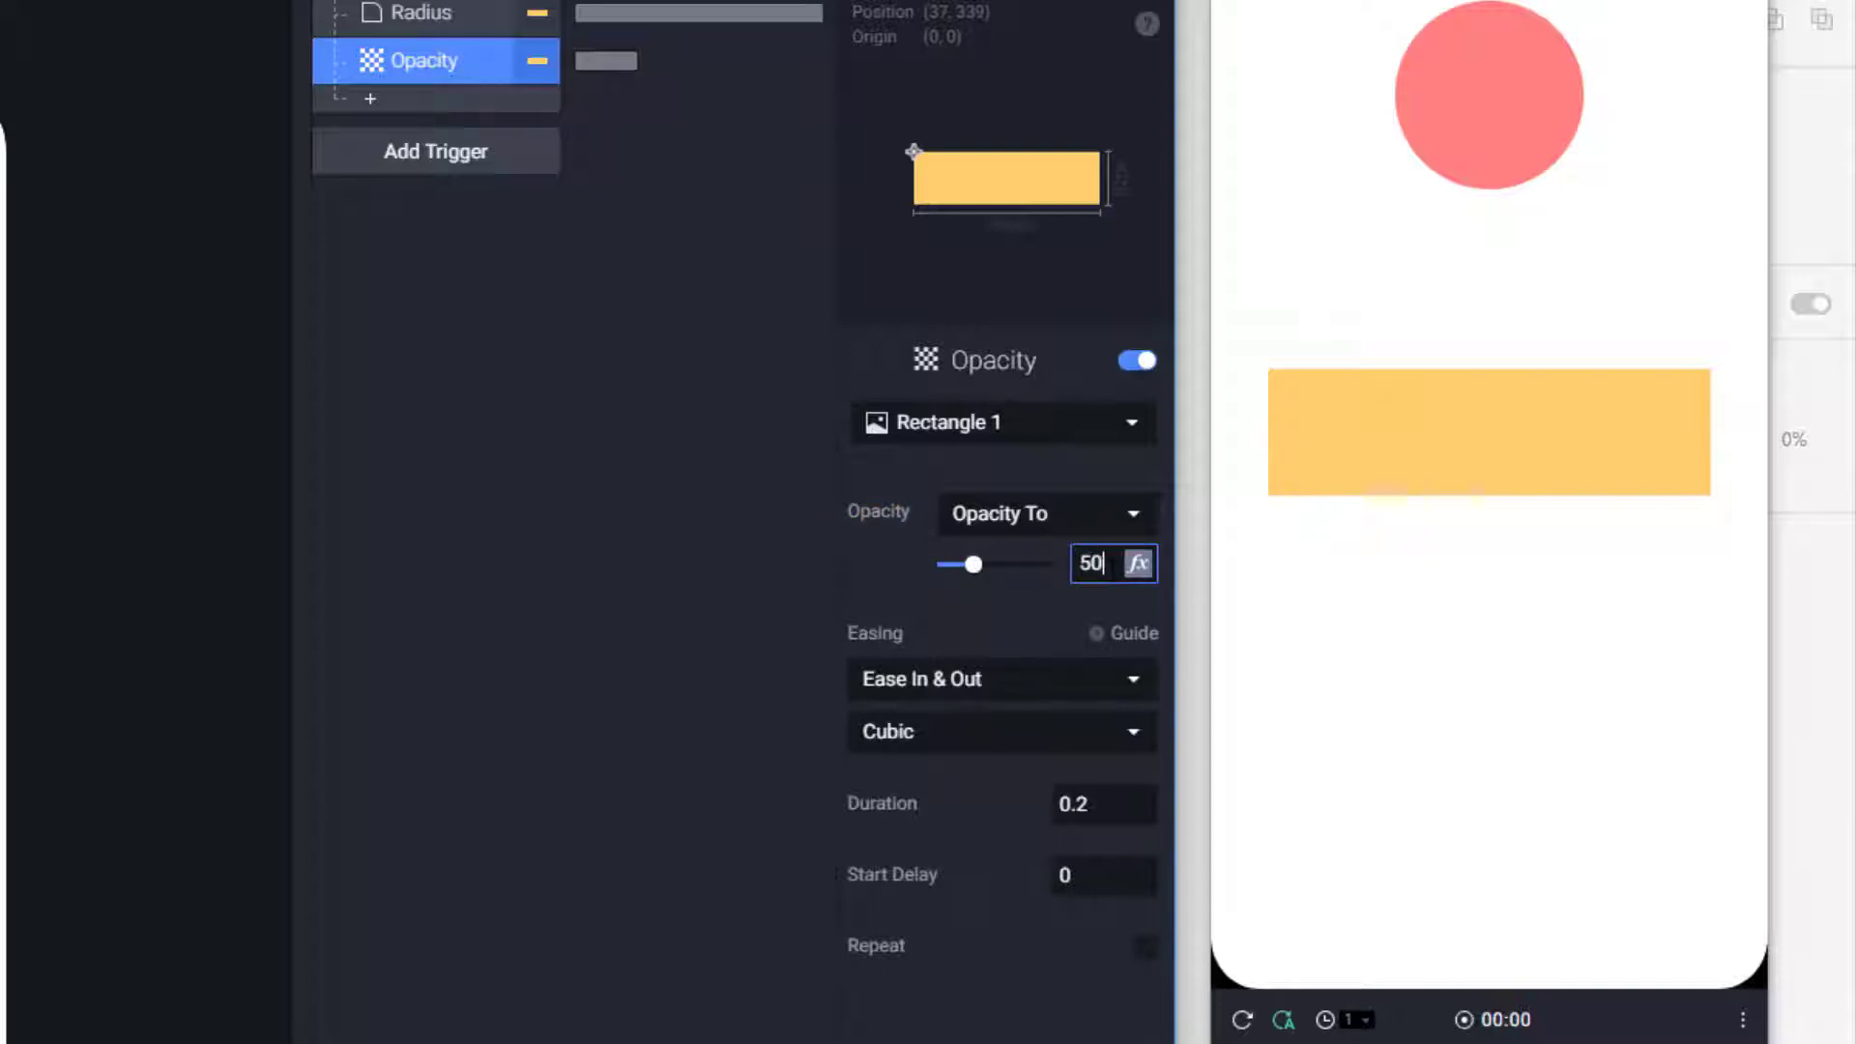
pyautogui.doubleClick(1112, 565)
pyautogui.write('0')
pyautogui.press('Return')
pyautogui.doubleClick(1098, 790)
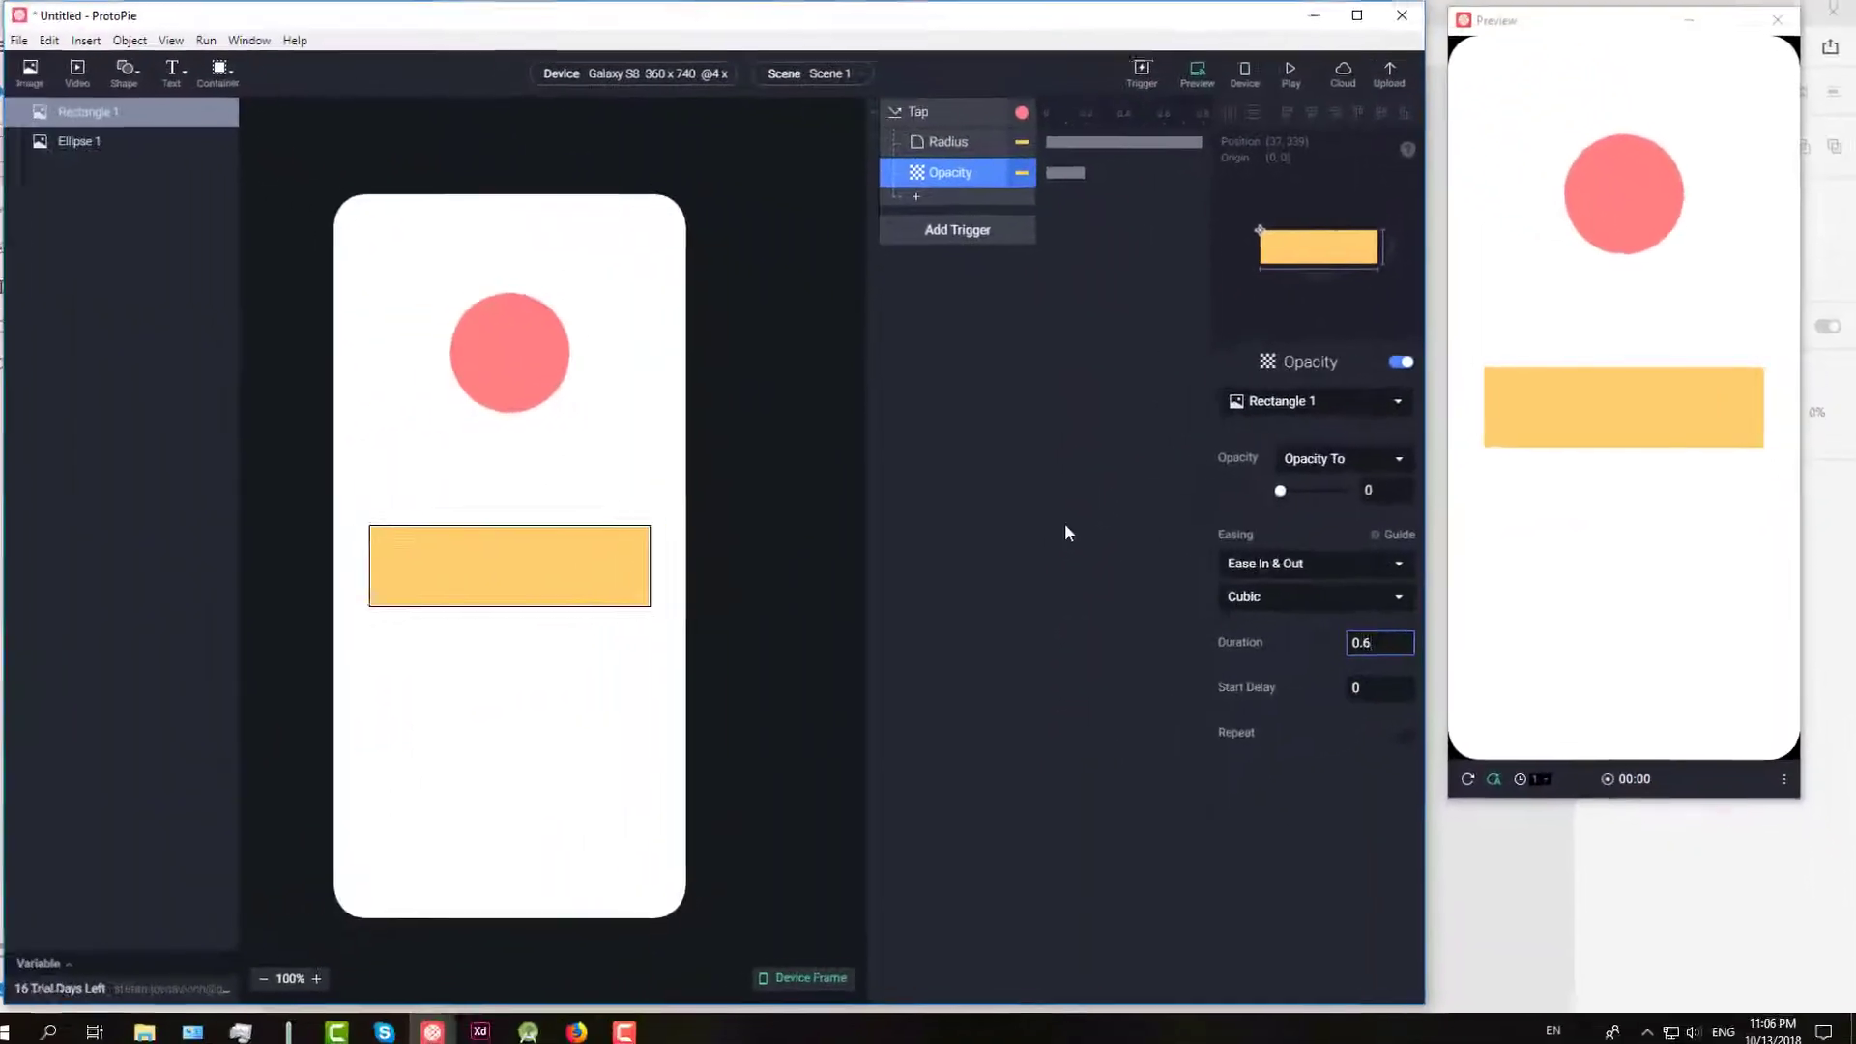
pyautogui.click(641, 254)
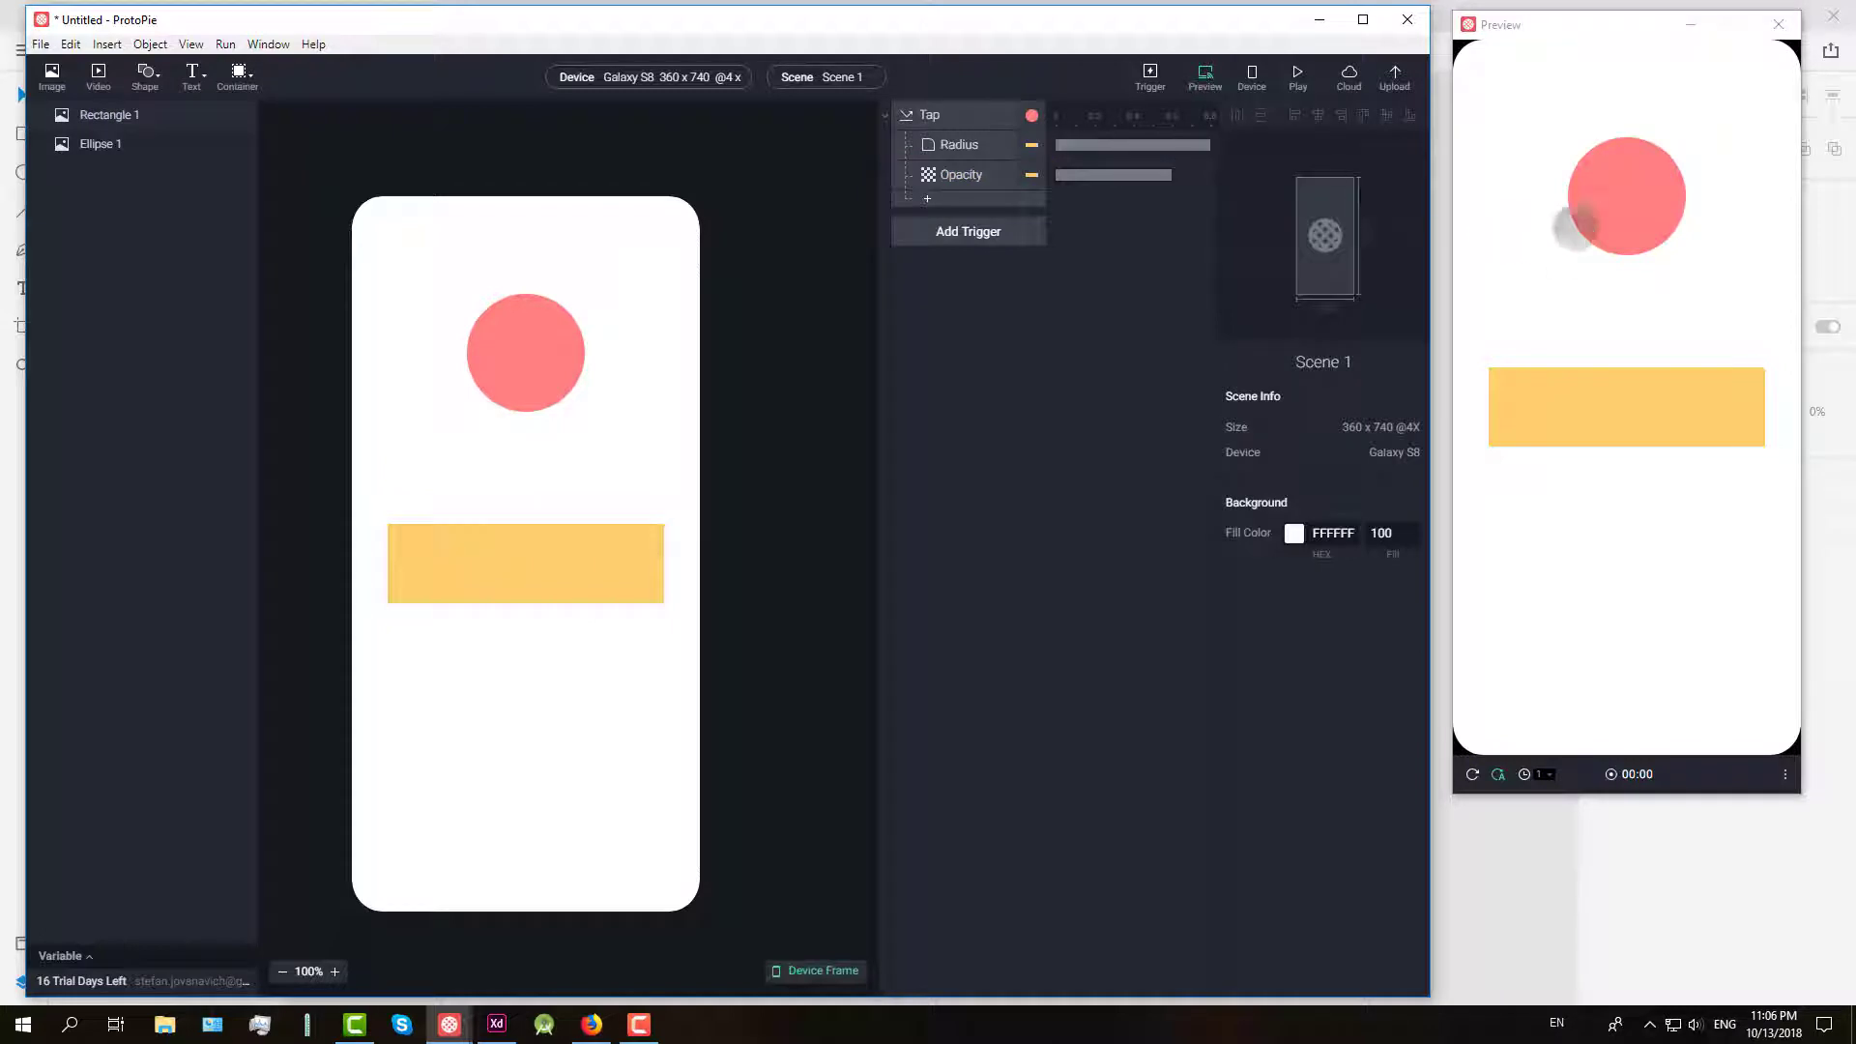
# Give the Opacity response a 0.8 s Start Delay, matching the Radius duration
pyautogui.click(1629, 197)
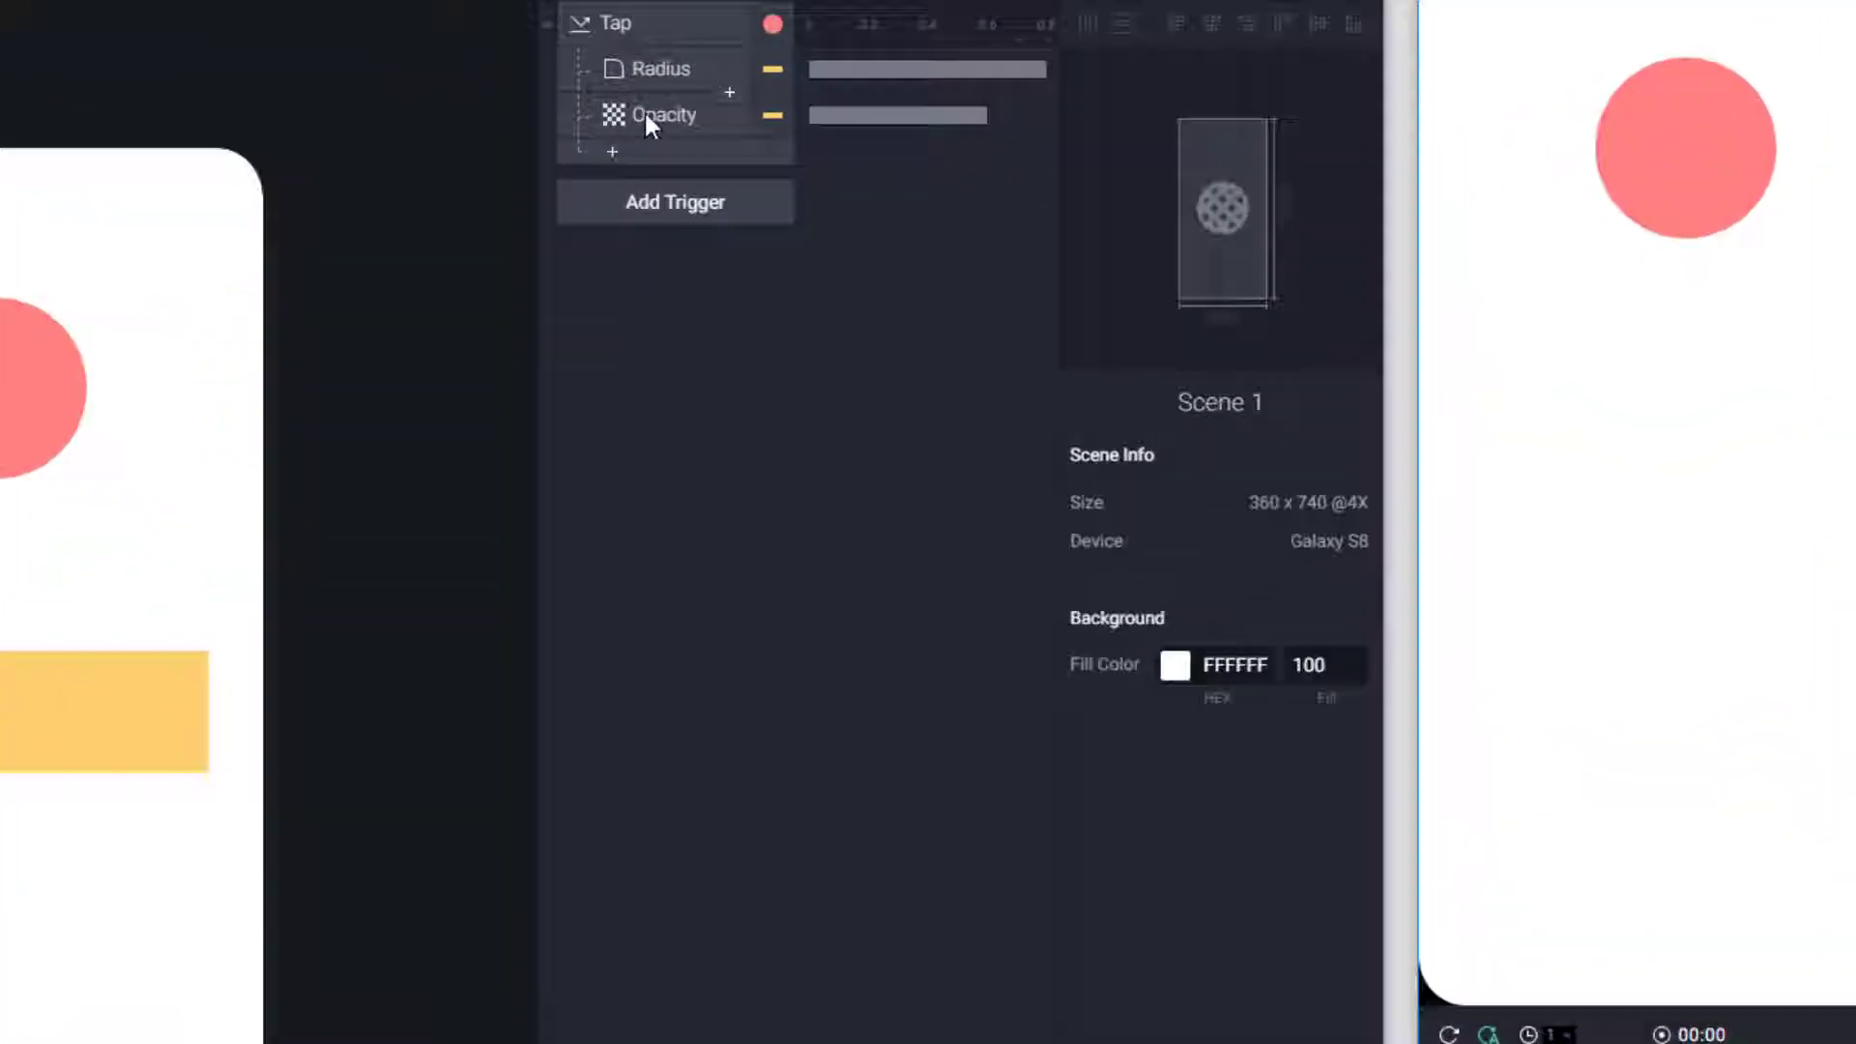
pyautogui.click(961, 174)
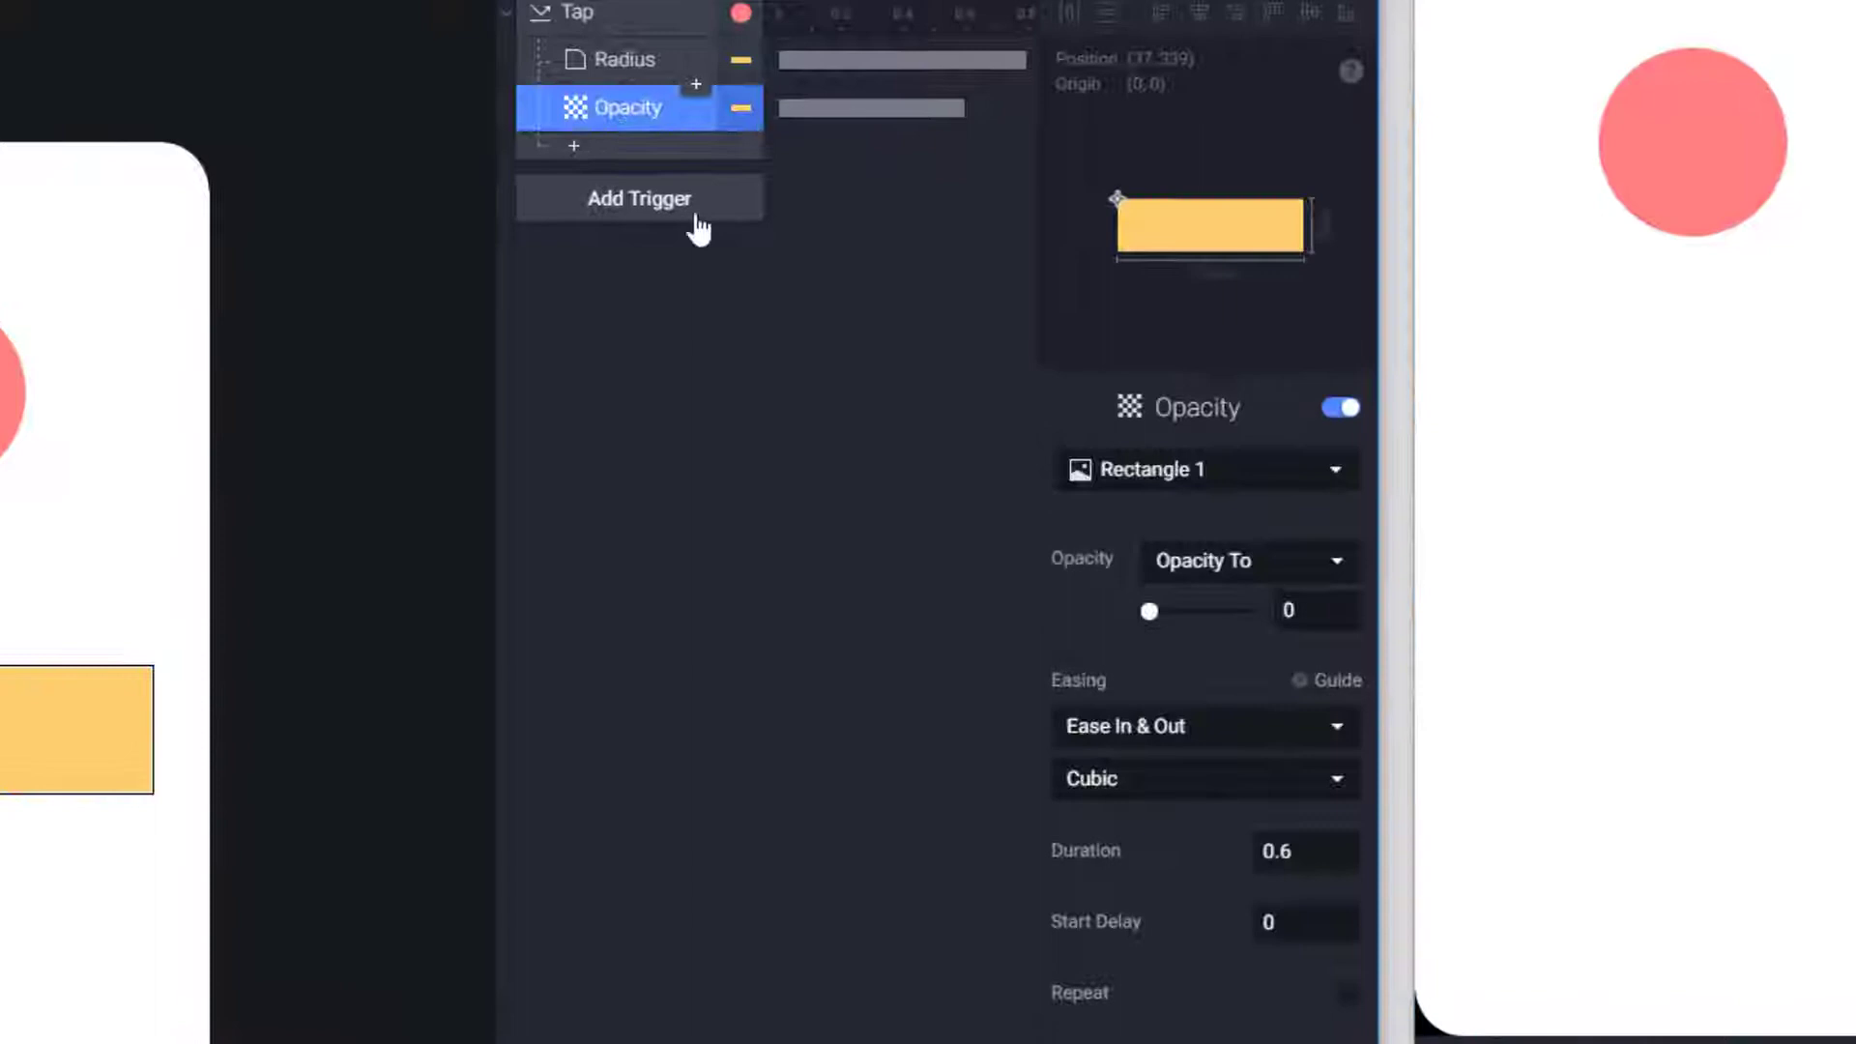
pyautogui.click(634, 66)
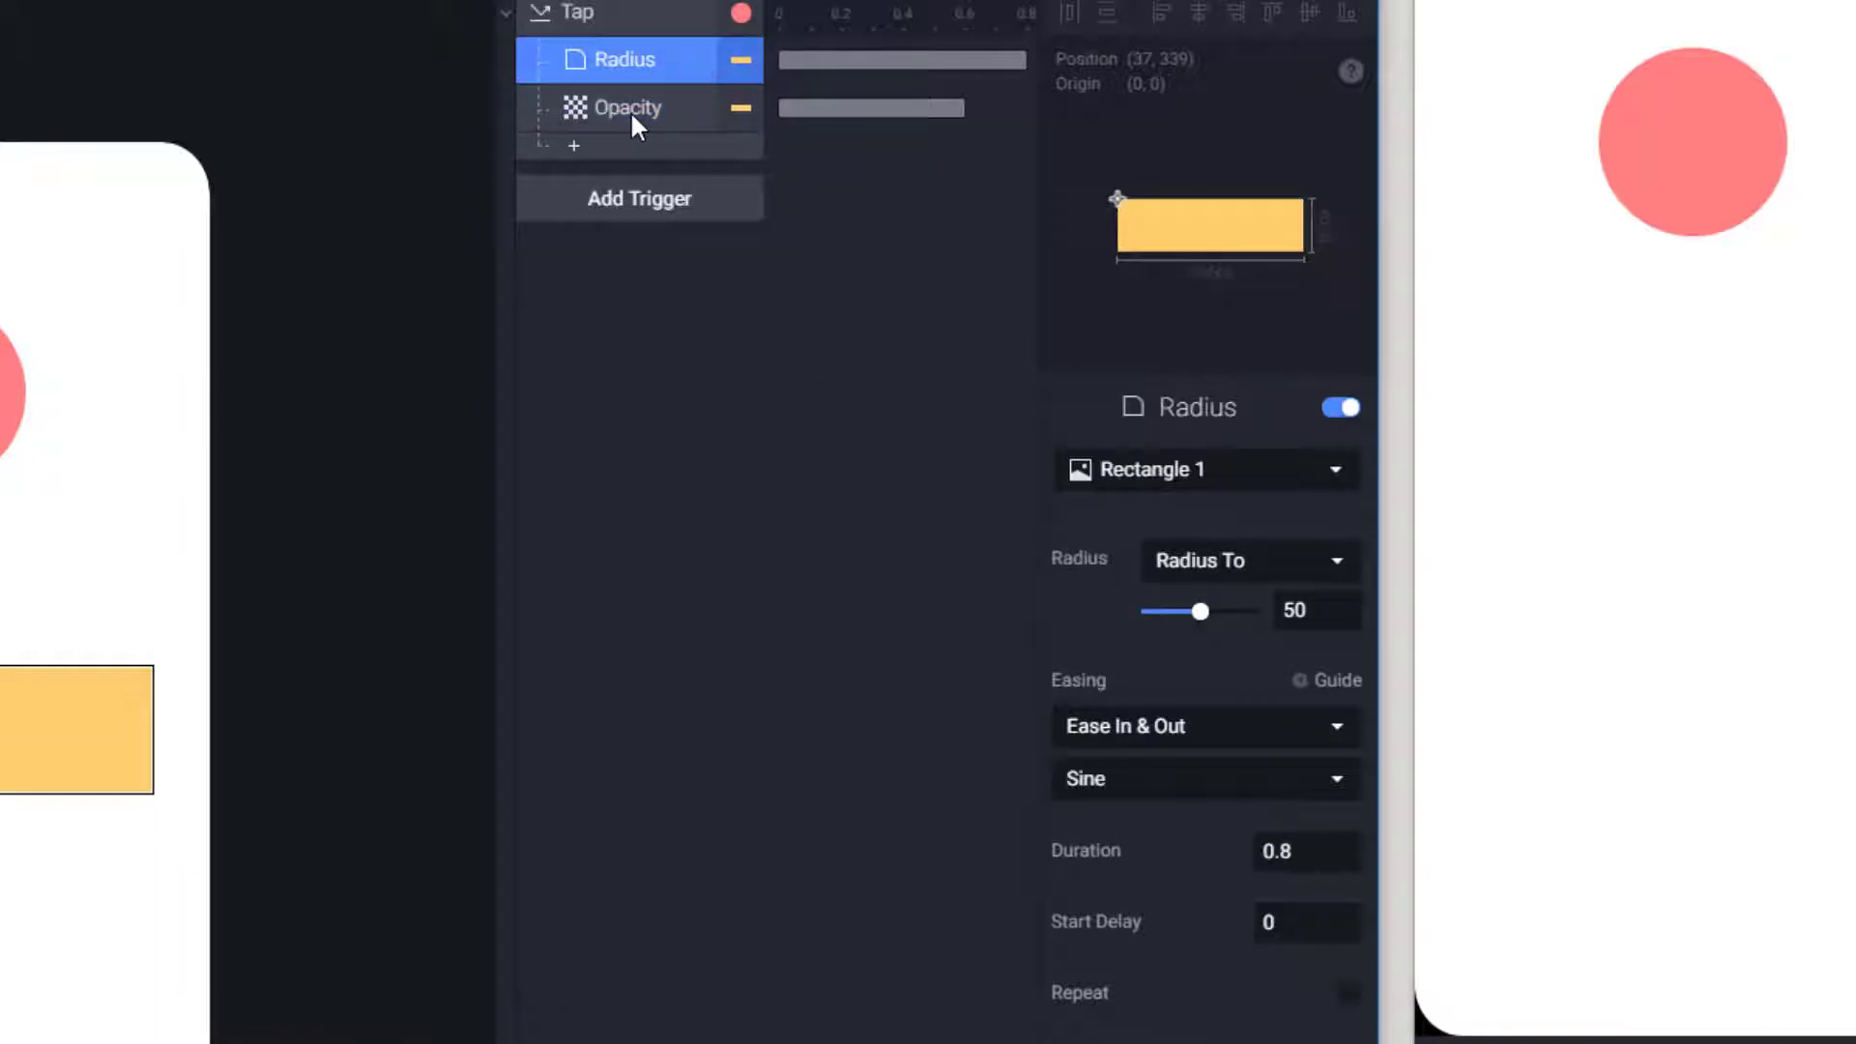
pyautogui.click(630, 110)
pyautogui.click(1191, 915)
pyautogui.write('0.8')
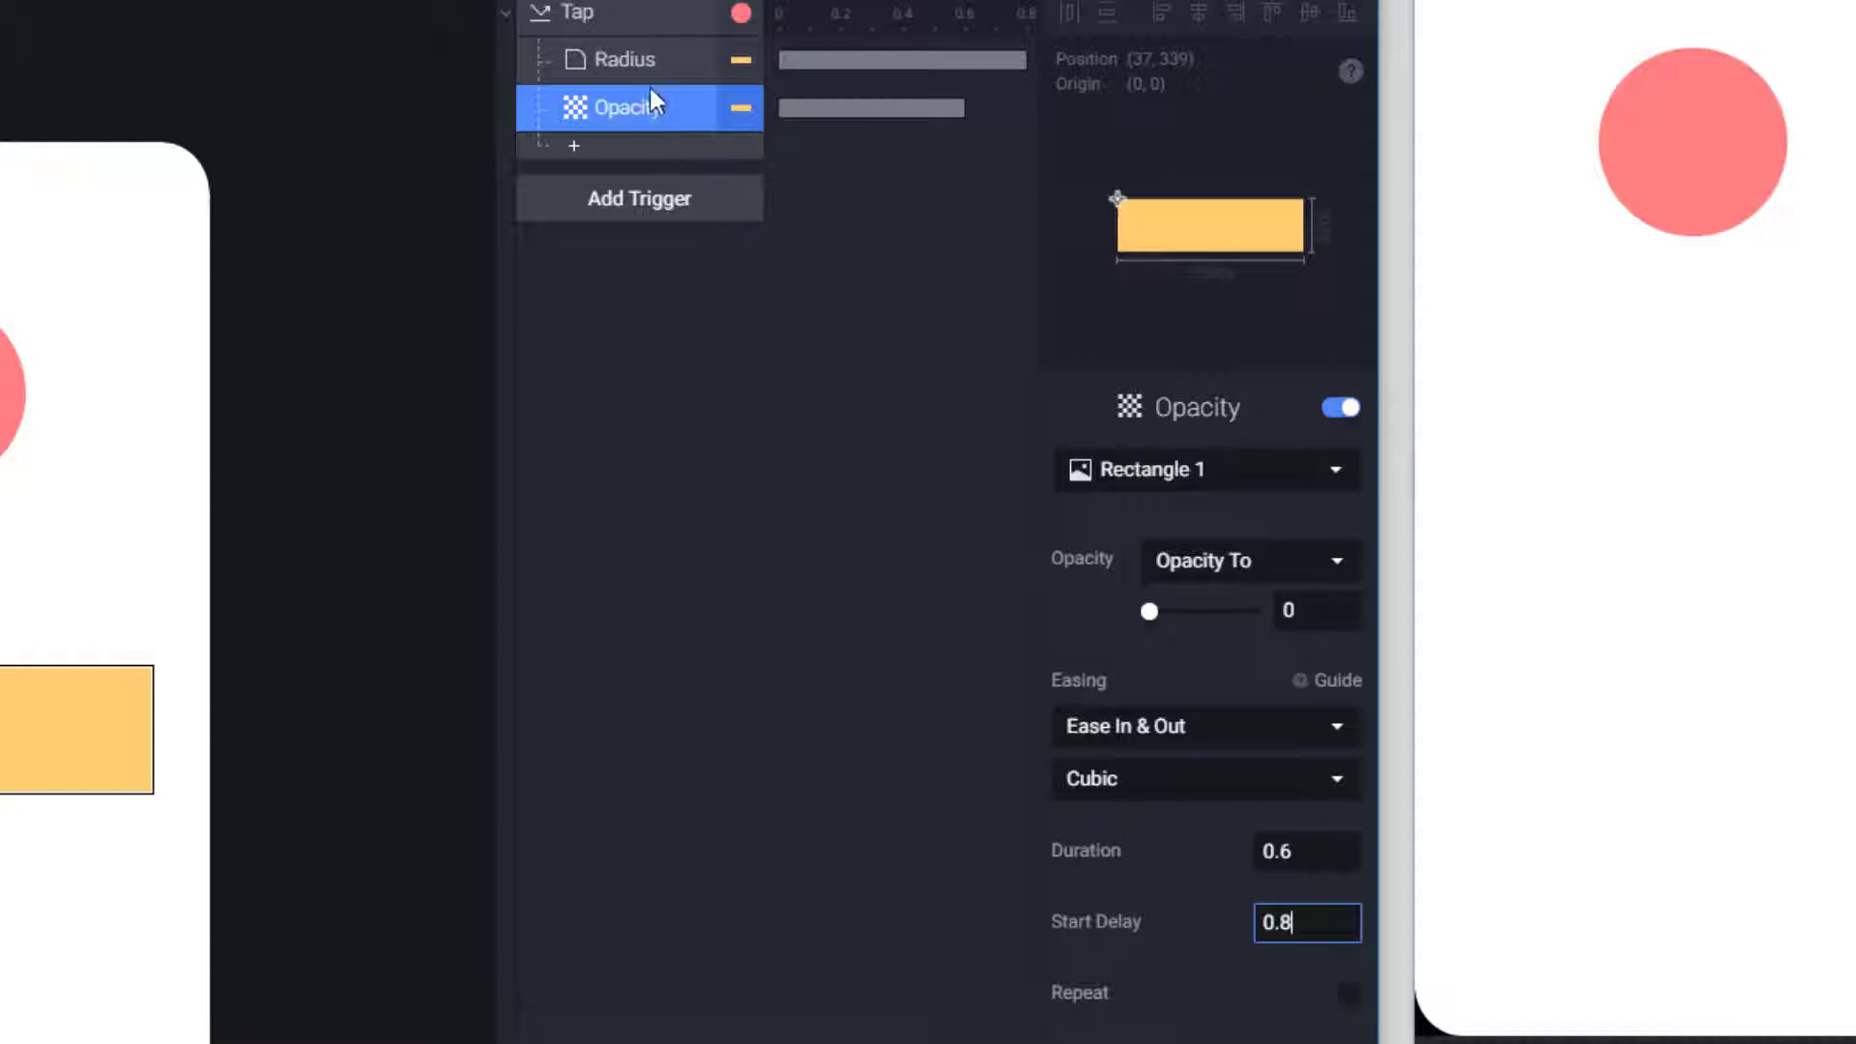
pyautogui.click(644, 60)
pyautogui.click(628, 102)
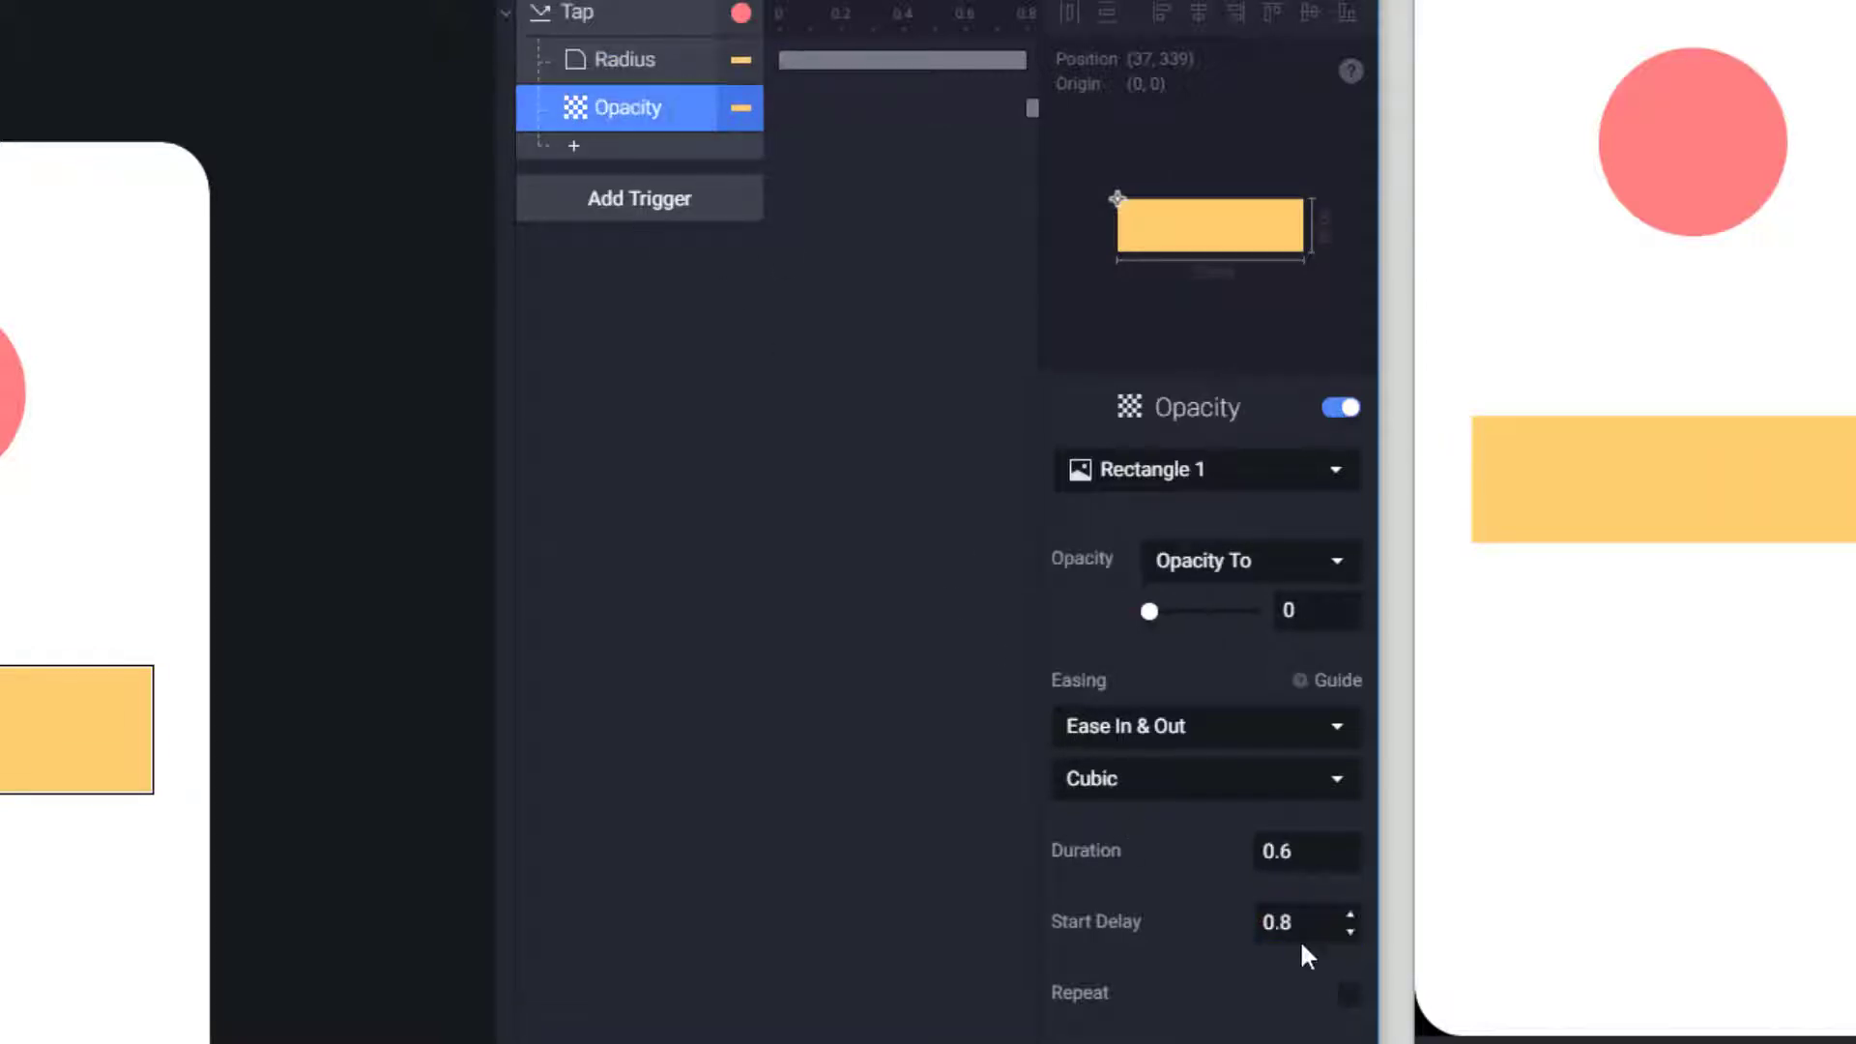
pyautogui.click(1168, 0)
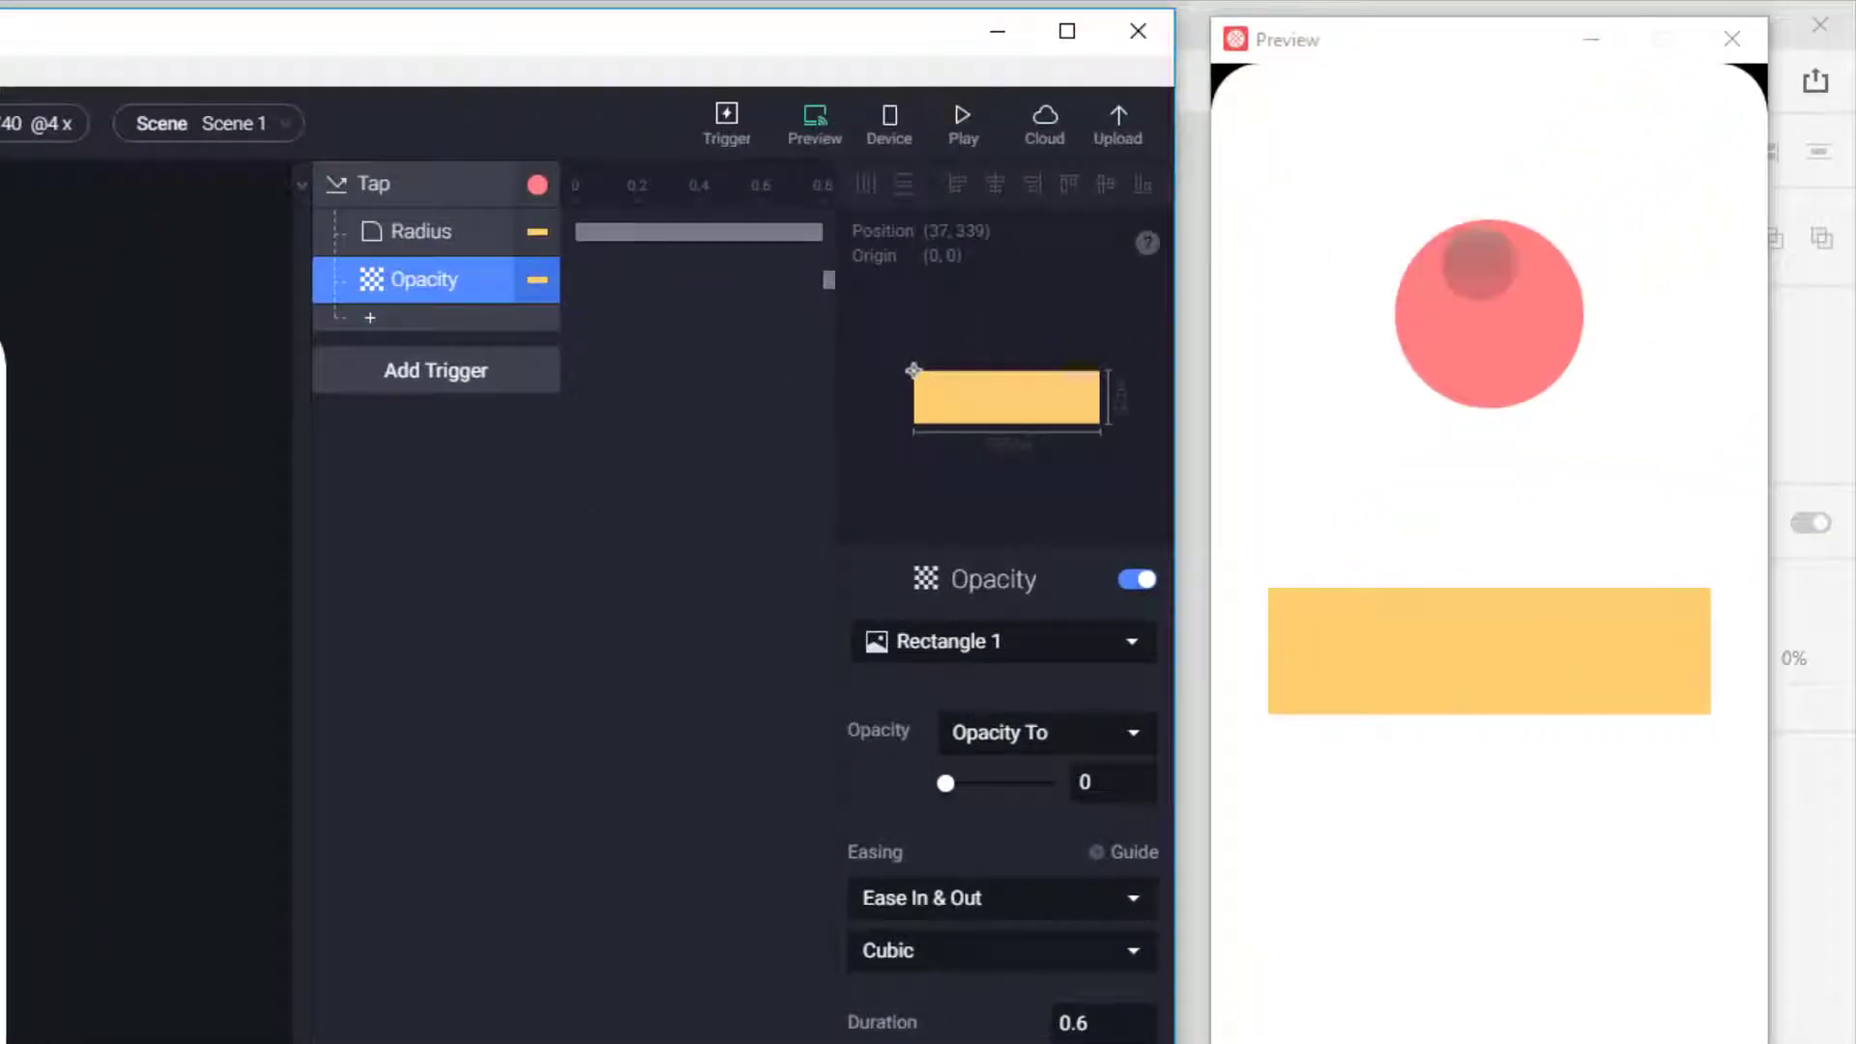
# Tap the coral circle in Preview to play the corner-rounding and delayed fade animation
pyautogui.click(1477, 265)
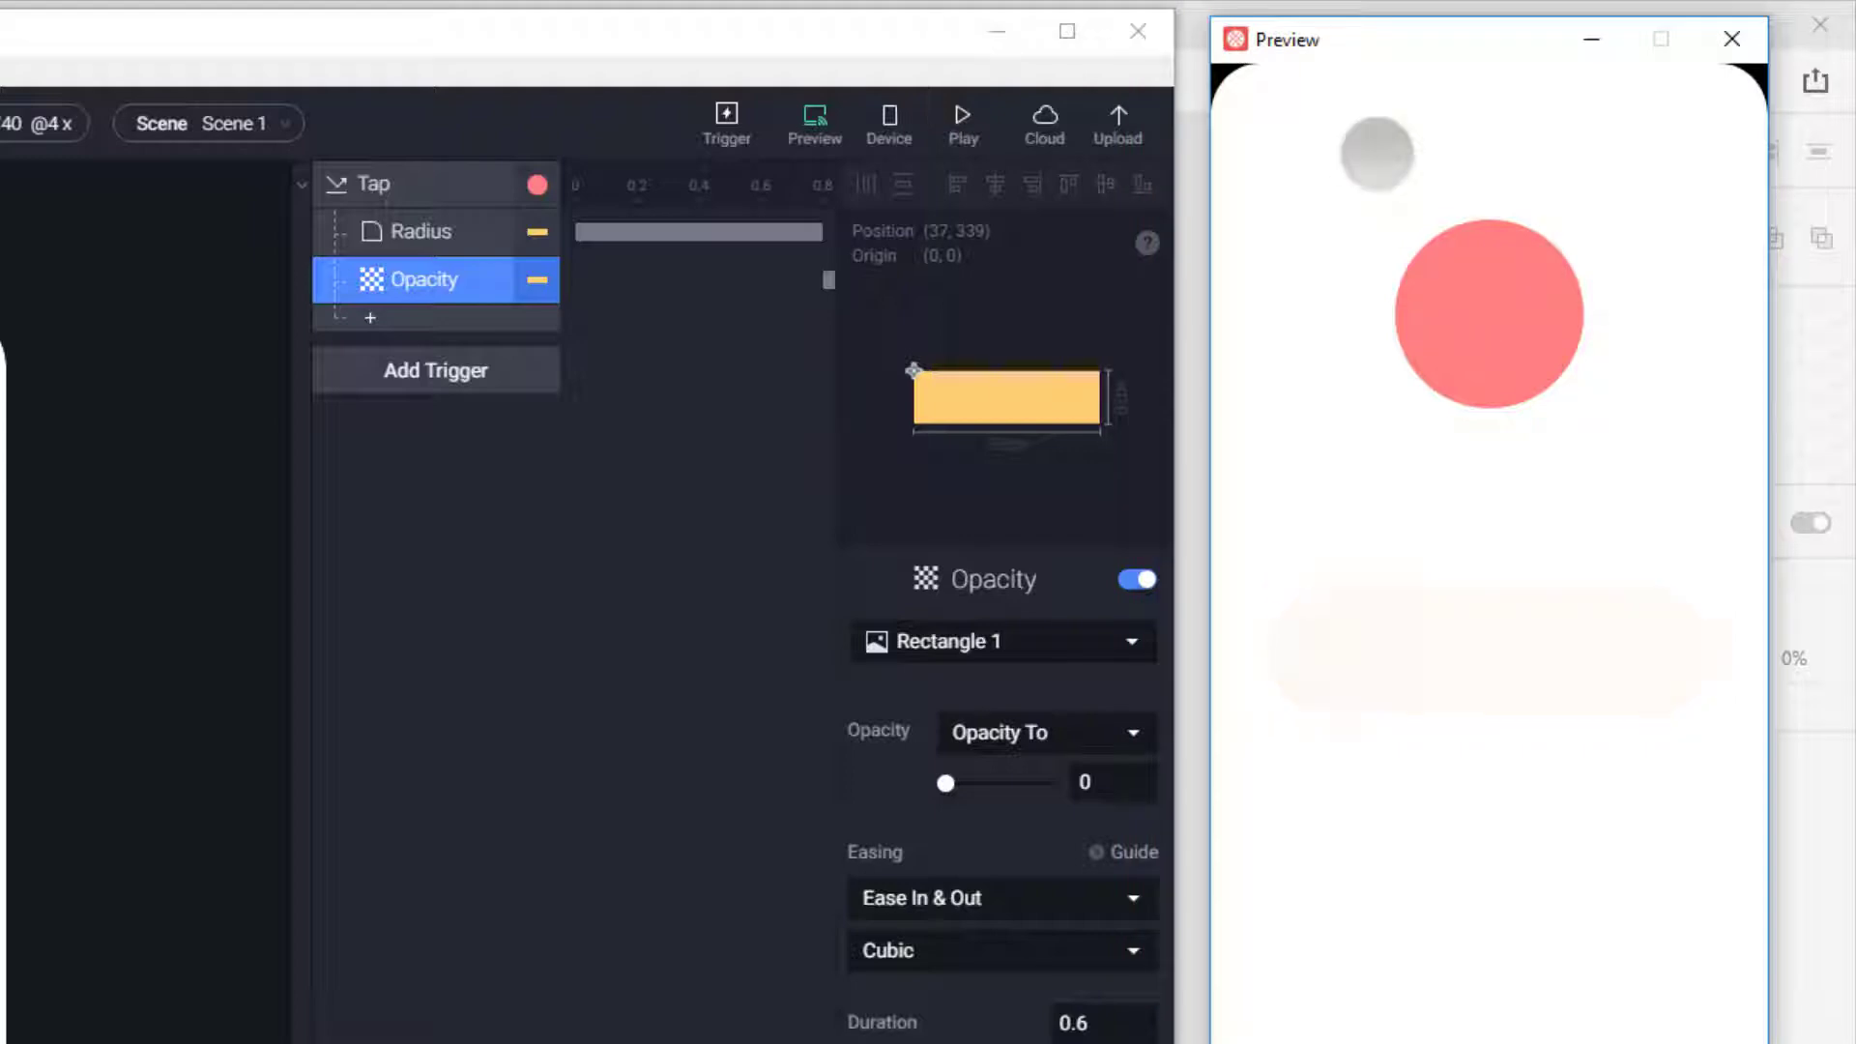